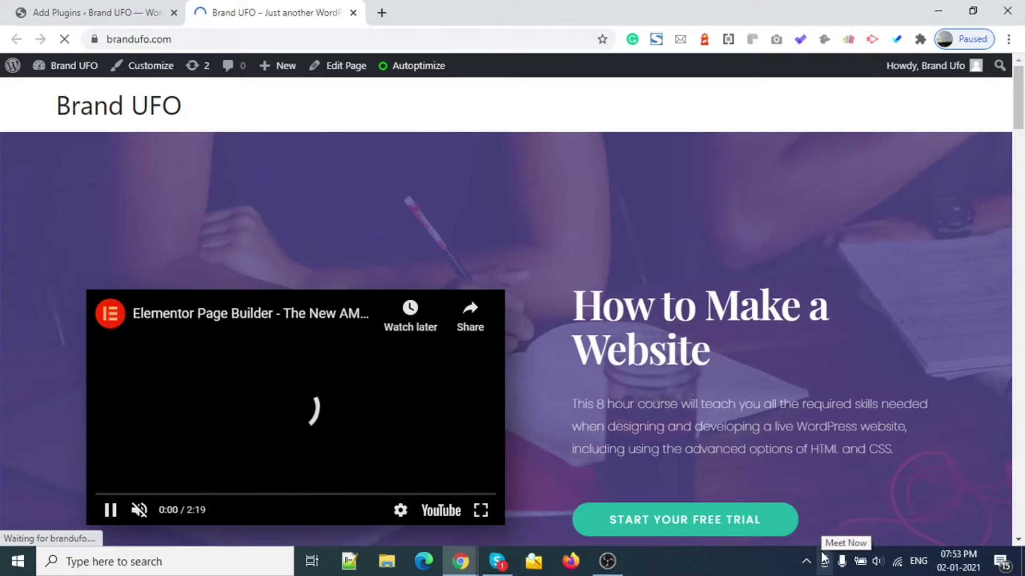
Step: Return to the Add Plugins tab listing 'cache' results such as WP-Optimize, W3 Total Cache and LiteSpeed Cache
{"action": "left_click", "coordinate": [805, 561]}
{"action": "left_click", "coordinate": [267, 169]}
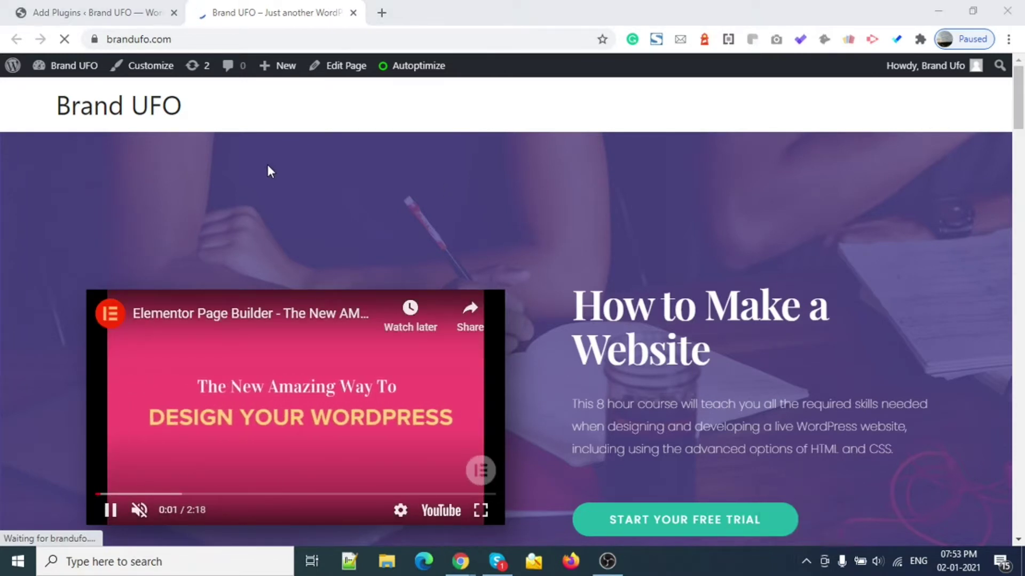
{"action": "left_click", "coordinate": [105, 4]}
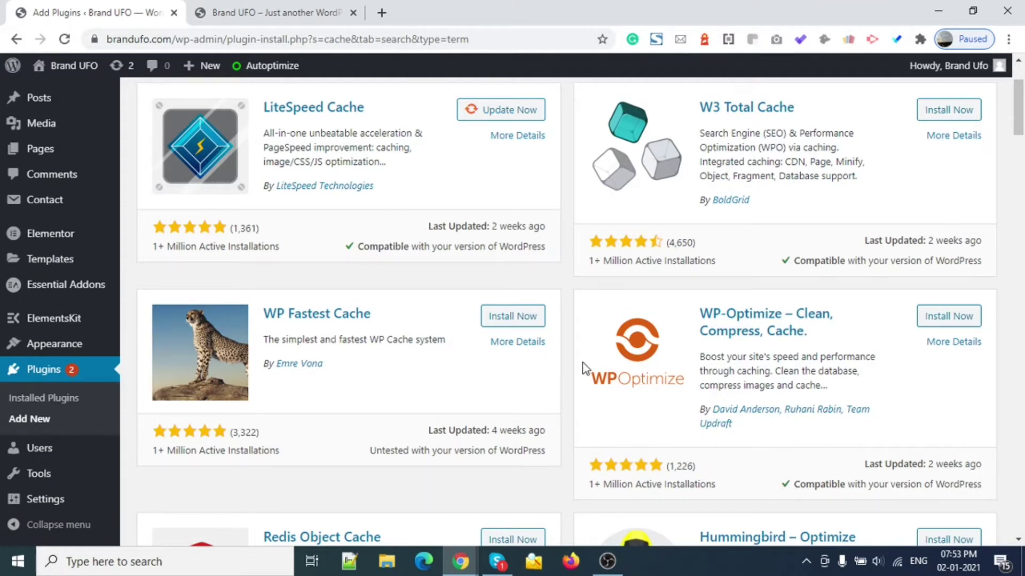
Step: Open the installed Plugins page from the admin sidebar in a new background tab
{"action": "mouse_move", "coordinate": [253, 69]}
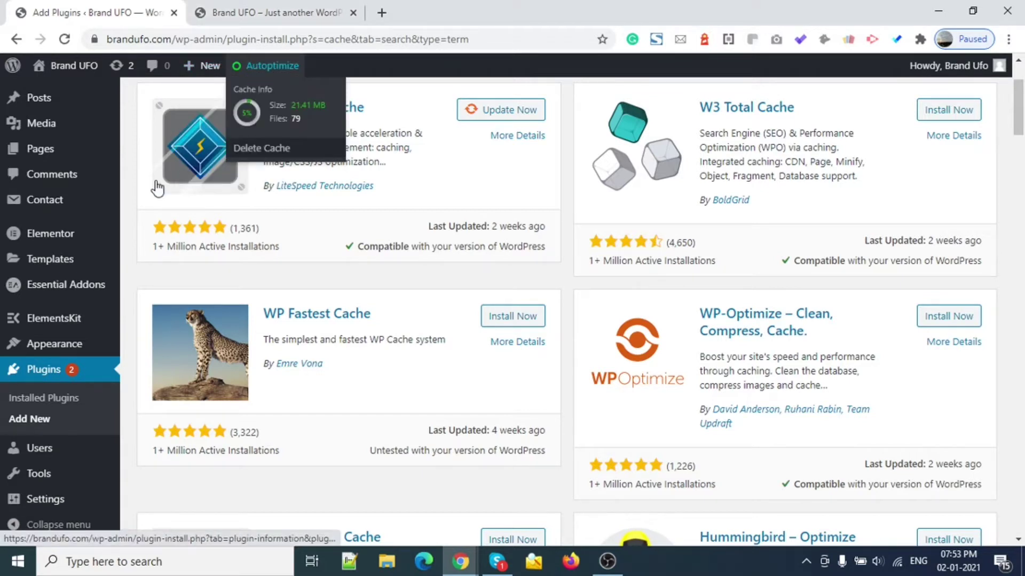
{"action": "right_click", "coordinate": [33, 372]}
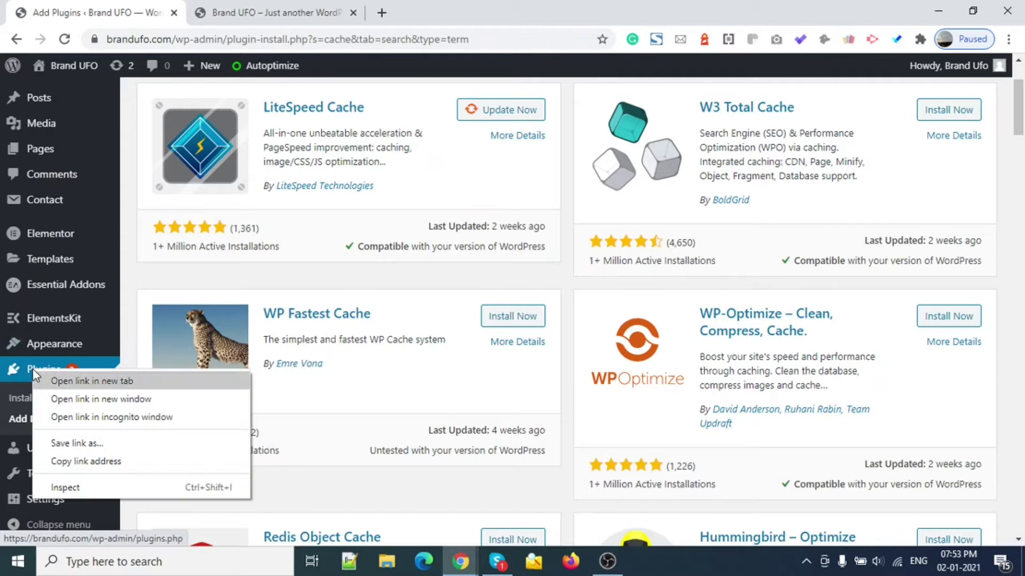
{"action": "left_click", "coordinate": [75, 381]}
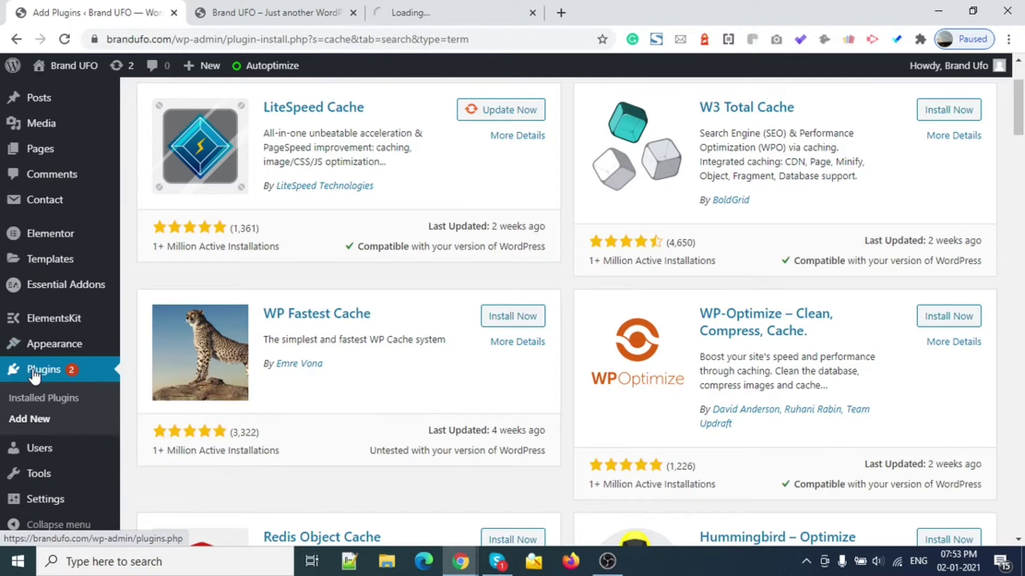
{"action": "left_click", "coordinate": [297, 11]}
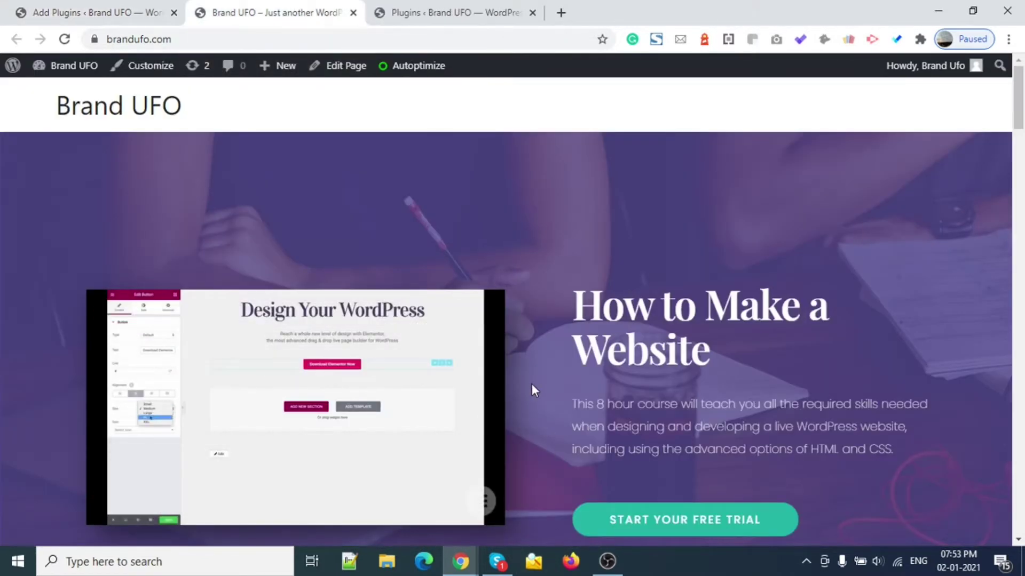
{"action": "scroll", "coordinate": [1, 353], "scroll_direction": "down", "scroll_amount": 2}
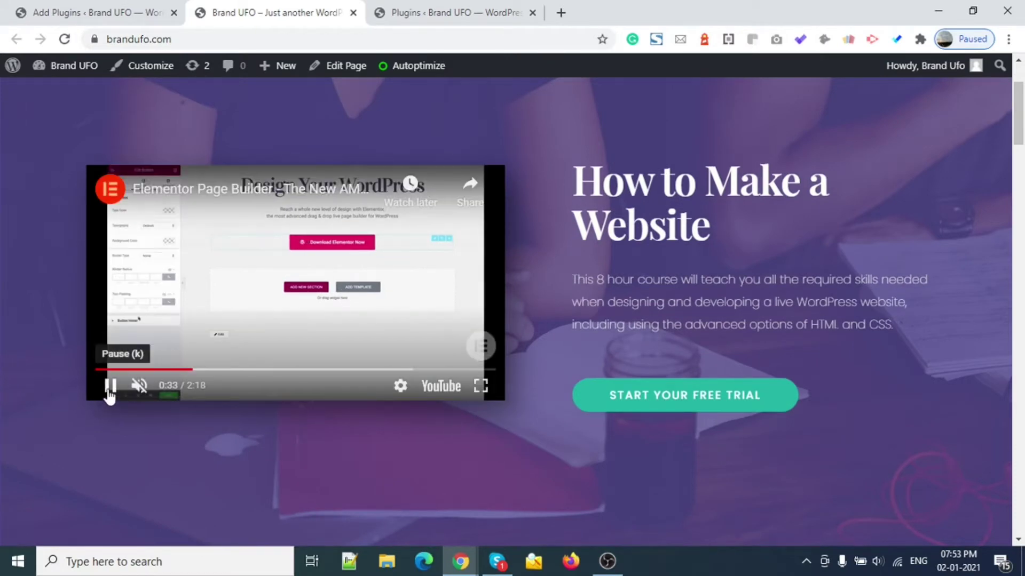
{"action": "left_click", "coordinate": [110, 386]}
{"action": "scroll", "coordinate": [613, 320], "scroll_direction": "down", "scroll_amount": 10}
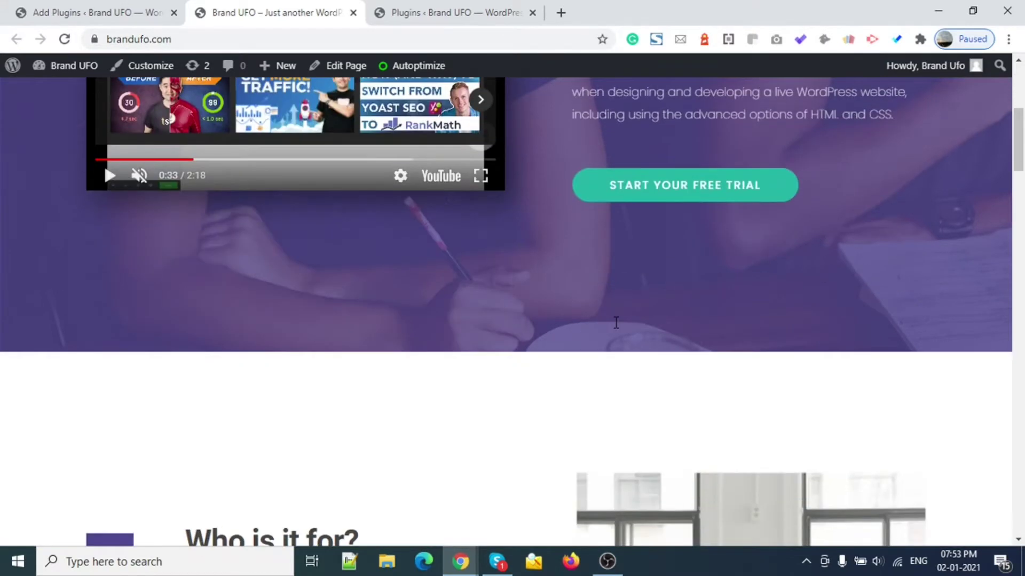
{"action": "scroll", "coordinate": [616, 323], "scroll_direction": "down", "scroll_amount": 2}
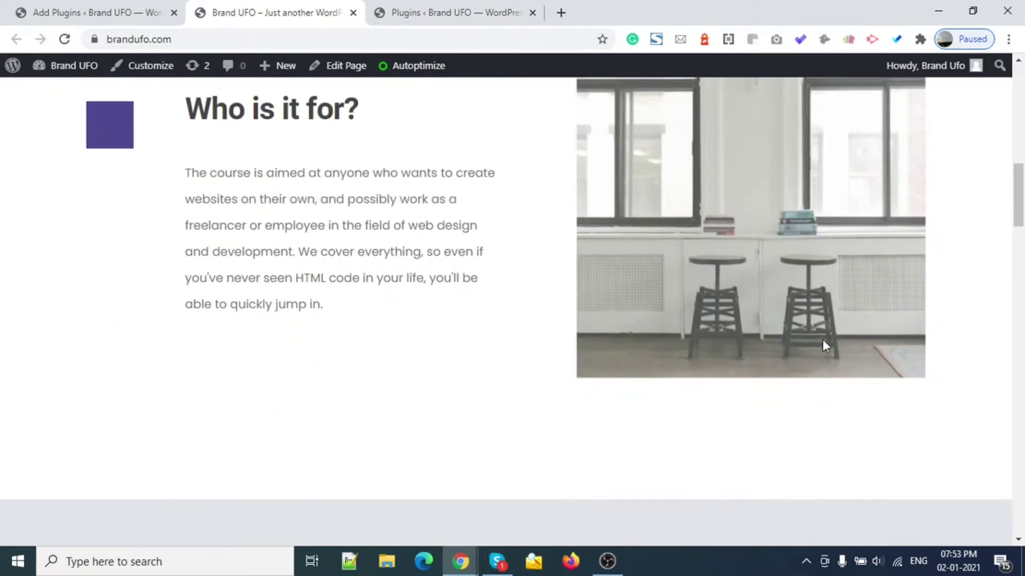
{"action": "scroll", "coordinate": [855, 307], "scroll_direction": "down", "scroll_amount": 8}
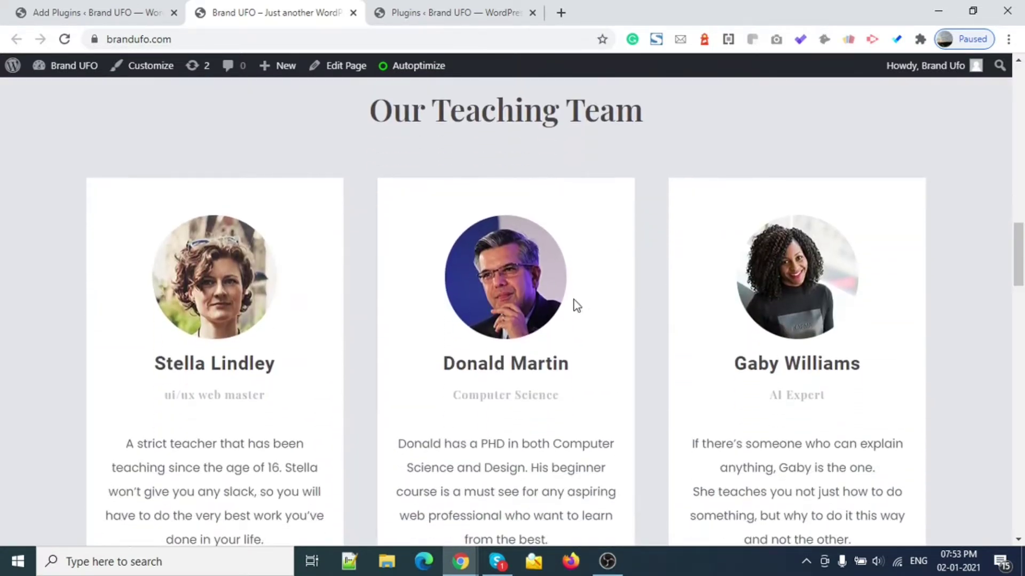
{"action": "scroll", "coordinate": [594, 303], "scroll_direction": "down", "scroll_amount": 3}
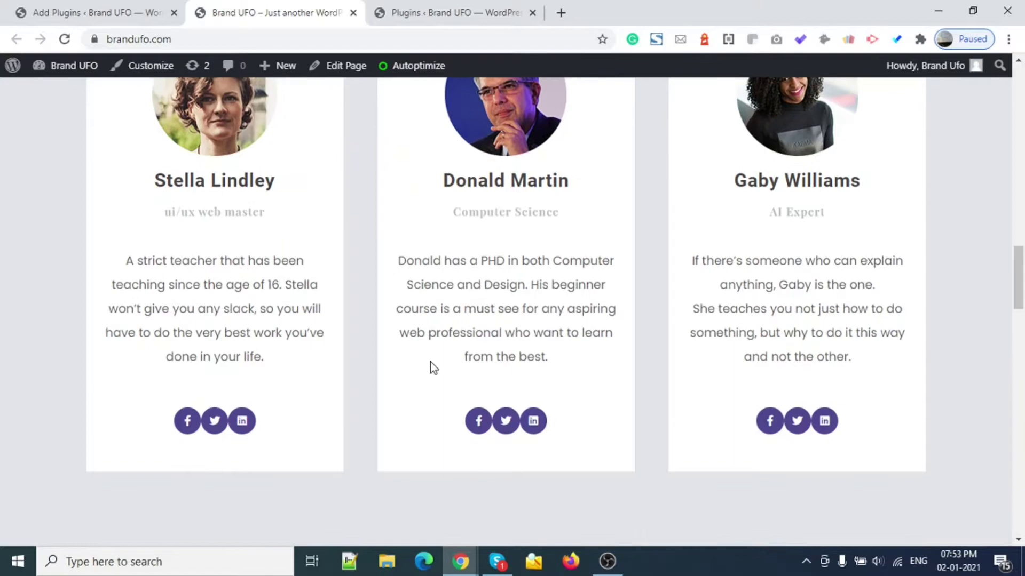
{"action": "scroll", "coordinate": [255, 456], "scroll_direction": "down", "scroll_amount": 11}
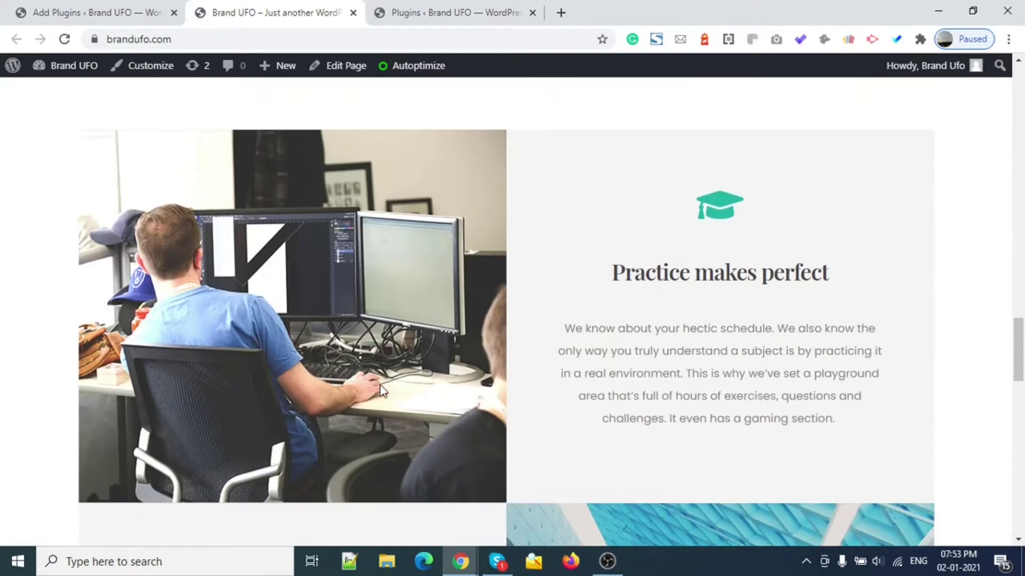
{"action": "scroll", "coordinate": [360, 380], "scroll_direction": "down", "scroll_amount": 8}
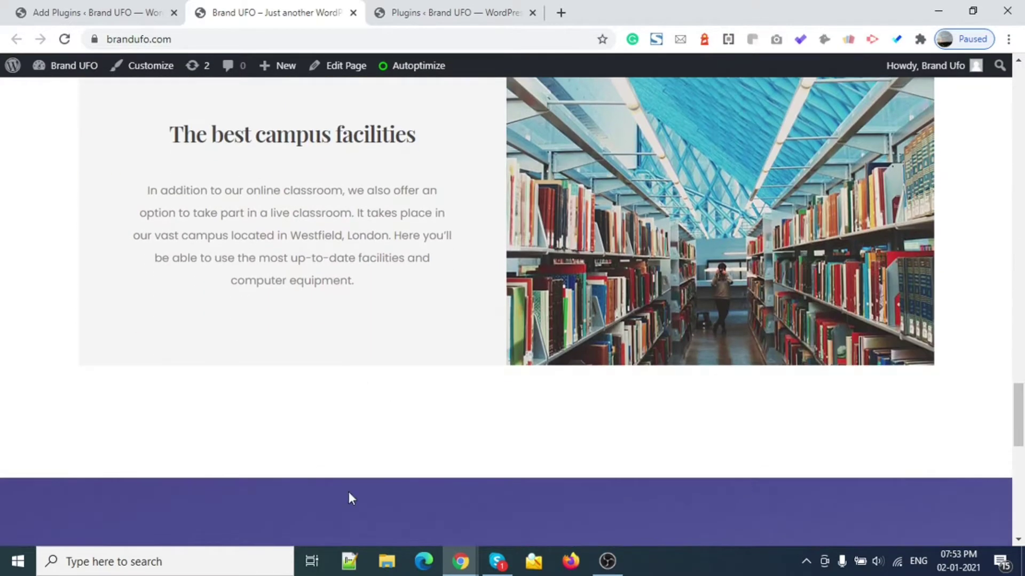
{"action": "scroll", "coordinate": [350, 495], "scroll_direction": "down", "scroll_amount": 6}
{"action": "scroll", "coordinate": [348, 492], "scroll_direction": "down", "scroll_amount": 6}
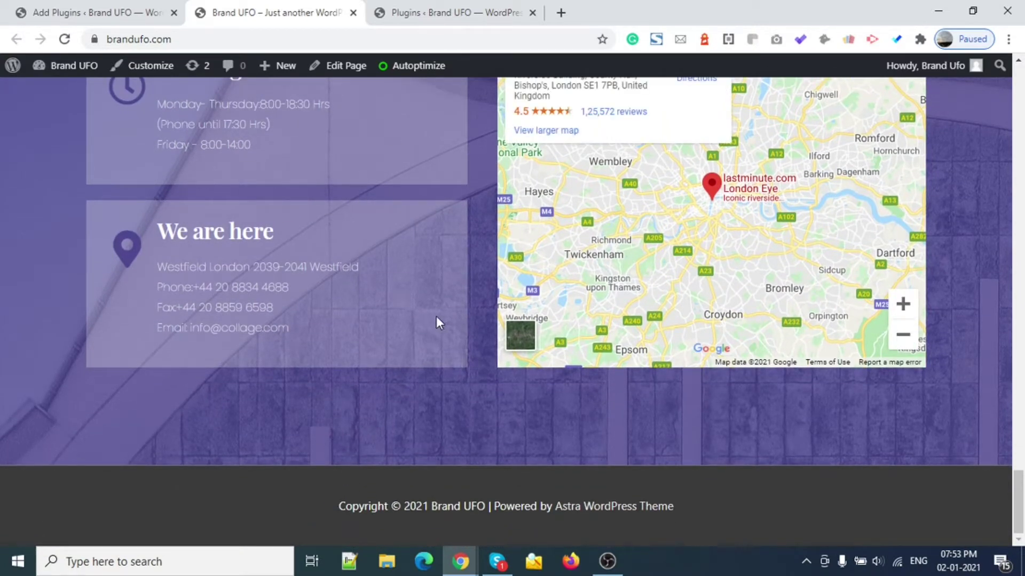
Step: Deactivate Autoptimize in the installed plugins list, leaving 6 active and 5 inactive plugins
{"action": "left_click", "coordinate": [101, 7]}
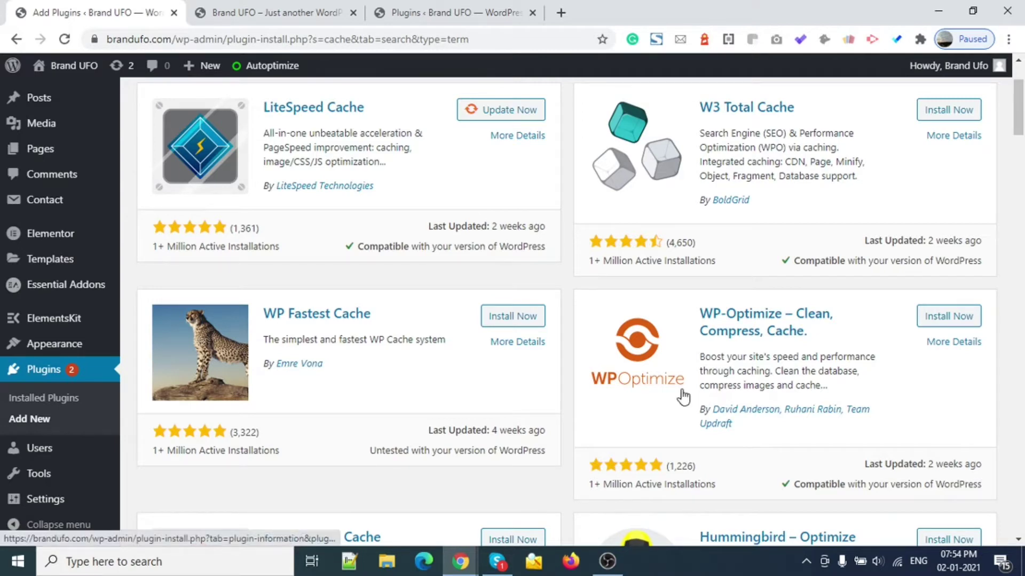
{"action": "left_click", "coordinate": [486, 20]}
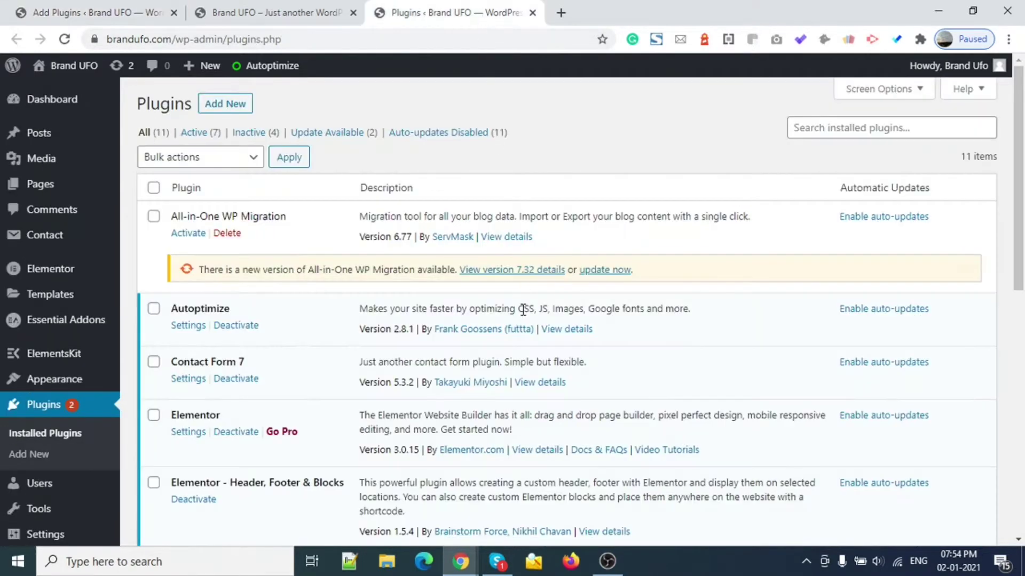
{"action": "left_click", "coordinate": [235, 328]}
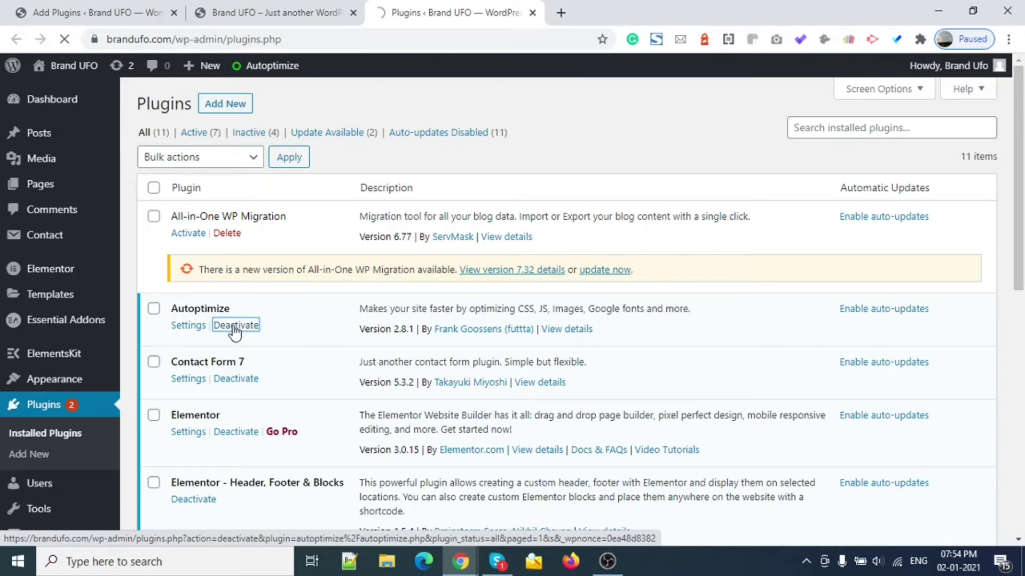
{"action": "scroll", "coordinate": [236, 331], "scroll_direction": "down", "scroll_amount": 5}
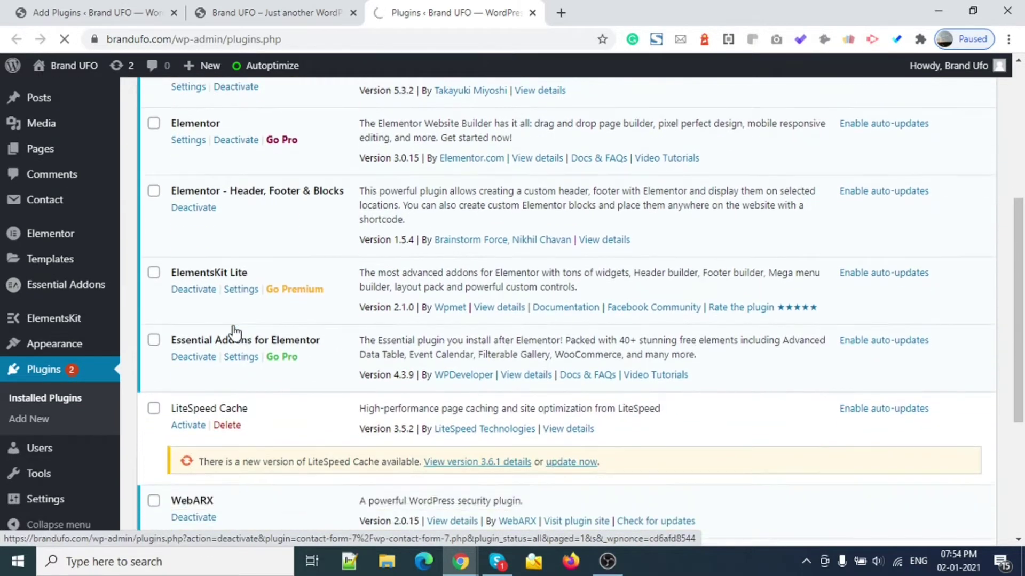
{"action": "scroll", "coordinate": [235, 331], "scroll_direction": "down", "scroll_amount": 2}
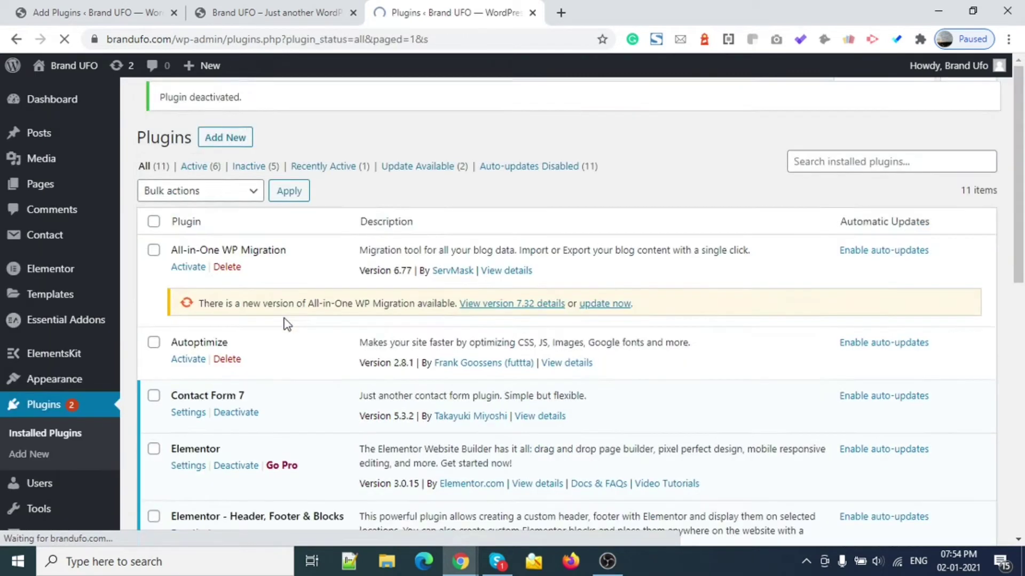
{"action": "scroll", "coordinate": [284, 323], "scroll_direction": "down", "scroll_amount": 2}
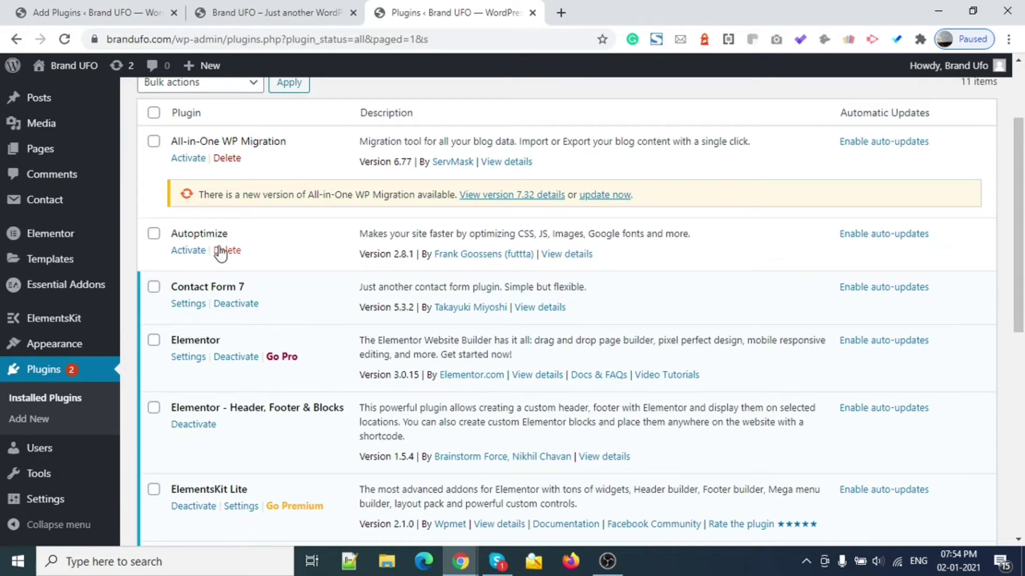
{"action": "scroll", "coordinate": [251, 260], "scroll_direction": "down", "scroll_amount": 4}
{"action": "scroll", "coordinate": [251, 261], "scroll_direction": "down", "scroll_amount": 4}
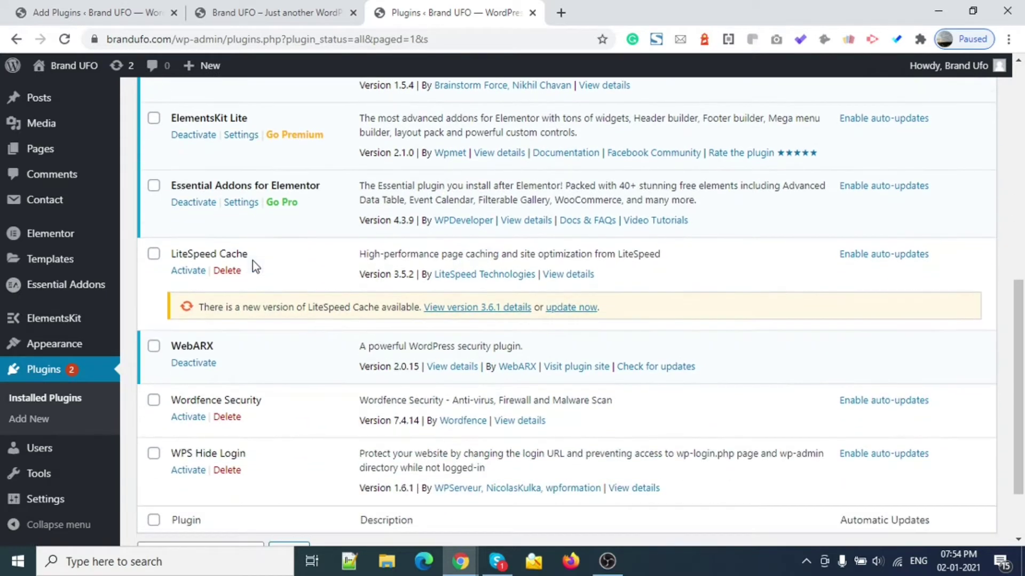
{"action": "scroll", "coordinate": [252, 266], "scroll_direction": "up", "scroll_amount": 9}
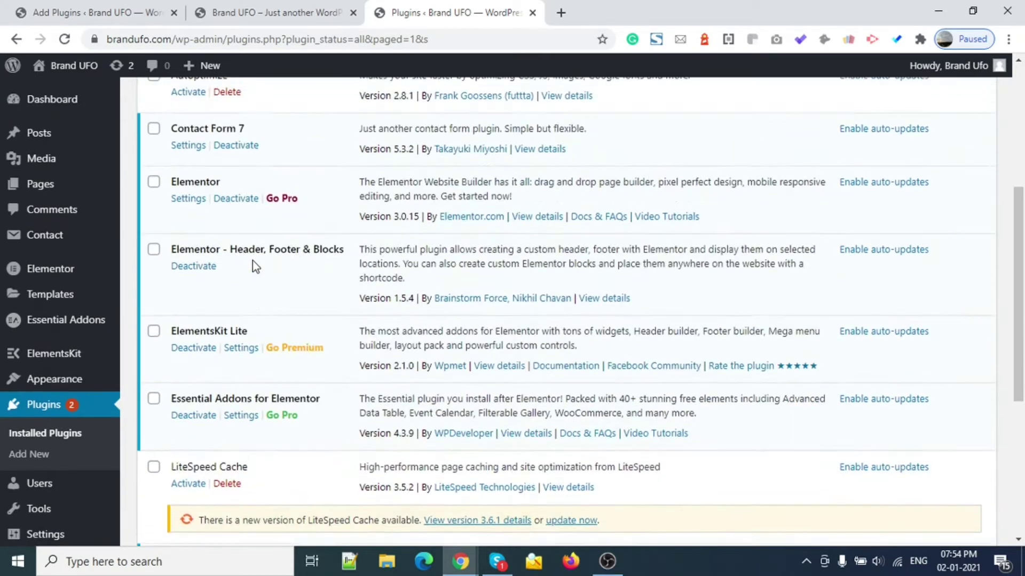
{"action": "scroll", "coordinate": [372, 356], "scroll_direction": "up", "scroll_amount": 2}
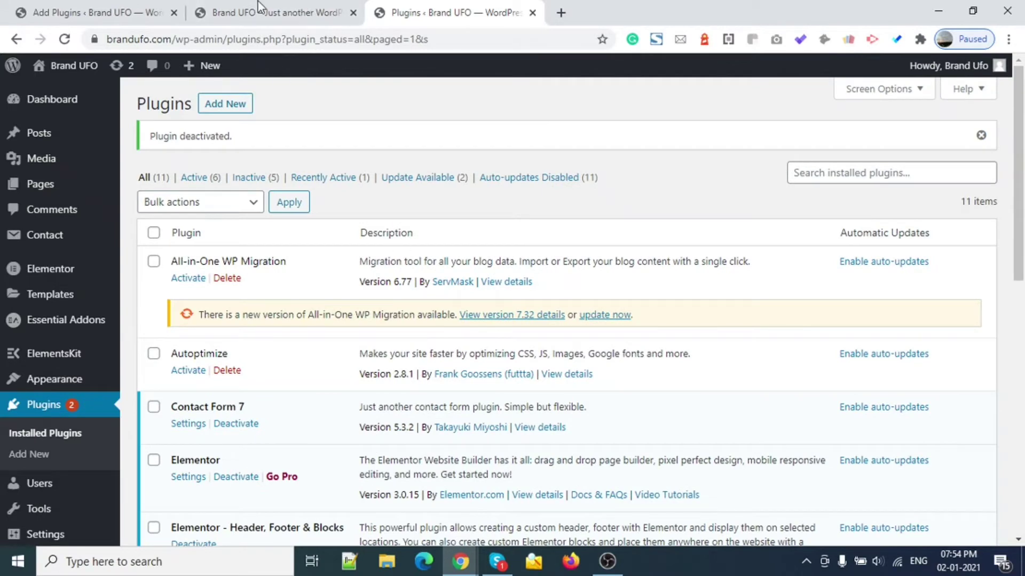
Step: Install WP-Optimize – Clean, Compress, Cache from the cache search results and reload the page
{"action": "left_click", "coordinate": [99, 1]}
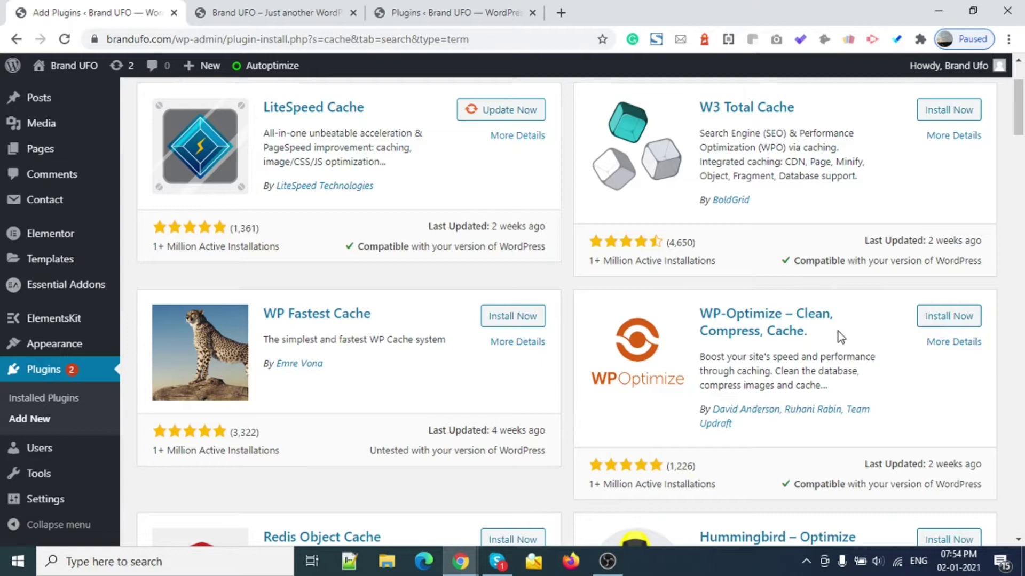
{"action": "left_click", "coordinate": [940, 320]}
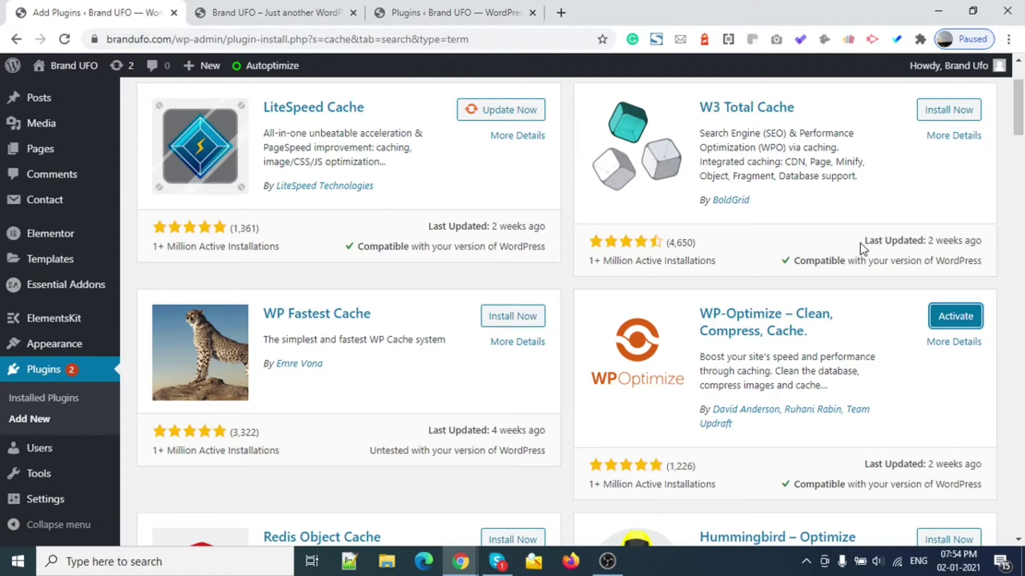
{"action": "left_click", "coordinate": [65, 40]}
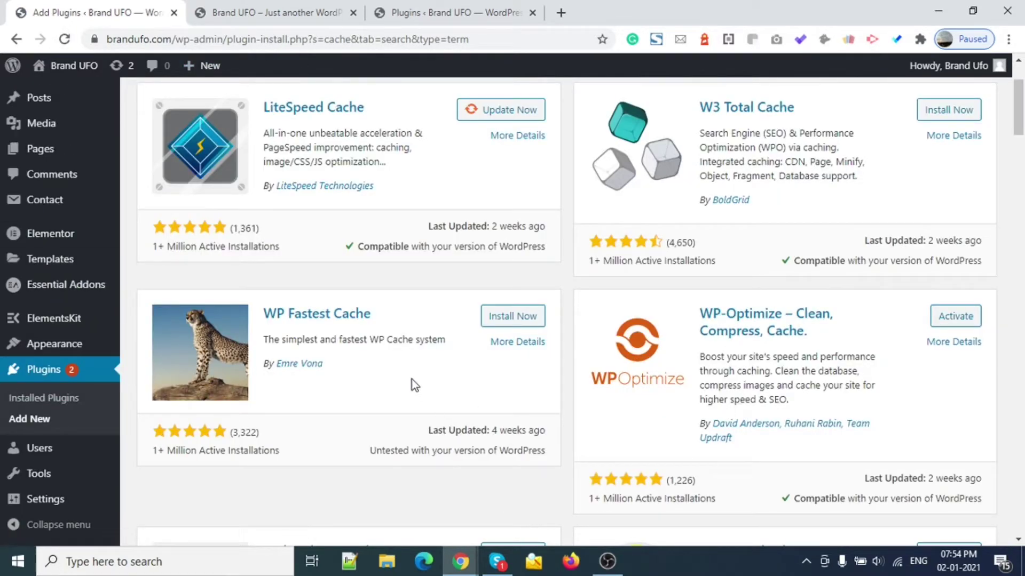
Step: Reload the Brand UFO homepage in the incognito window to show its new purple hero design
{"action": "left_click", "coordinate": [279, 7]}
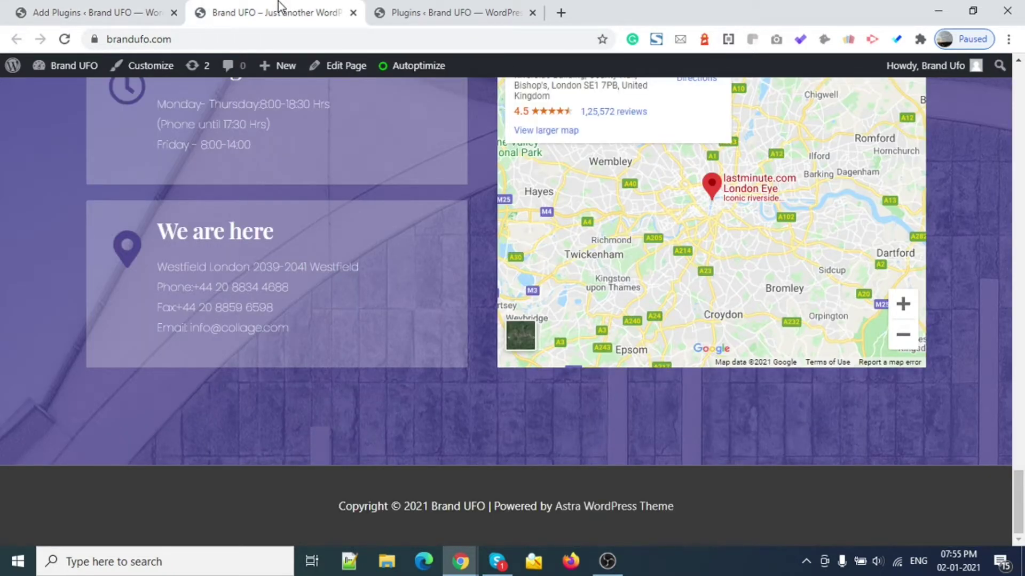
{"action": "key", "text": "alt+Tab"}
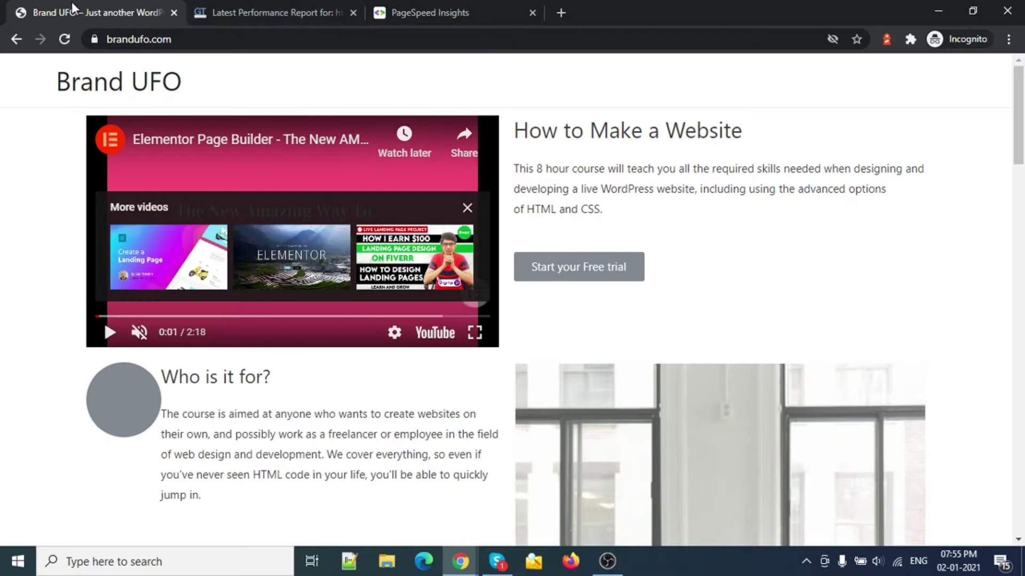
{"action": "left_click", "coordinate": [64, 40]}
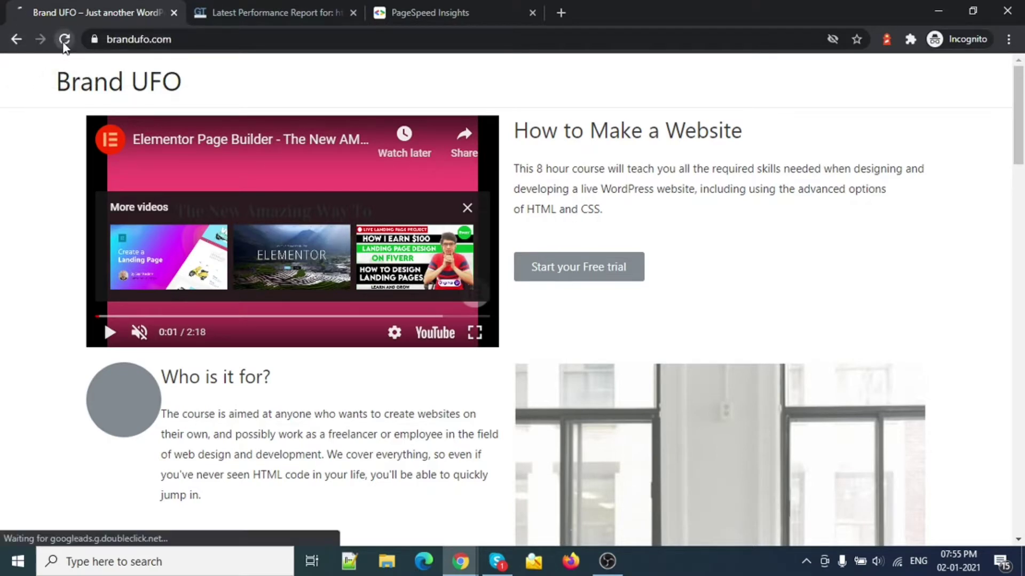
{"action": "left_click", "coordinate": [64, 40]}
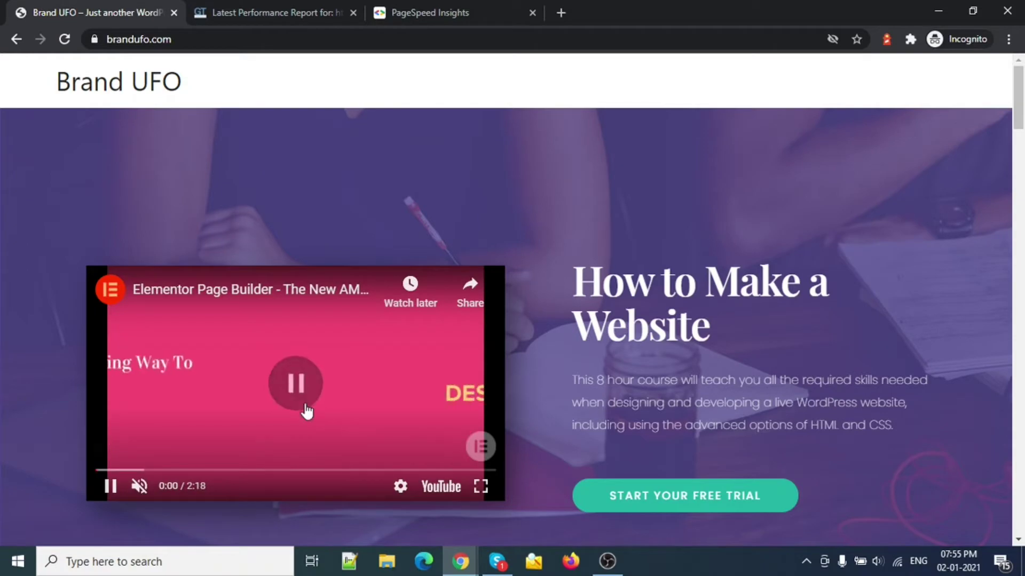
Step: Pause the embedded video, scroll down to the footer, and bring up the GTmetrix report
{"action": "left_click", "coordinate": [306, 410]}
{"action": "scroll", "coordinate": [305, 410], "scroll_direction": "down", "scroll_amount": 20}
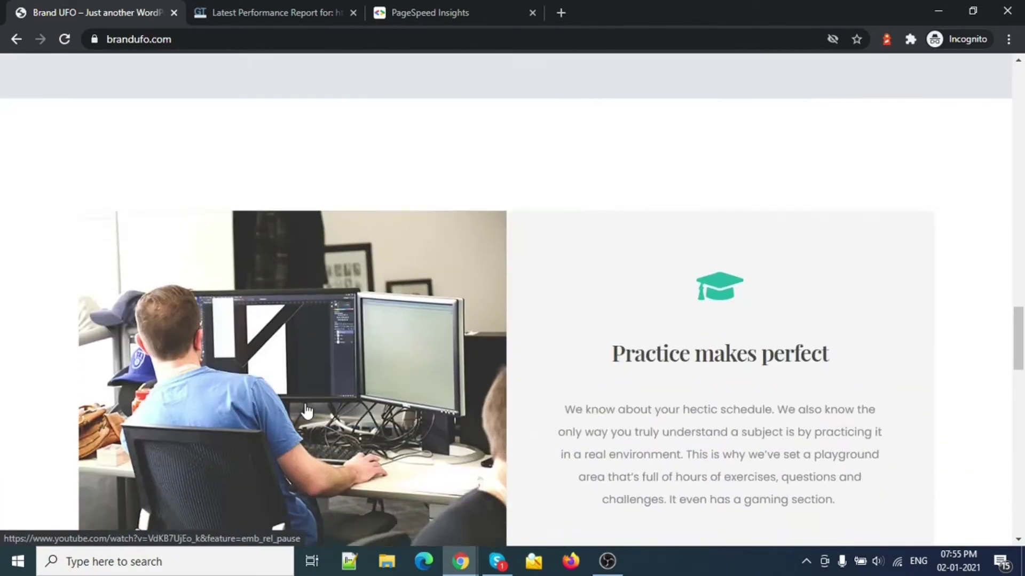
{"action": "scroll", "coordinate": [306, 410], "scroll_direction": "down", "scroll_amount": 15}
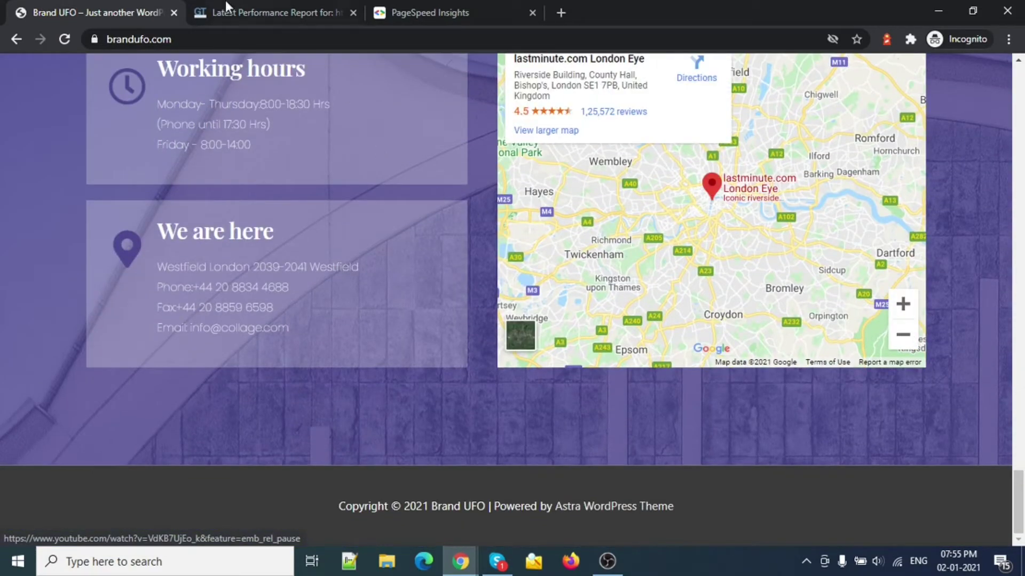
{"action": "left_click", "coordinate": [244, 8]}
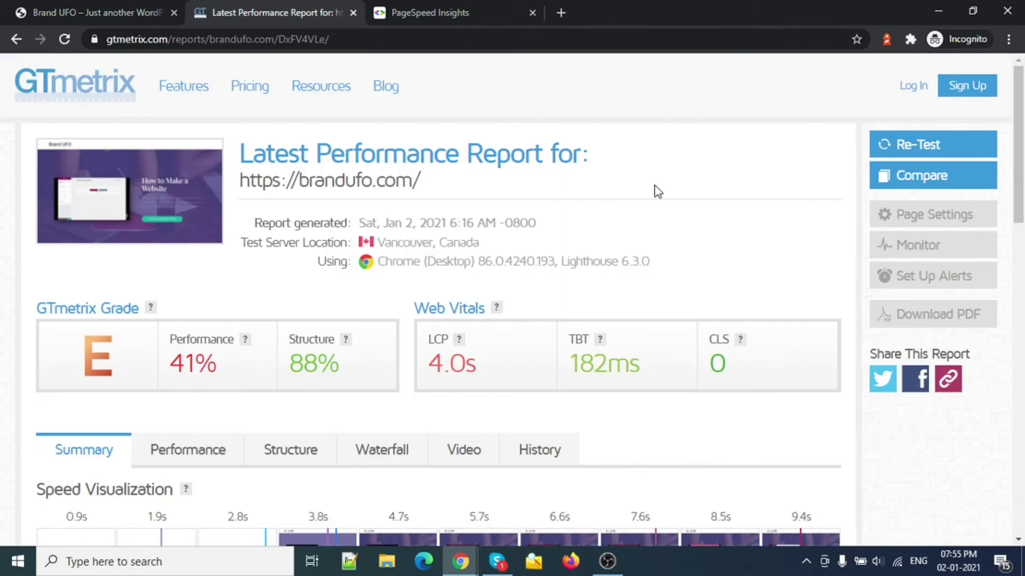
{"action": "left_click", "coordinate": [939, 152]}
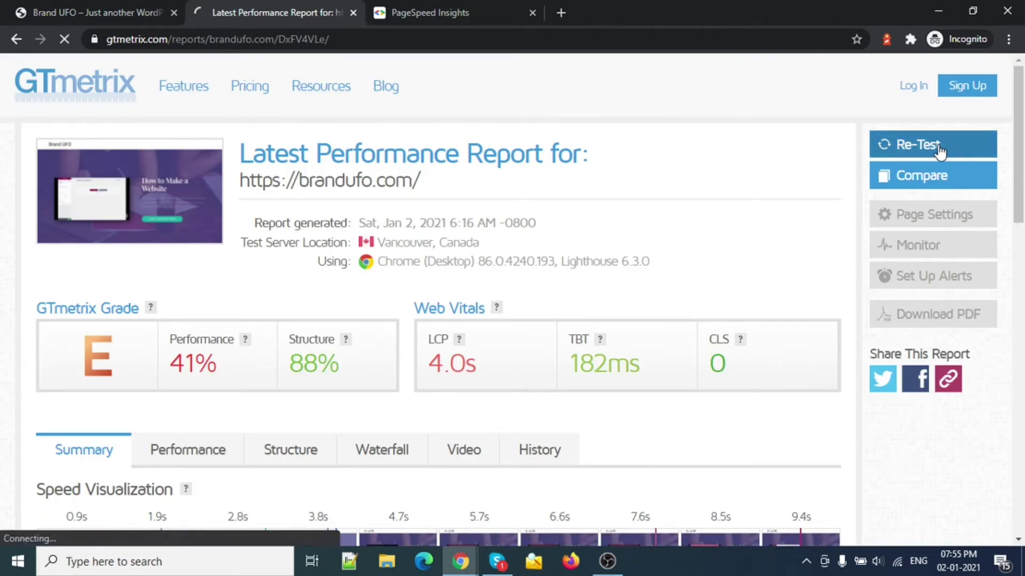
{"action": "left_click", "coordinate": [432, 8]}
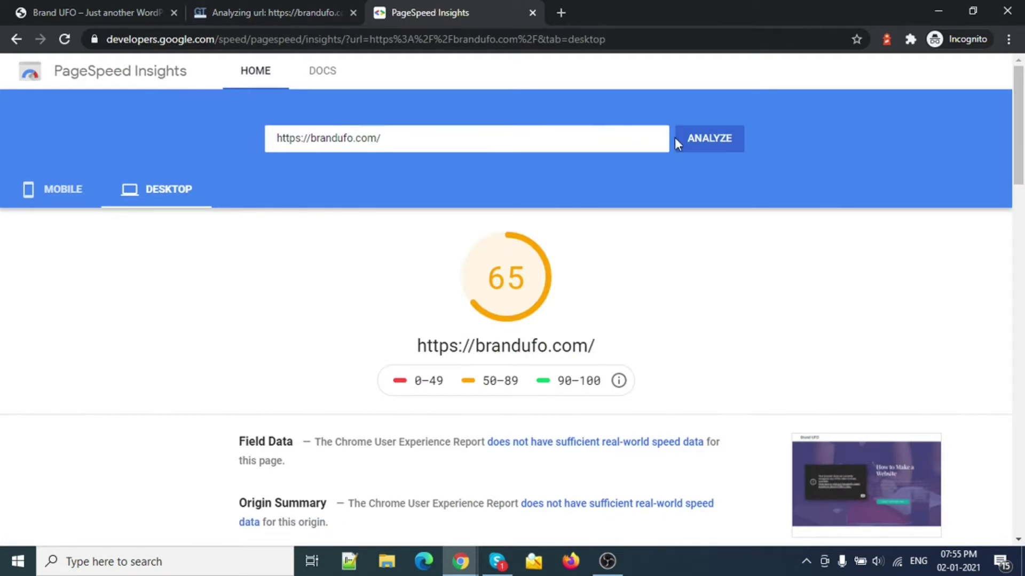
{"action": "left_click", "coordinate": [692, 140]}
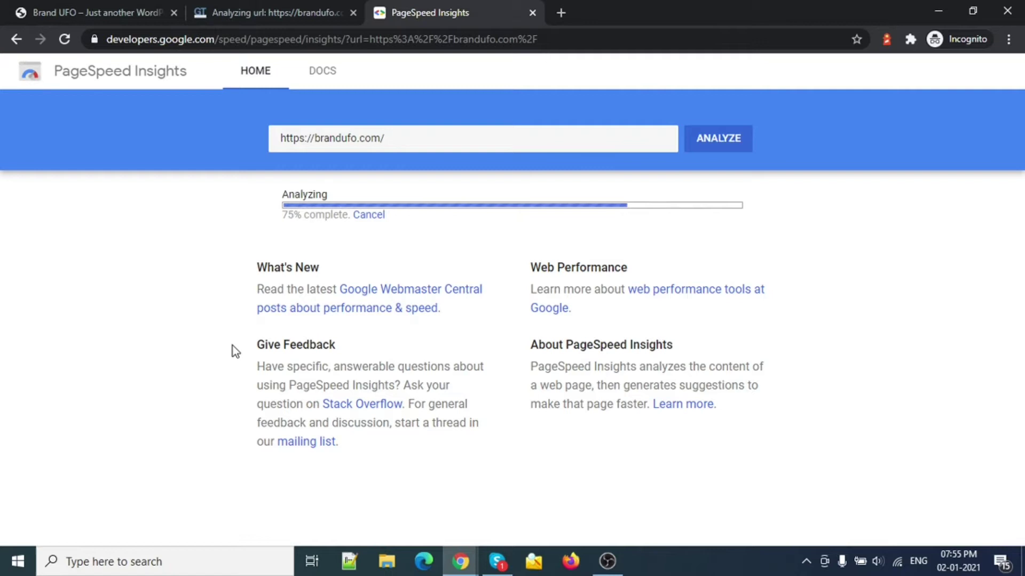
Step: Review the new GTmetrix report (grade C, 65% performance, 94% structure, LCP 2.3s), then return to PageSpeed Insights
{"action": "left_click", "coordinate": [246, 7]}
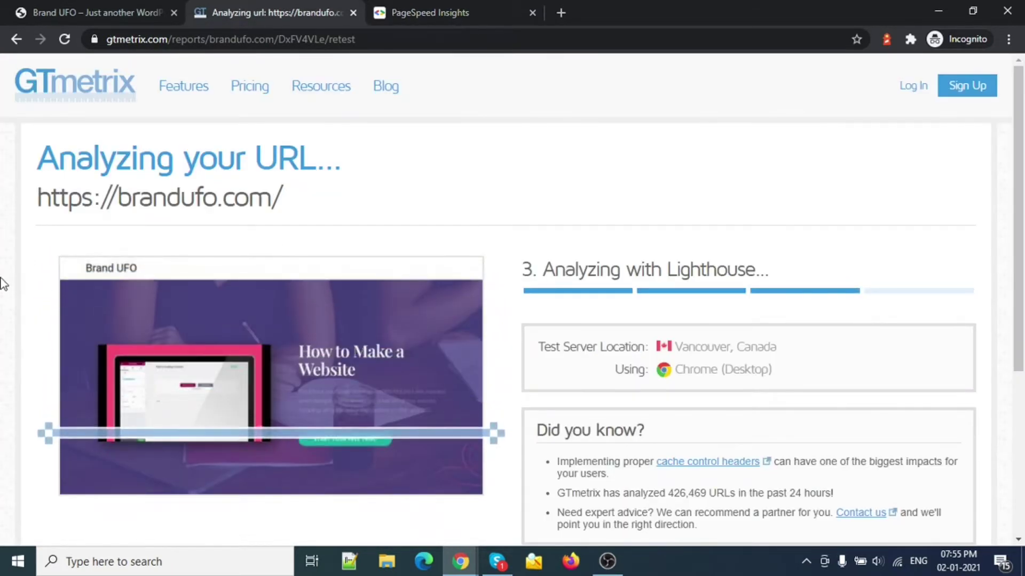
{"action": "scroll", "coordinate": [3, 283], "scroll_direction": "down", "scroll_amount": 2}
{"action": "scroll", "coordinate": [2, 283], "scroll_direction": "down", "scroll_amount": 4}
{"action": "scroll", "coordinate": [3, 283], "scroll_direction": "up", "scroll_amount": 6}
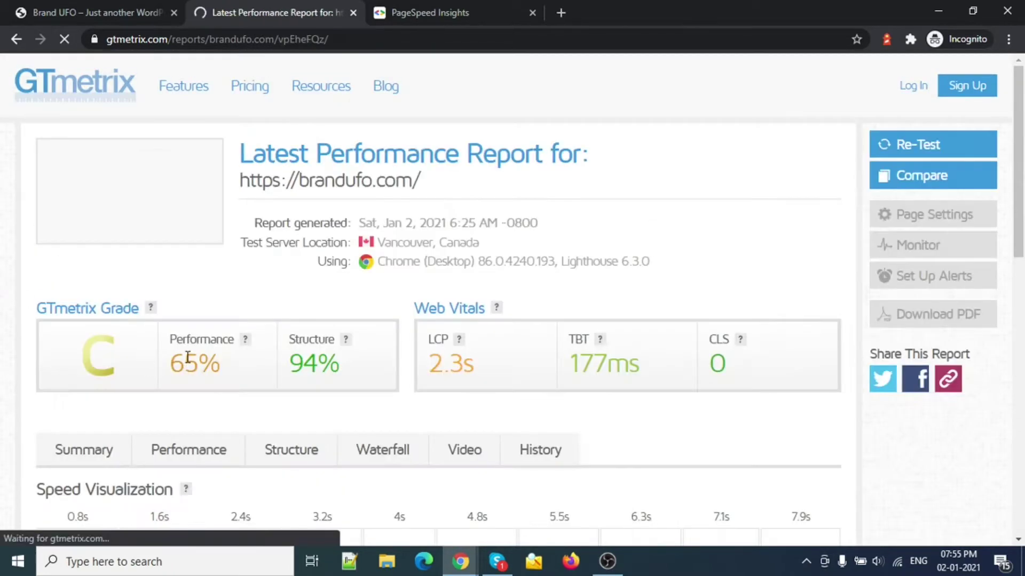
{"action": "scroll", "coordinate": [276, 380], "scroll_direction": "down", "scroll_amount": 3}
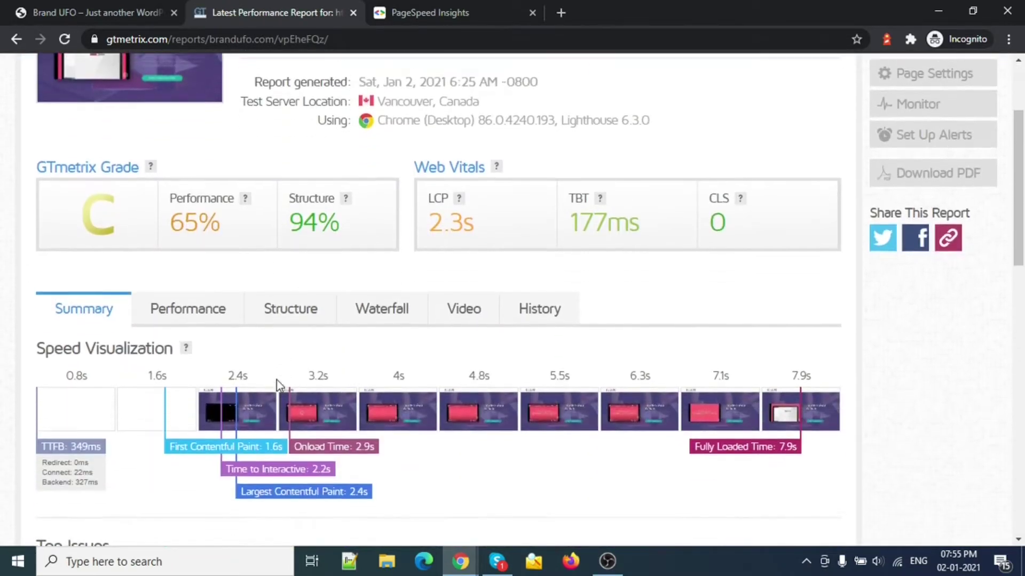
{"action": "scroll", "coordinate": [276, 380], "scroll_direction": "up", "scroll_amount": 3}
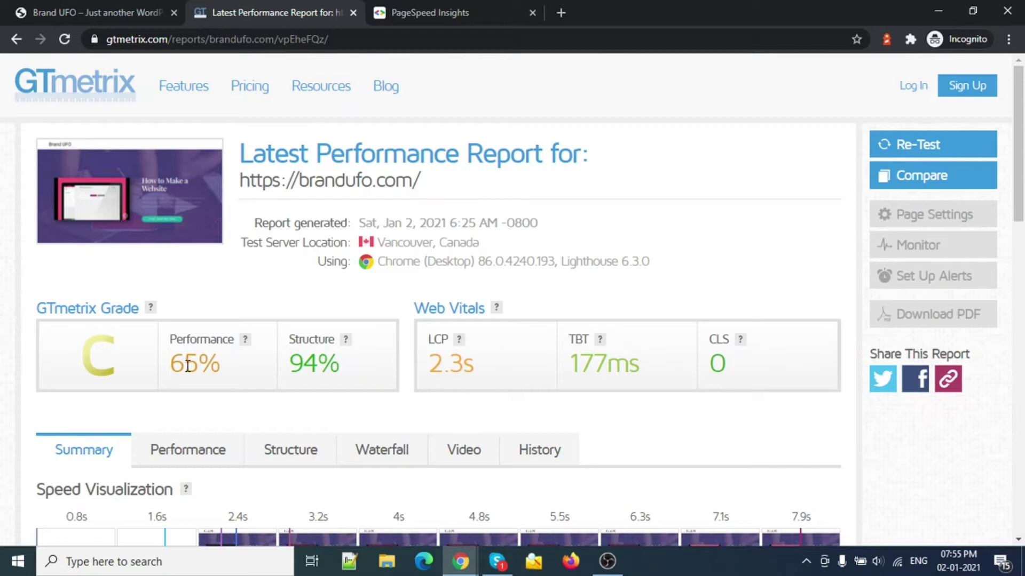
{"action": "scroll", "coordinate": [187, 400], "scroll_direction": "down", "scroll_amount": 3}
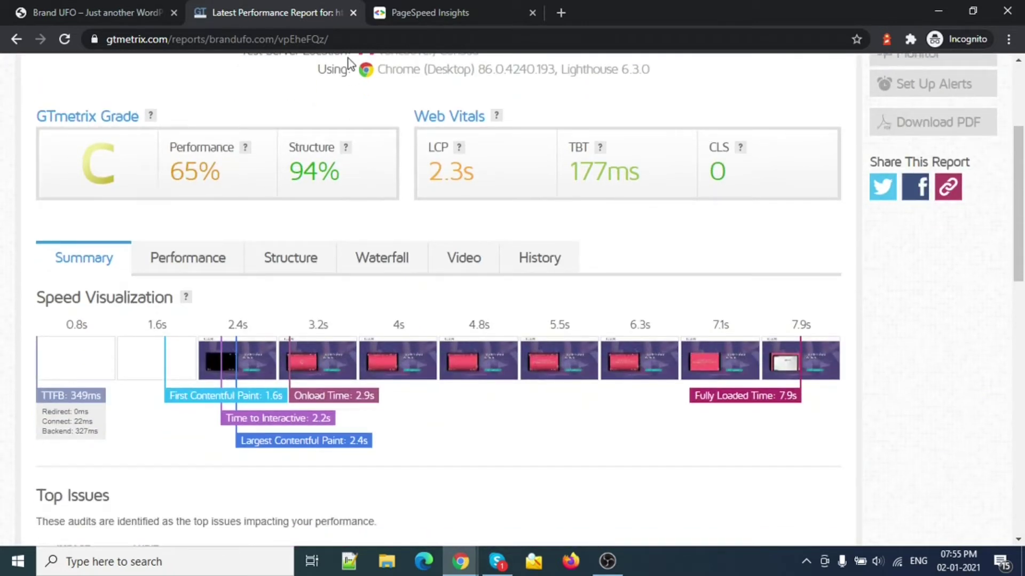
{"action": "left_click", "coordinate": [438, 1]}
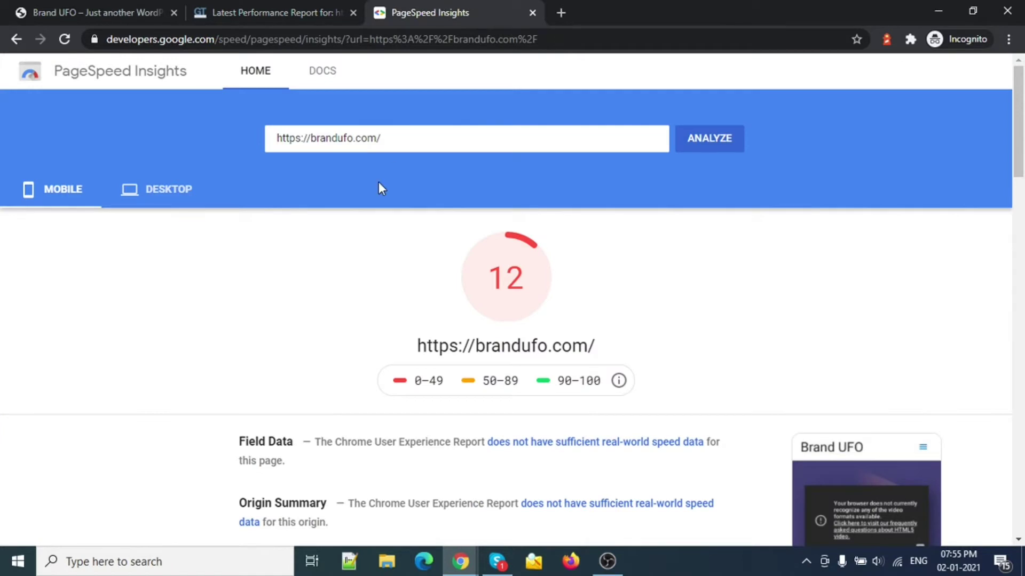
Step: Compare the PageSpeed Insights scores: 12 on mobile and 52 on desktop
{"action": "scroll", "coordinate": [372, 309], "scroll_direction": "down", "scroll_amount": 6}
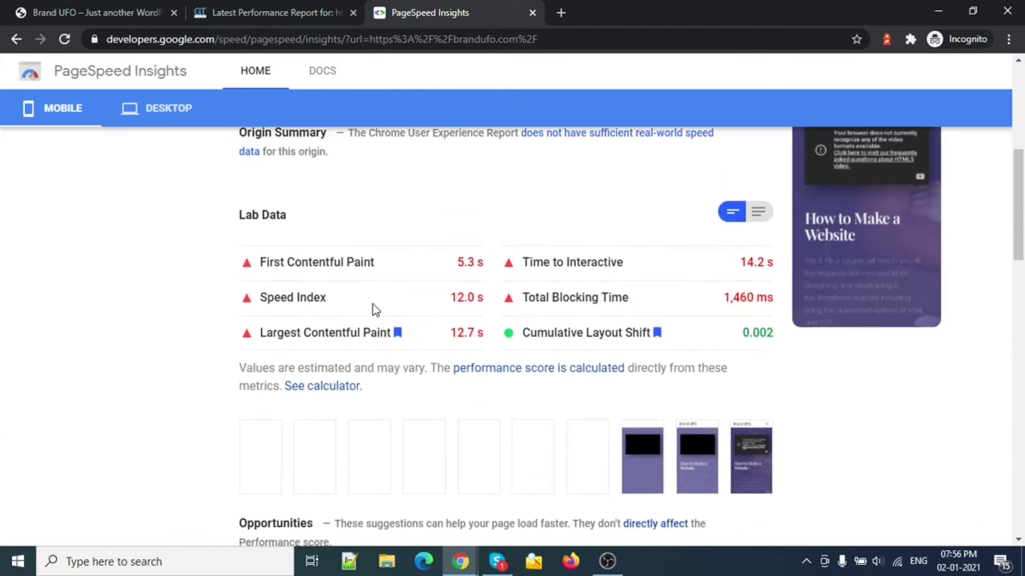
{"action": "scroll", "coordinate": [373, 308], "scroll_direction": "up", "scroll_amount": 4}
{"action": "scroll", "coordinate": [206, 216], "scroll_direction": "up", "scroll_amount": 2}
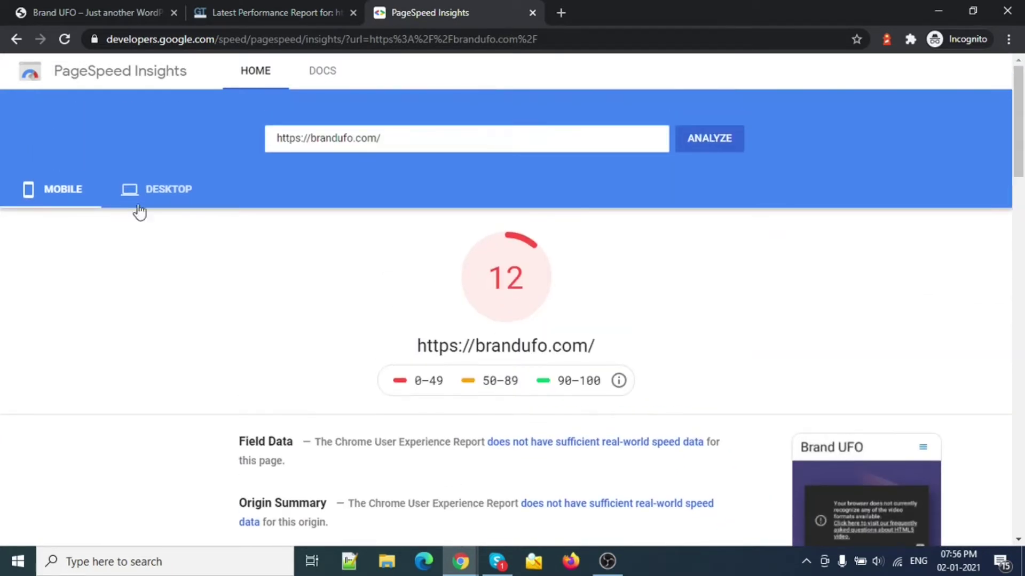
{"action": "left_click", "coordinate": [168, 200]}
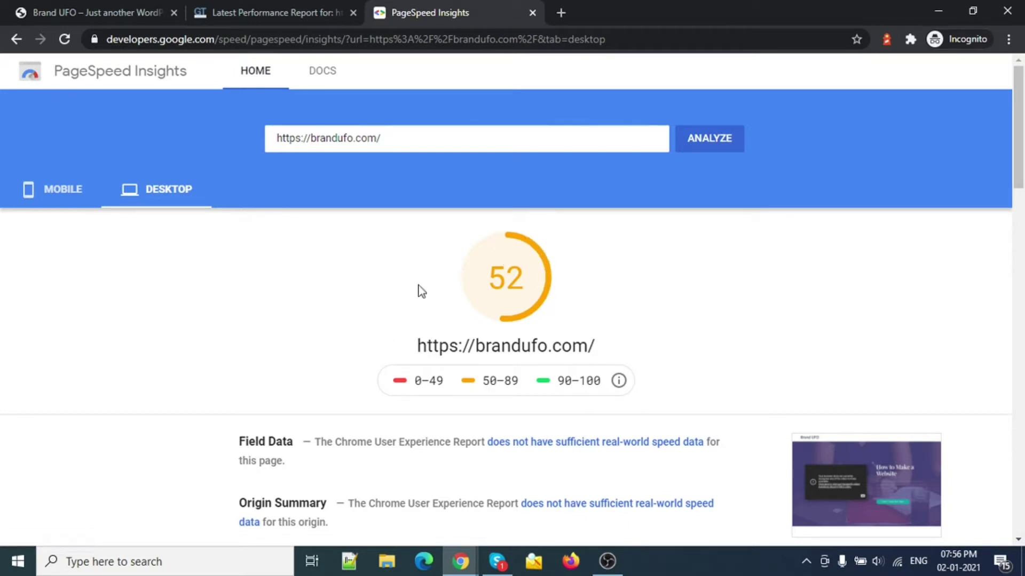
{"action": "left_click", "coordinate": [41, 198]}
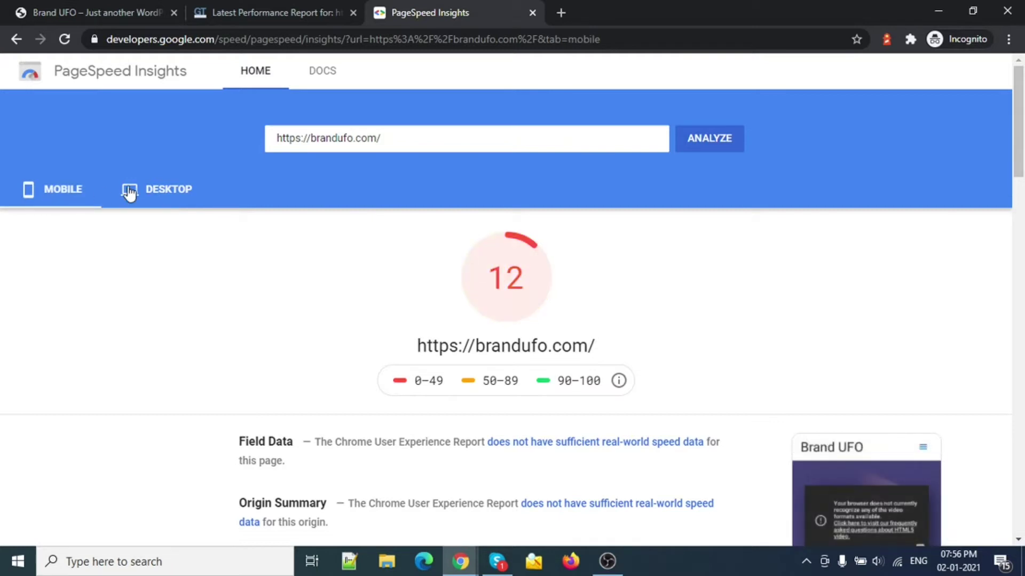
{"action": "left_click", "coordinate": [129, 192]}
{"action": "left_click", "coordinate": [43, 193]}
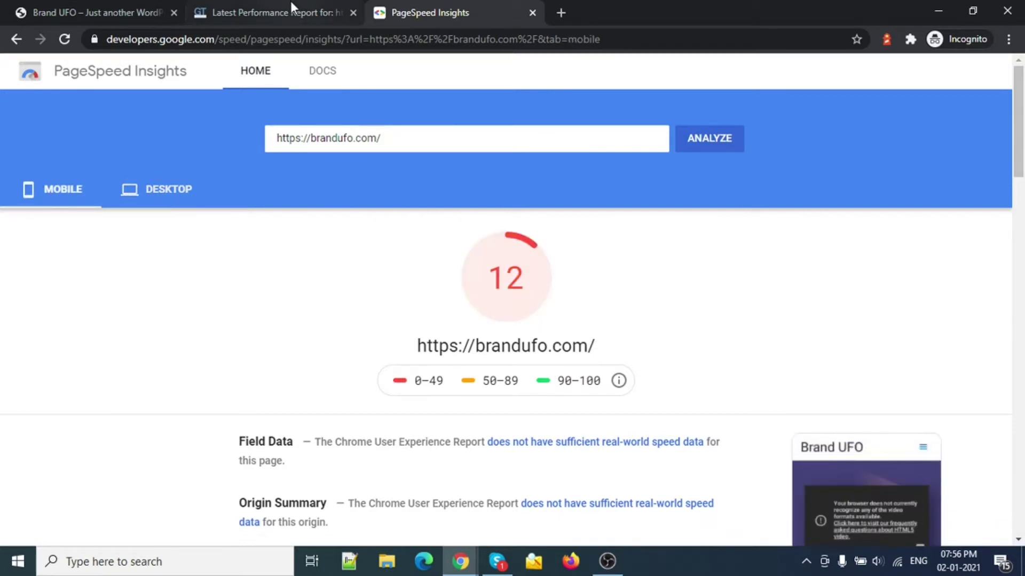
Step: Copy the GTmetrix homepage link from its logo and switch to the regular Chrome window
{"action": "left_click", "coordinate": [290, 2]}
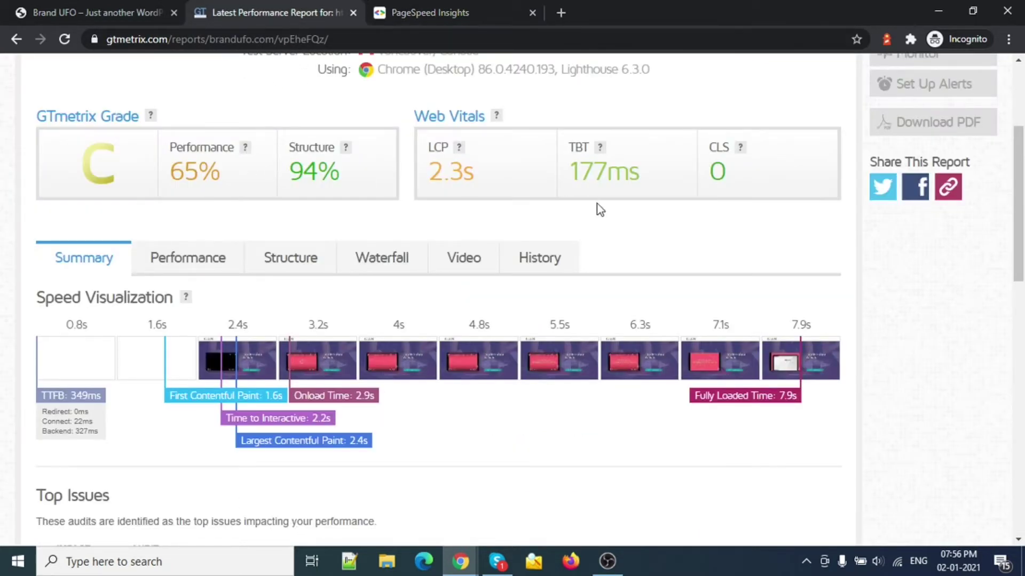
{"action": "scroll", "coordinate": [331, 136], "scroll_direction": "up", "scroll_amount": 4}
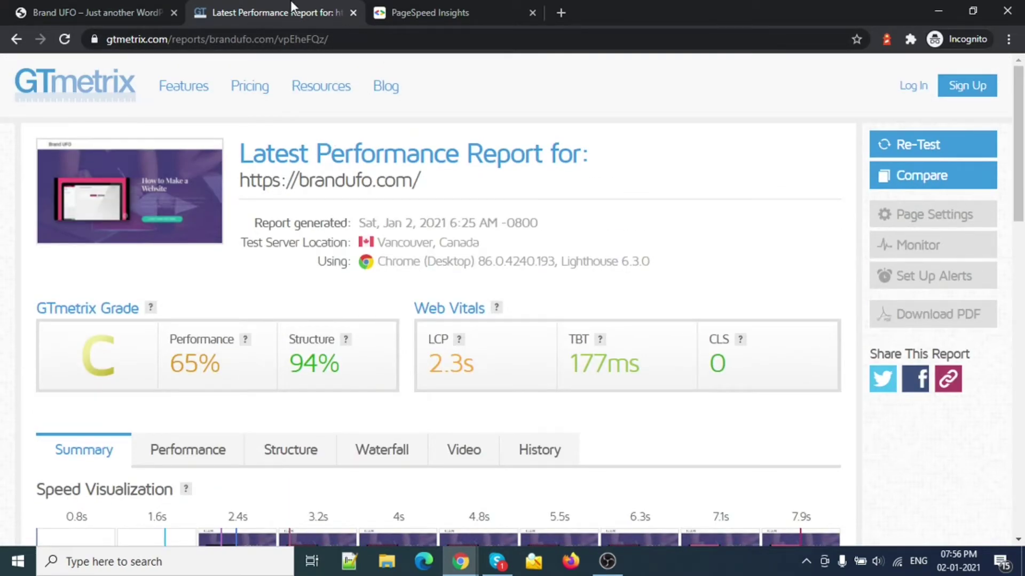
{"action": "right_click", "coordinate": [55, 81]}
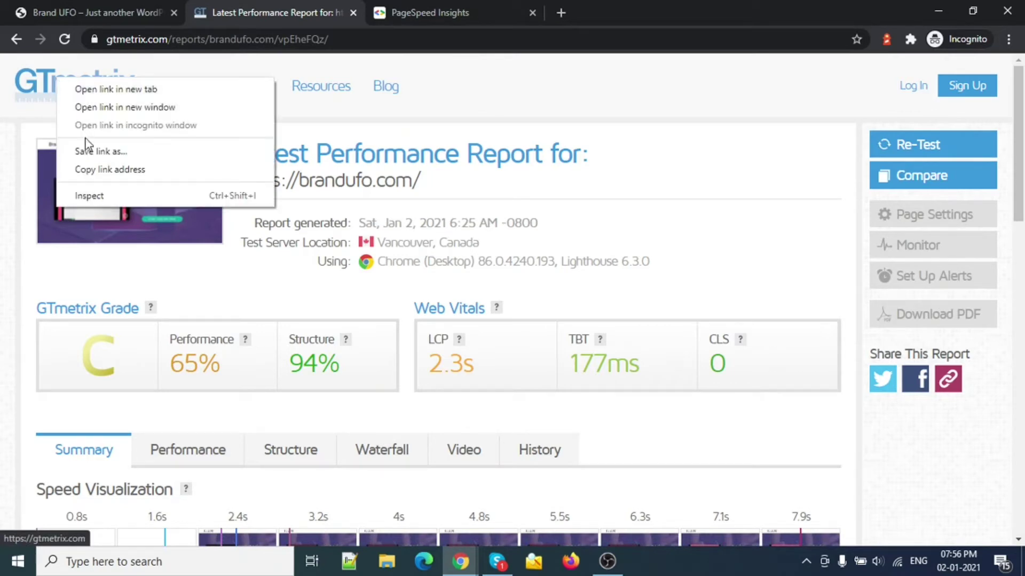
{"action": "left_click", "coordinate": [96, 171]}
{"action": "key", "text": "alt+Tab"}
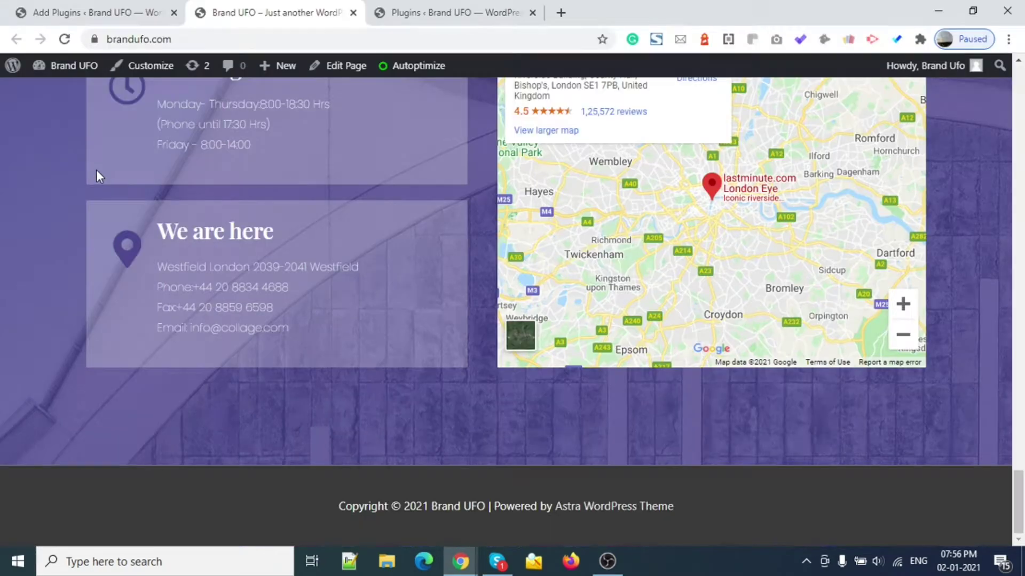
Step: Load the copied GTmetrix homepage address in a new tab of the regular window
{"action": "left_click", "coordinate": [561, 12]}
{"action": "key", "text": "ctrl+v"}
{"action": "key", "text": "Return"}
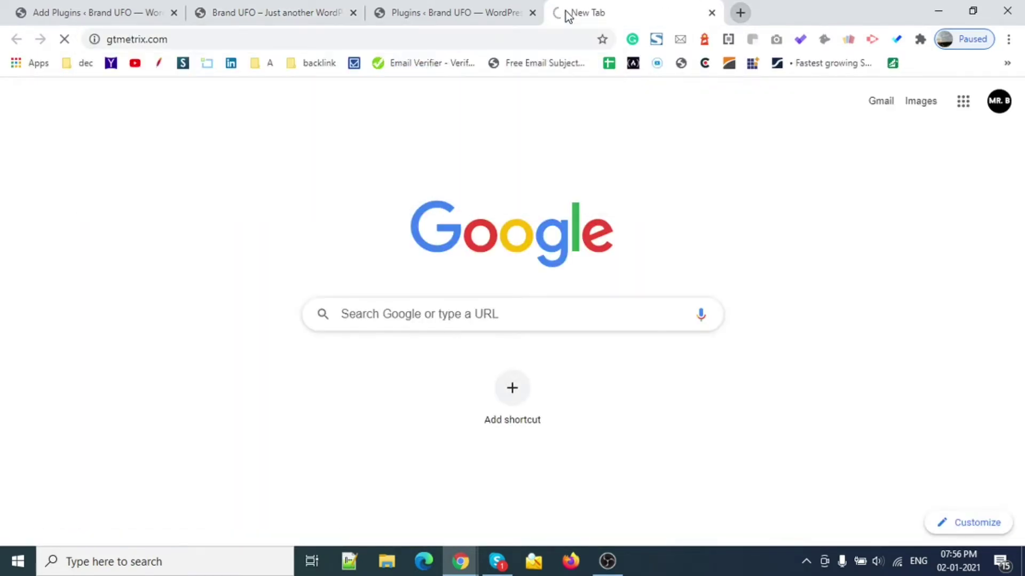
Step: Copy the PageSpeed Insights link from the incognito window, load it in a new regular tab, then show the Brand UFO tab
{"action": "key", "text": "alt+Tab"}
{"action": "left_click", "coordinate": [415, 12]}
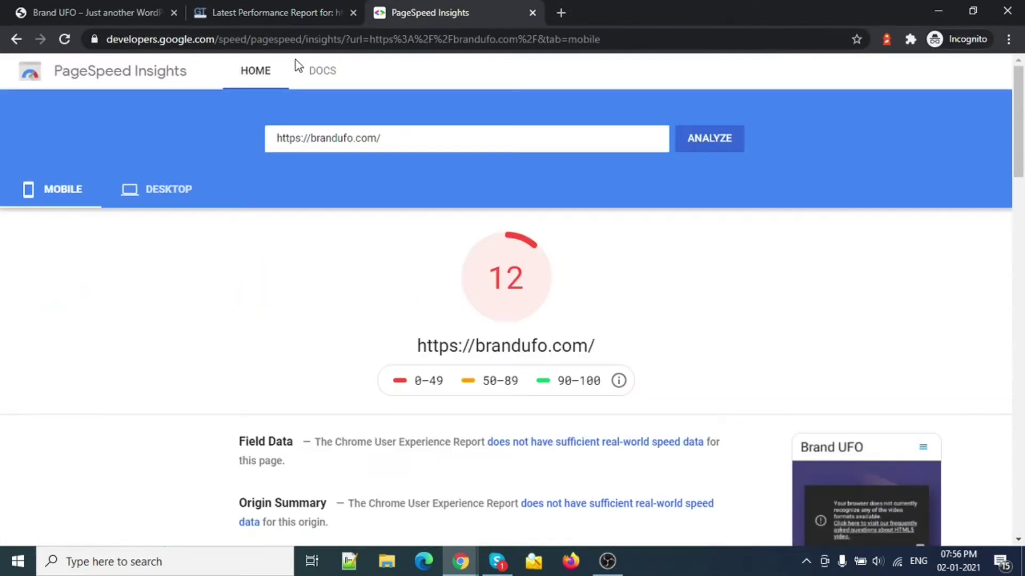
{"action": "right_click", "coordinate": [35, 80]}
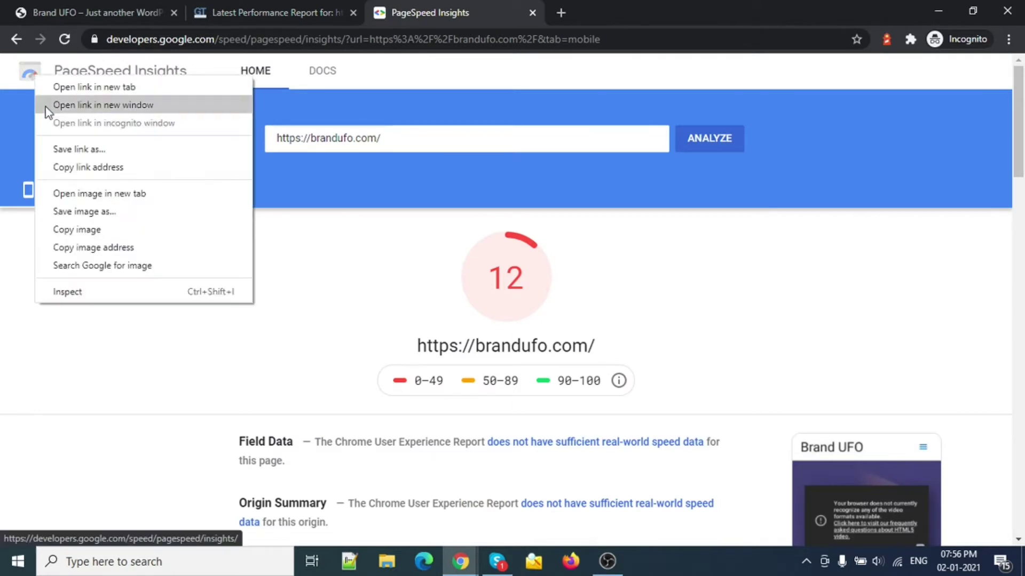
{"action": "left_click", "coordinate": [93, 167]}
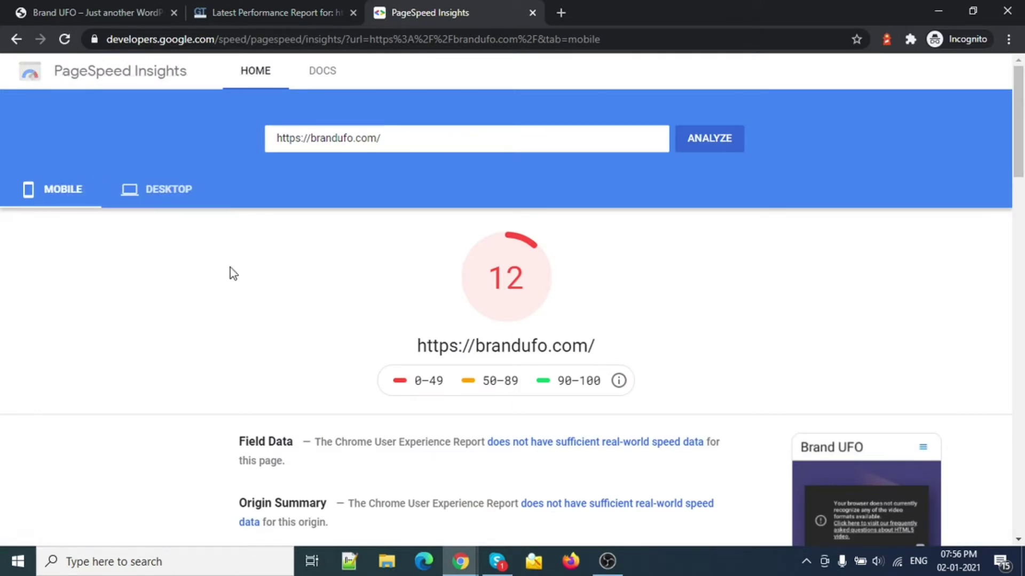
{"action": "key", "text": "alt+Tab"}
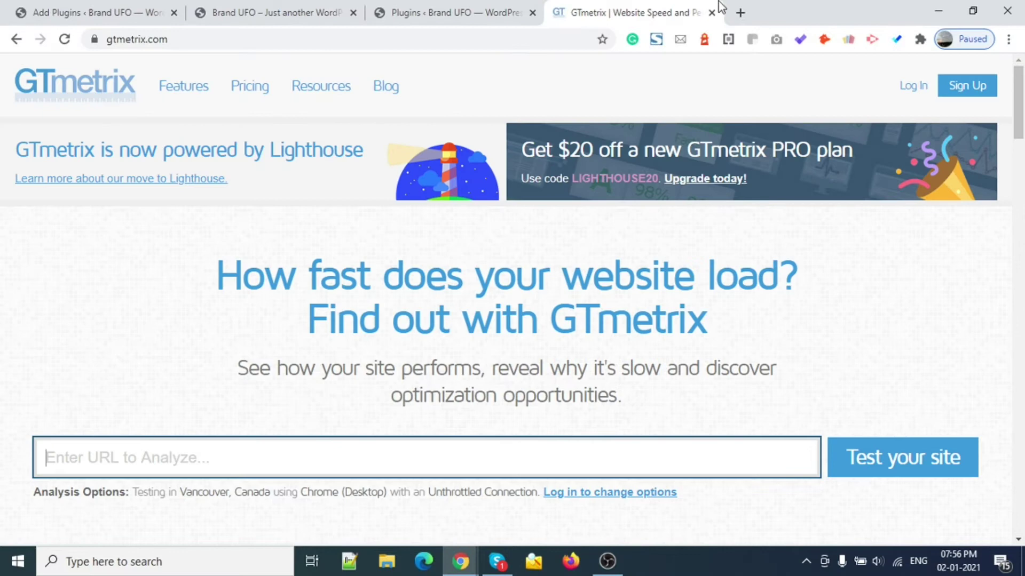
{"action": "left_click", "coordinate": [740, 12]}
{"action": "key", "text": "ctrl+v"}
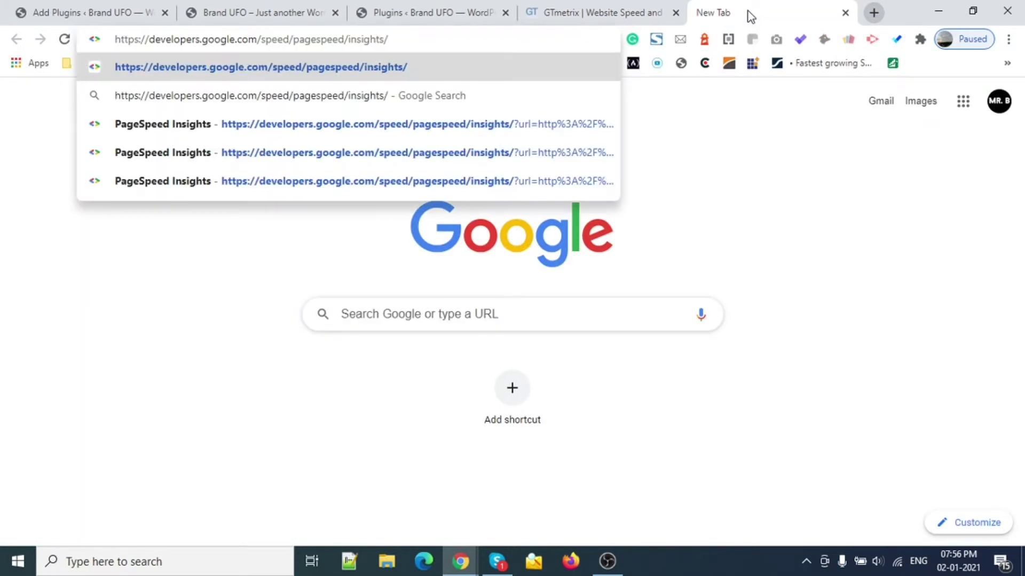
{"action": "key", "text": "Return"}
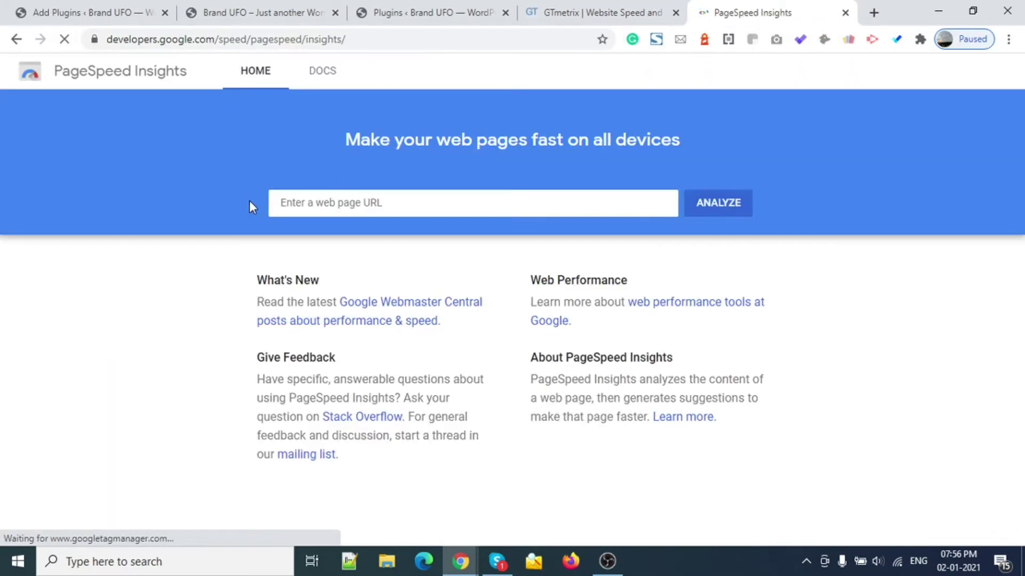
{"action": "left_click", "coordinate": [297, 5]}
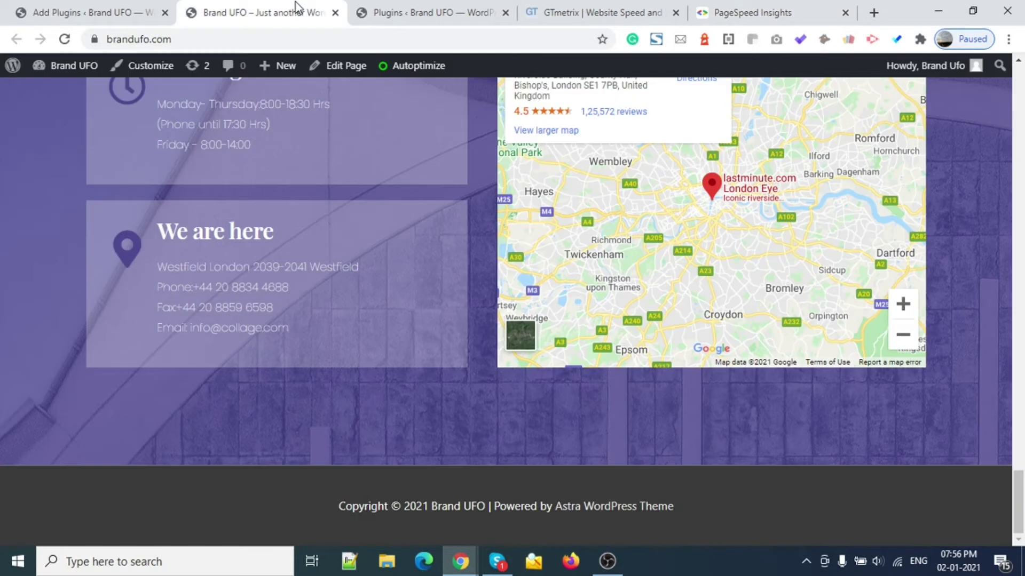
Step: Activate WP-Optimize, close the Brand UFO and duplicate Plugins tabs, and move Plugins after PageSpeed Insights
{"action": "left_click", "coordinate": [98, 2]}
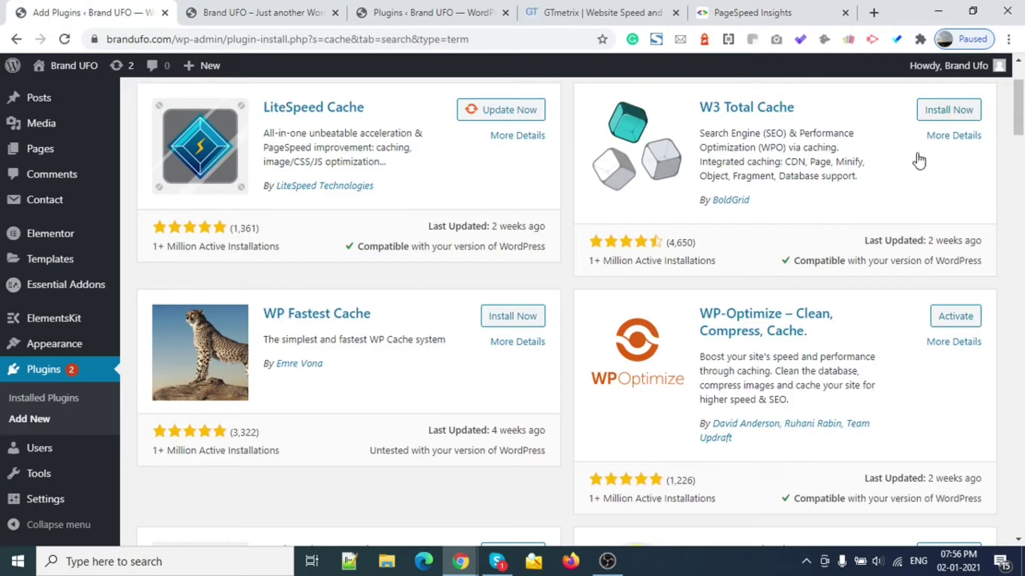
{"action": "left_click", "coordinate": [952, 319]}
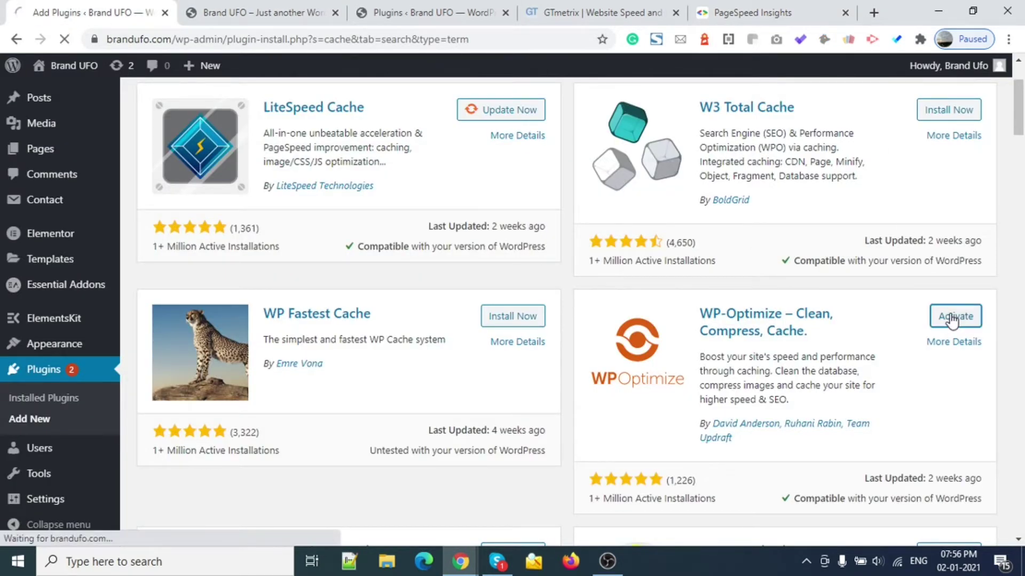
{"action": "left_click", "coordinate": [253, 9]}
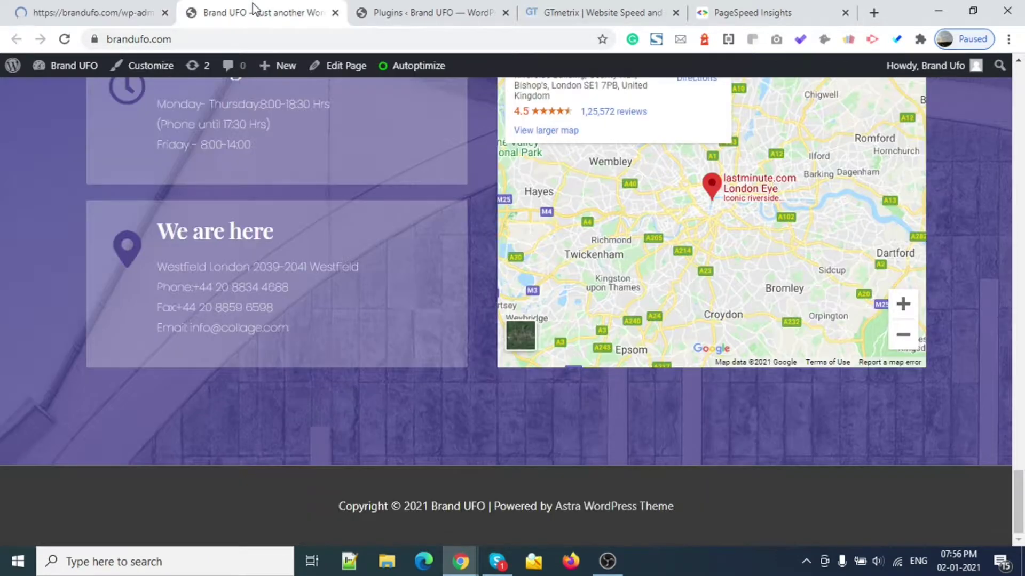
{"action": "left_click", "coordinate": [335, 12]}
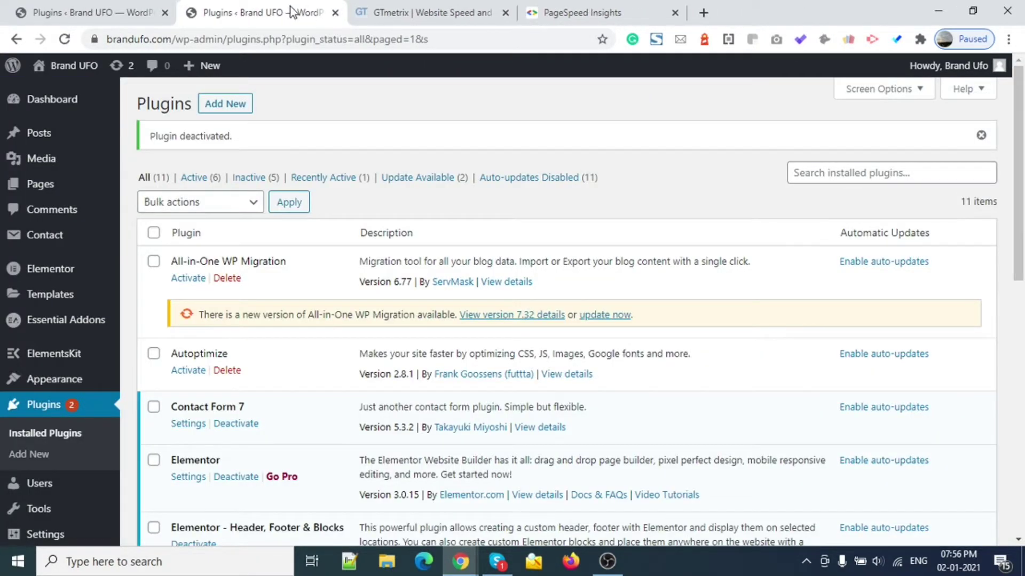
{"action": "left_click", "coordinate": [334, 13]}
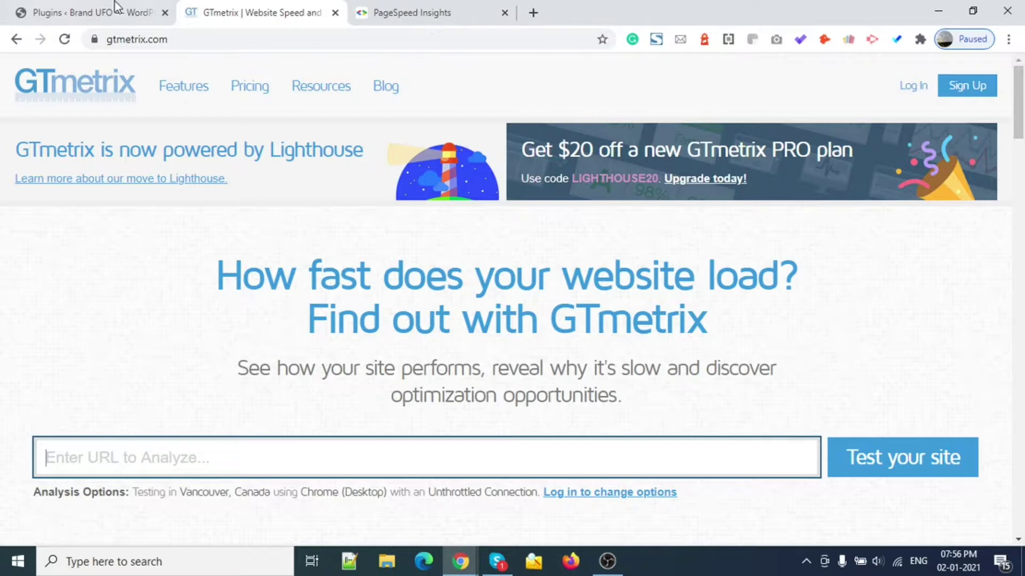
{"action": "left_click", "coordinate": [89, 6]}
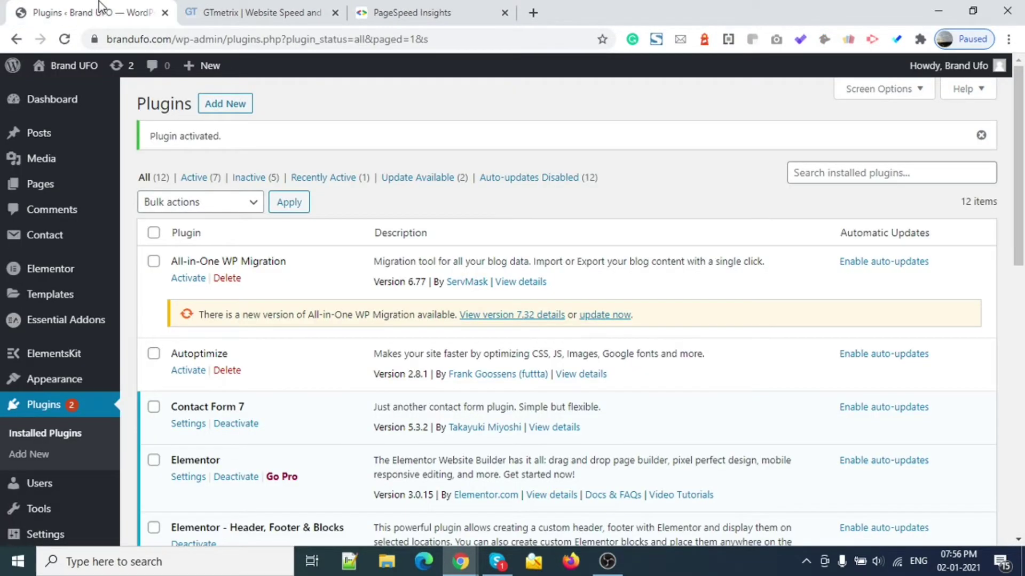
{"action": "left_click_drag", "start_coordinate": [98, 5], "coordinate": [424, 5]}
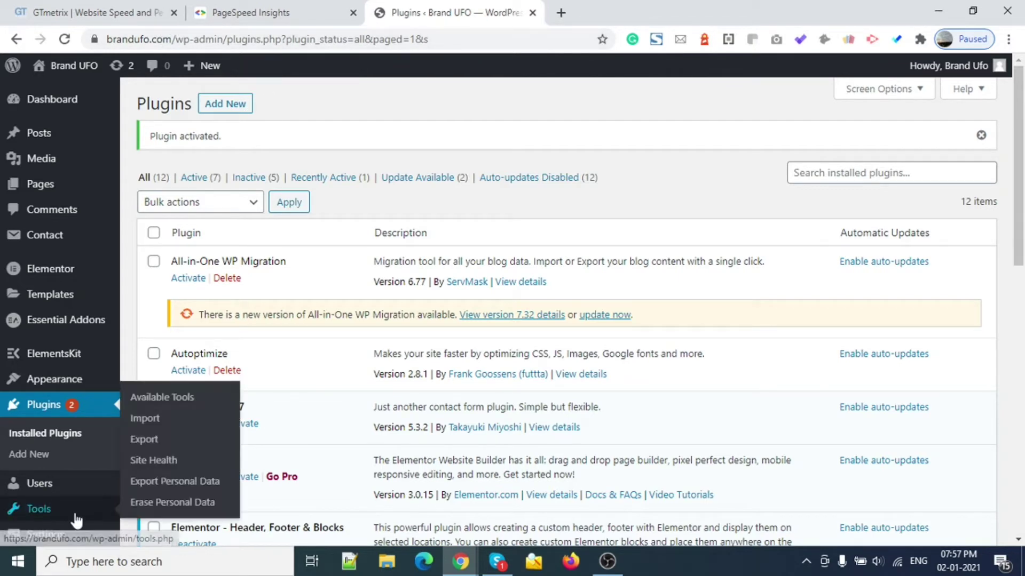
Step: Open WP-Optimize's Database (Optimize) and Settings pages in two new tabs
{"action": "scroll", "coordinate": [273, 342], "scroll_direction": "down", "scroll_amount": 5}
{"action": "scroll", "coordinate": [274, 341], "scroll_direction": "down", "scroll_amount": 5}
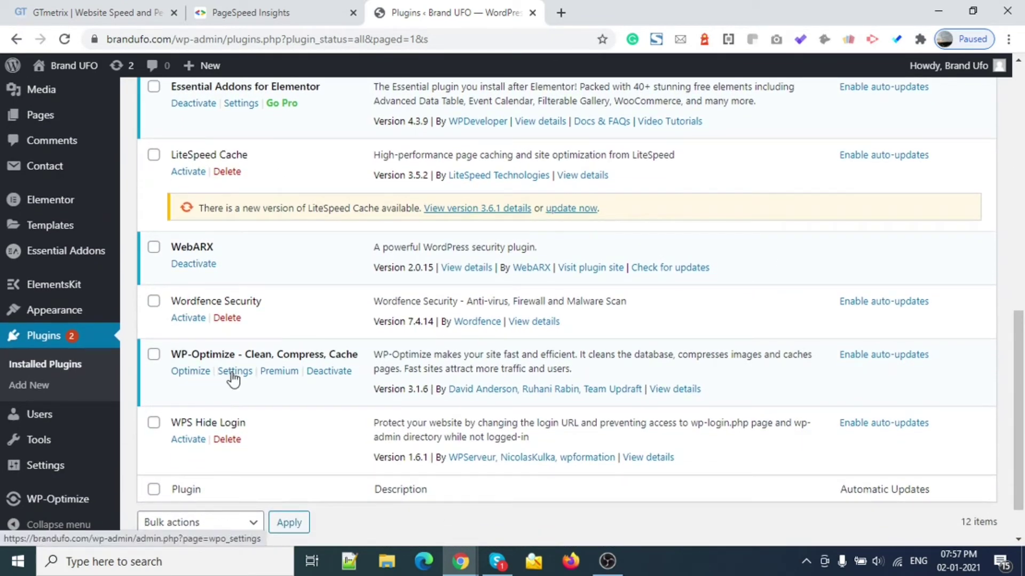
{"action": "right_click", "coordinate": [199, 379]}
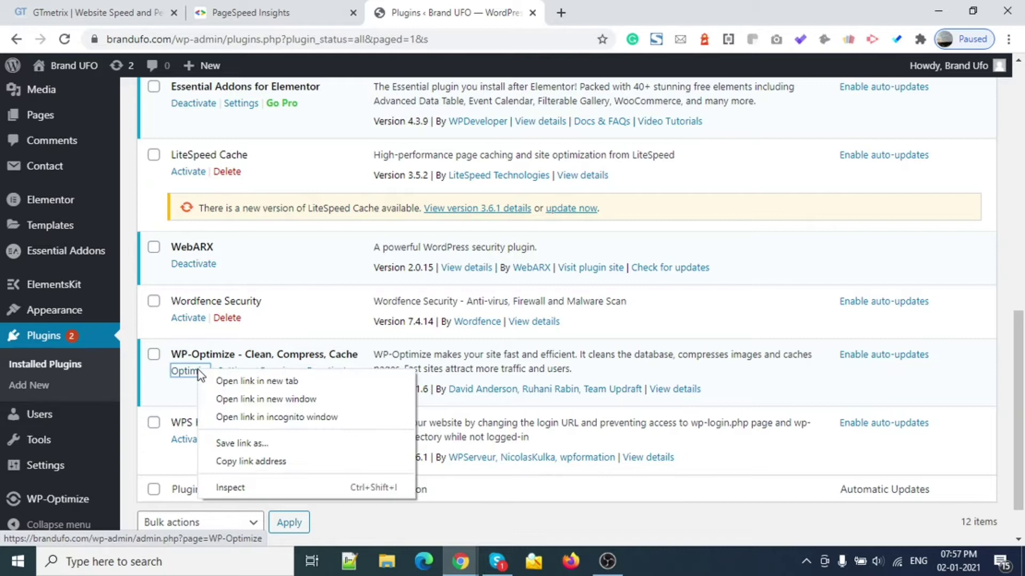
{"action": "left_click", "coordinate": [201, 380]}
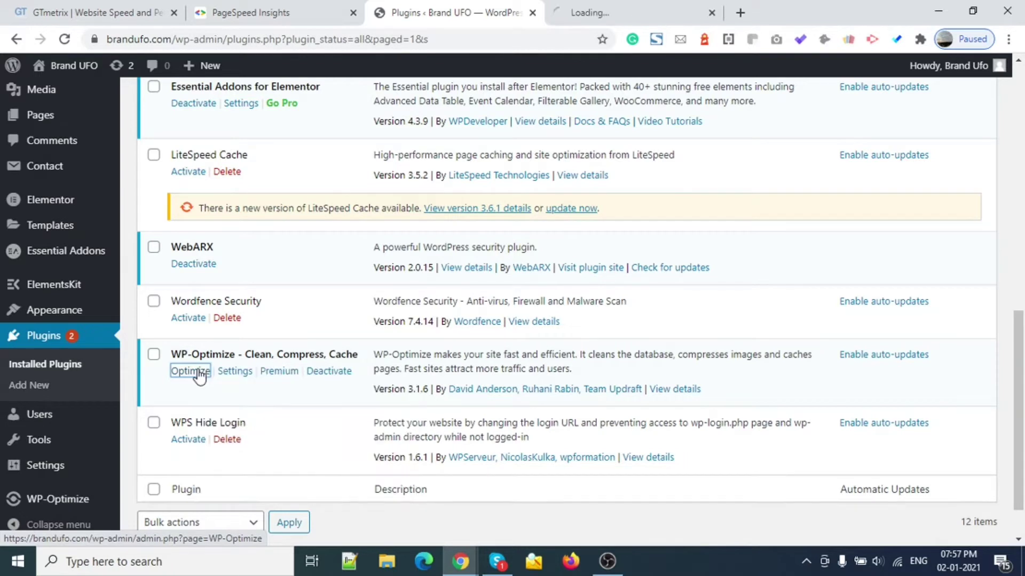
{"action": "right_click", "coordinate": [232, 372]}
{"action": "left_click", "coordinate": [235, 380]}
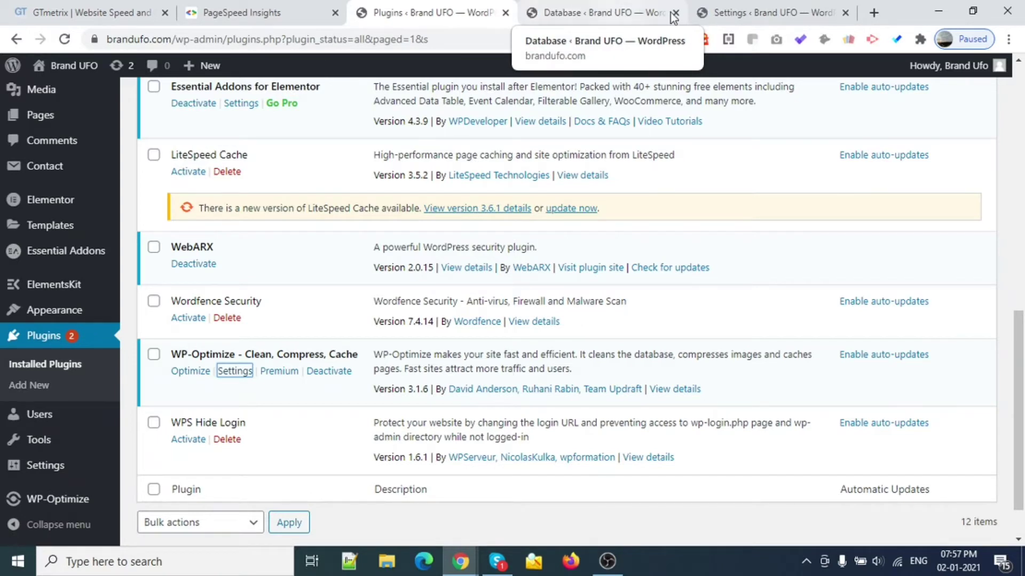
Step: Switch to the WP-Optimize Database page
{"action": "left_click", "coordinate": [630, 12]}
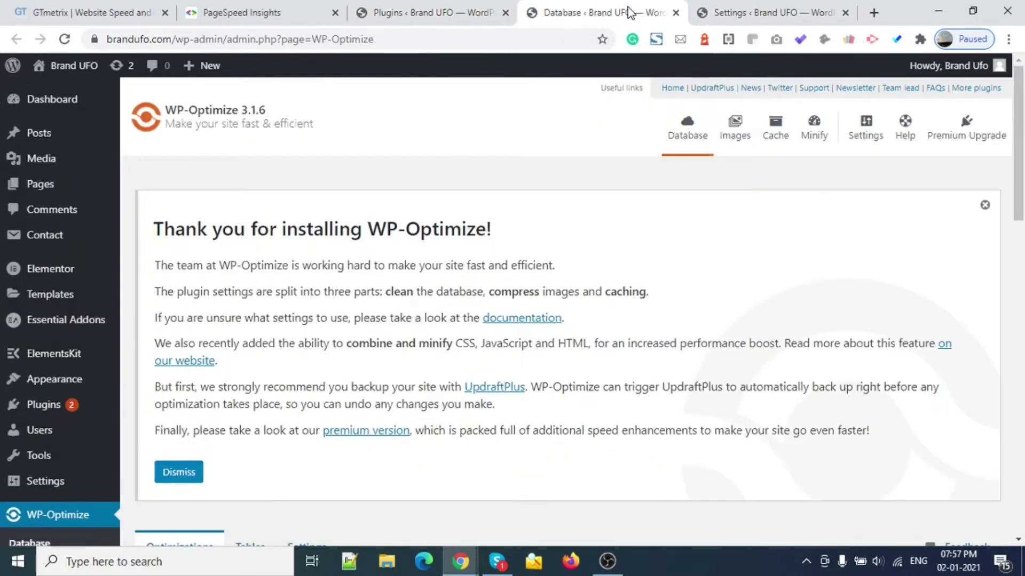
{"action": "scroll", "coordinate": [400, 236], "scroll_direction": "down", "scroll_amount": 2}
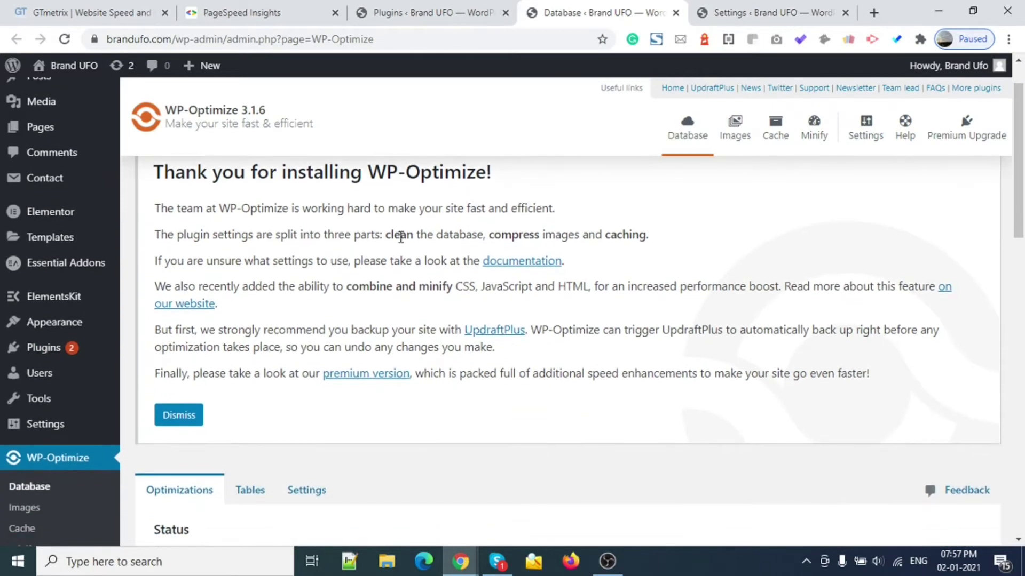
{"action": "scroll", "coordinate": [401, 237], "scroll_direction": "up", "scroll_amount": 2}
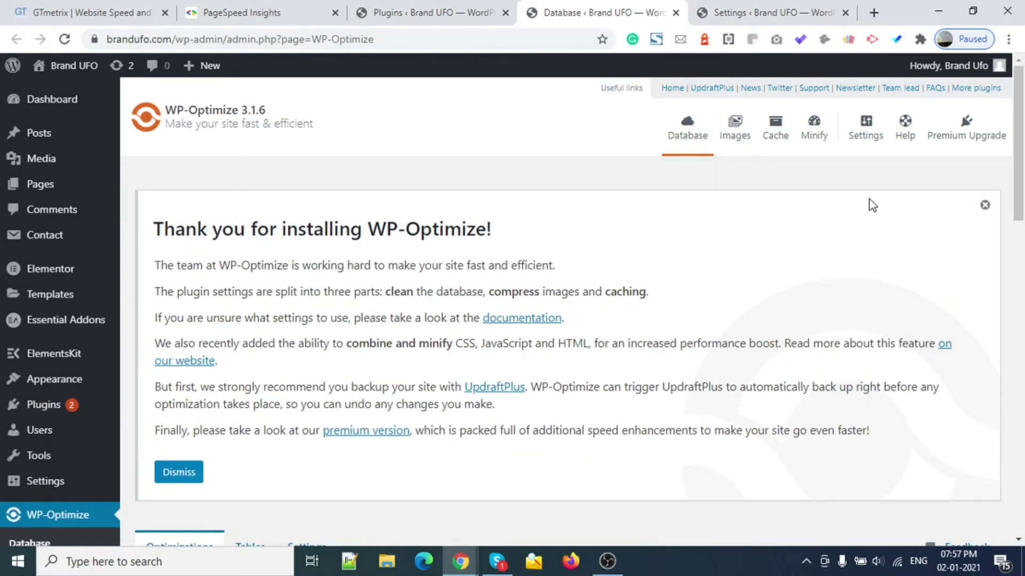
Step: Dismiss the 'Thank you for installing WP-Optimize!' notice and review the six default-ticked optimizations
{"action": "left_click", "coordinate": [984, 206]}
{"action": "mouse_move", "coordinate": [983, 208]}
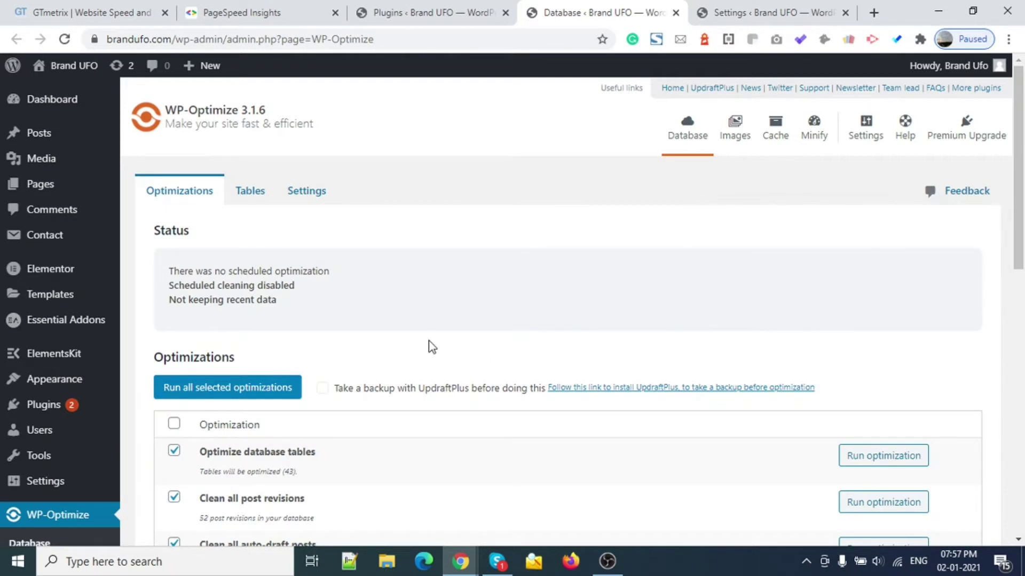
{"action": "scroll", "coordinate": [433, 347], "scroll_direction": "down", "scroll_amount": 3}
{"action": "scroll", "coordinate": [428, 342], "scroll_direction": "down", "scroll_amount": 3}
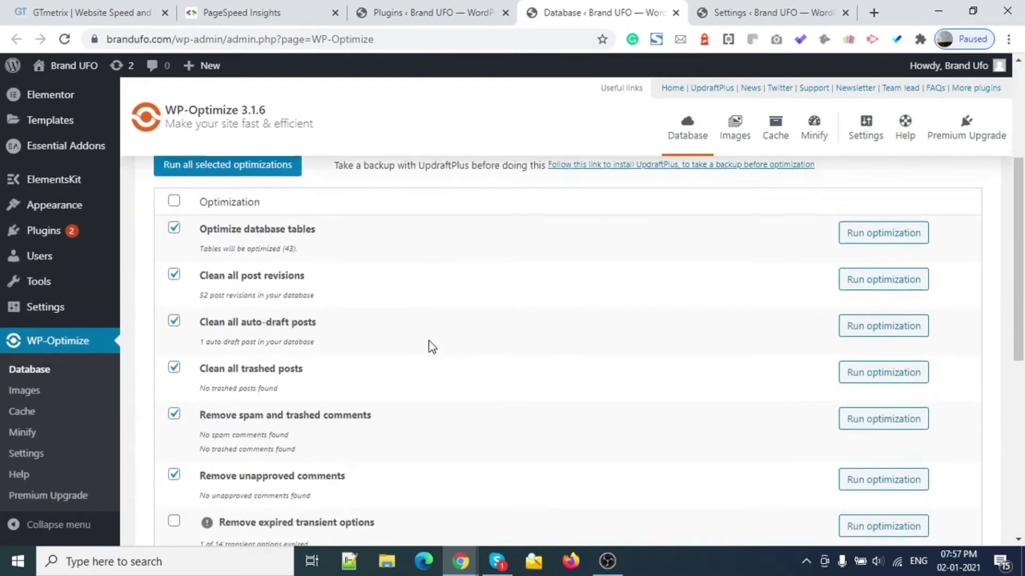
{"action": "scroll", "coordinate": [433, 347], "scroll_direction": "up", "scroll_amount": 2}
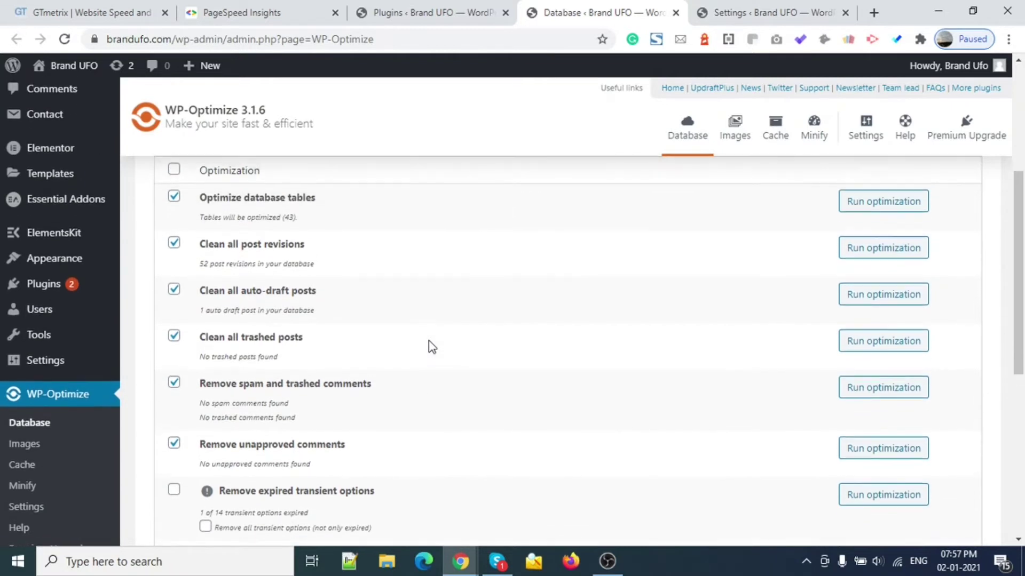
{"action": "scroll", "coordinate": [432, 347], "scroll_direction": "up", "scroll_amount": 3}
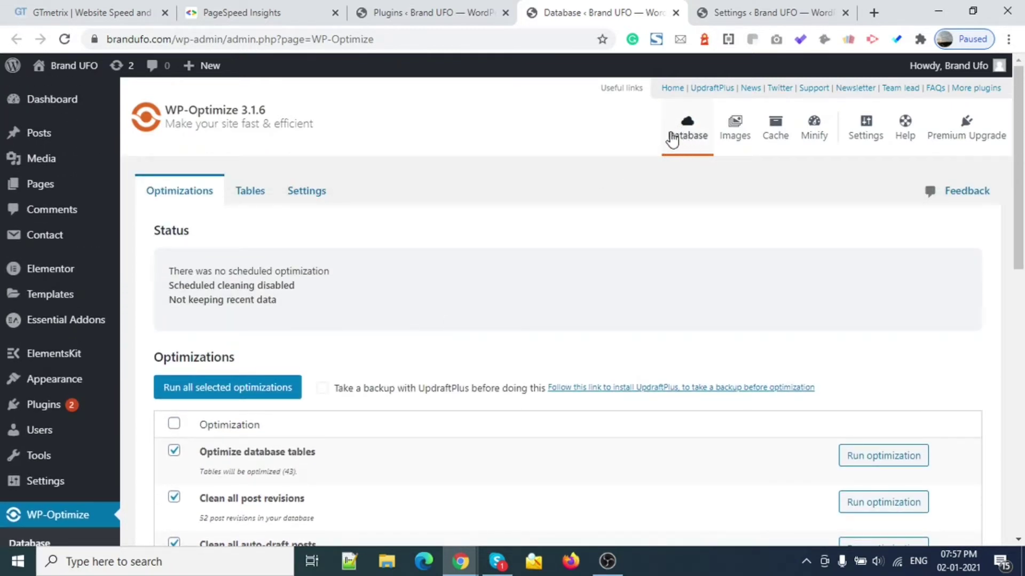
{"action": "scroll", "coordinate": [323, 367], "scroll_direction": "down", "scroll_amount": 7}
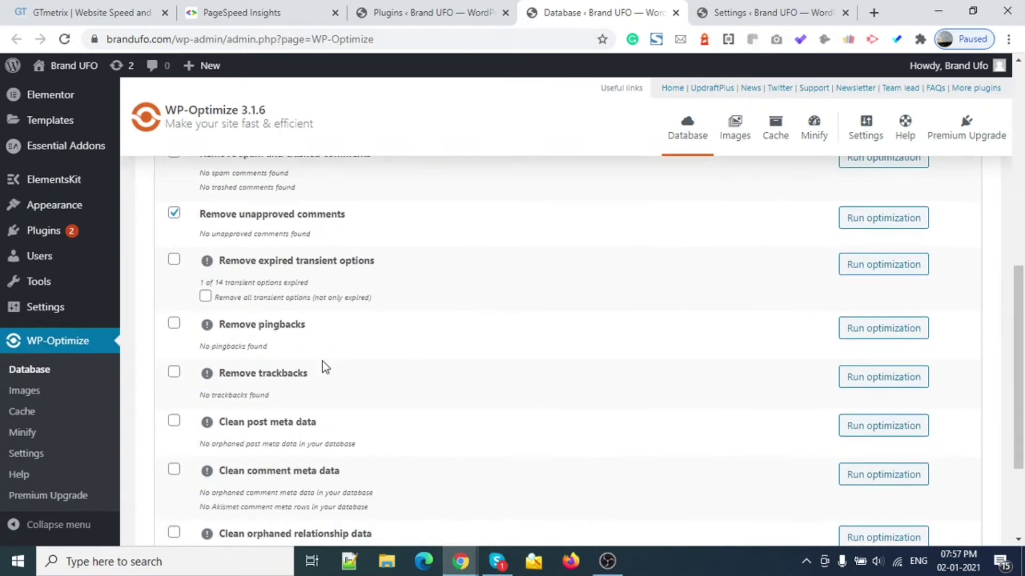
{"action": "scroll", "coordinate": [324, 367], "scroll_direction": "down", "scroll_amount": 3}
{"action": "scroll", "coordinate": [324, 366], "scroll_direction": "up", "scroll_amount": 7}
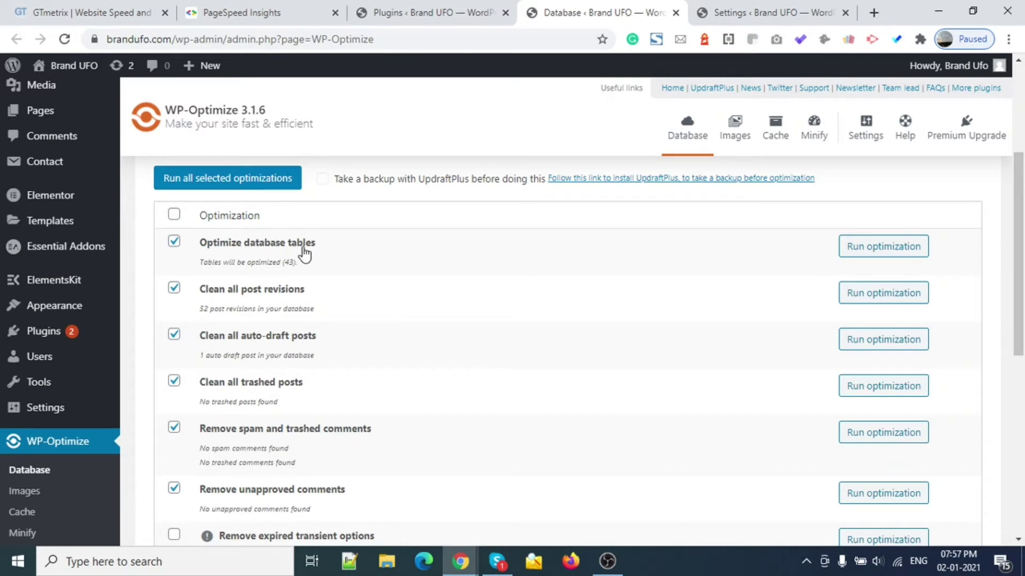
Step: Run all selected optimizations, optimizing tables and deleting 52 post revisions and 1 auto-draft
{"action": "left_click", "coordinate": [217, 182]}
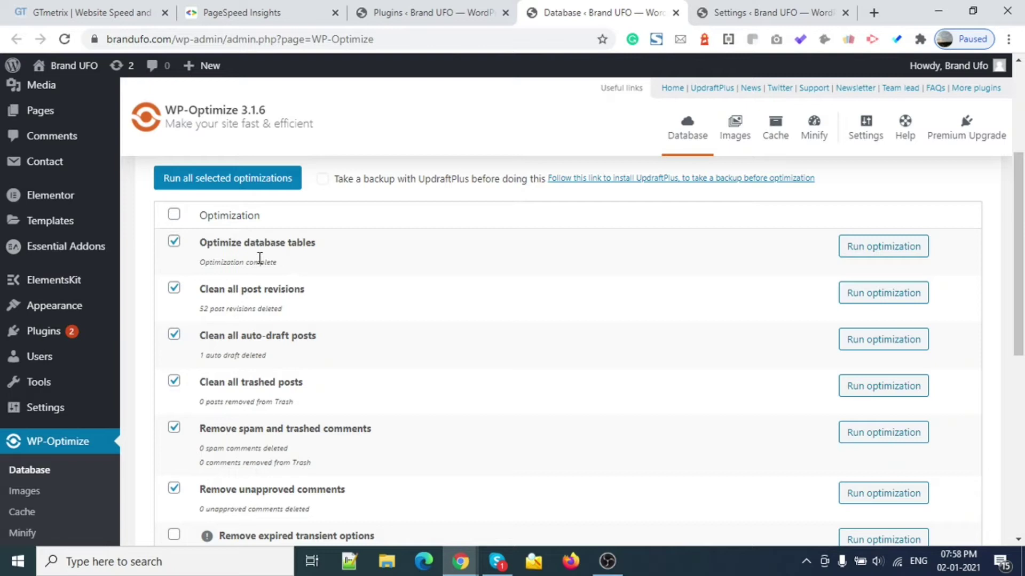
{"action": "scroll", "coordinate": [229, 386], "scroll_direction": "down", "scroll_amount": 3}
{"action": "scroll", "coordinate": [229, 386], "scroll_direction": "up", "scroll_amount": 4}
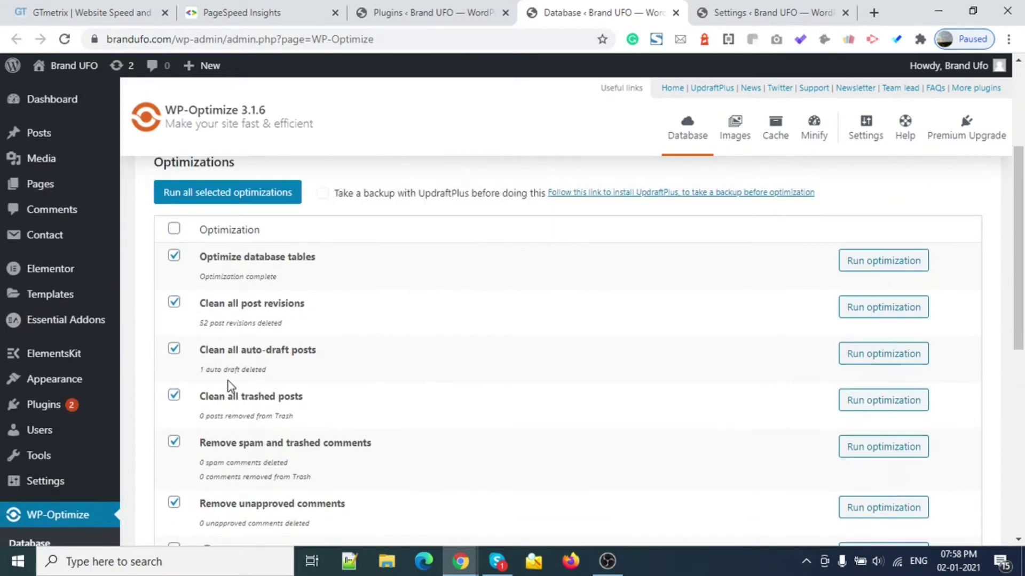
{"action": "scroll", "coordinate": [456, 364], "scroll_direction": "up", "scroll_amount": 4}
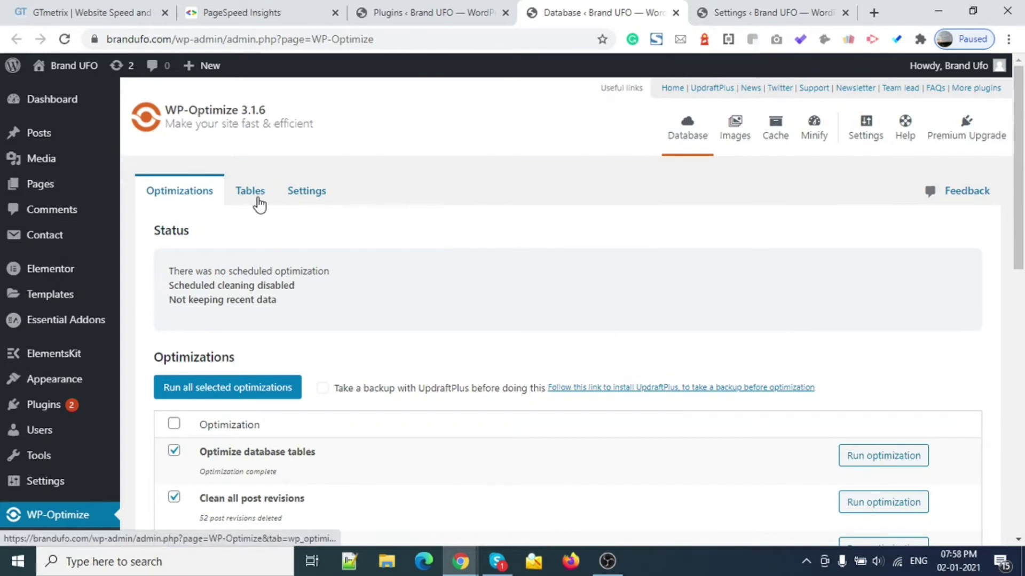
Step: Look over the database tables and clean-up settings, then review the optimization results list
{"action": "left_click", "coordinate": [257, 200]}
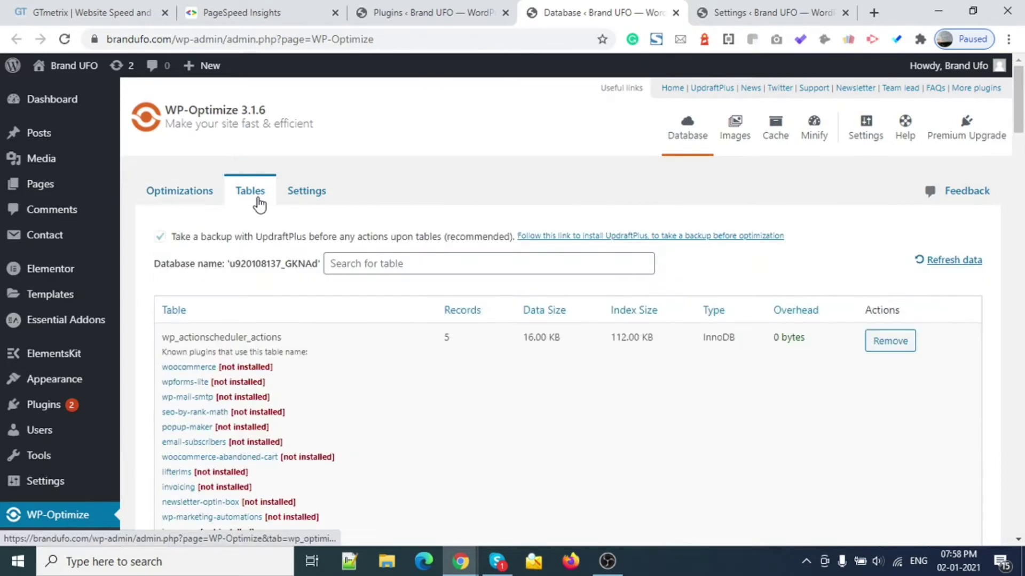
{"action": "left_click", "coordinate": [302, 200]}
{"action": "scroll", "coordinate": [297, 267], "scroll_direction": "down", "scroll_amount": 5}
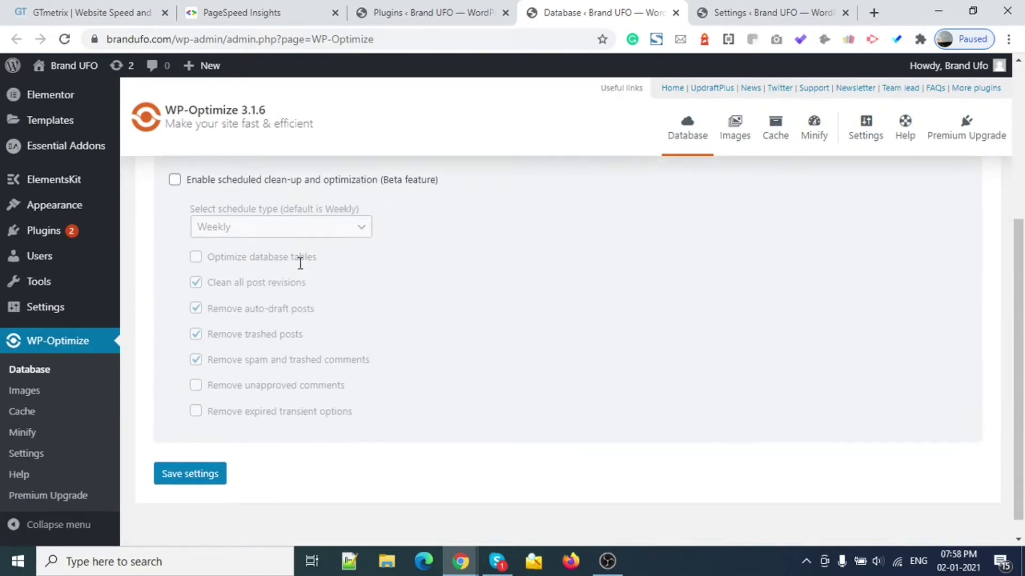
{"action": "scroll", "coordinate": [299, 263], "scroll_direction": "up", "scroll_amount": 5}
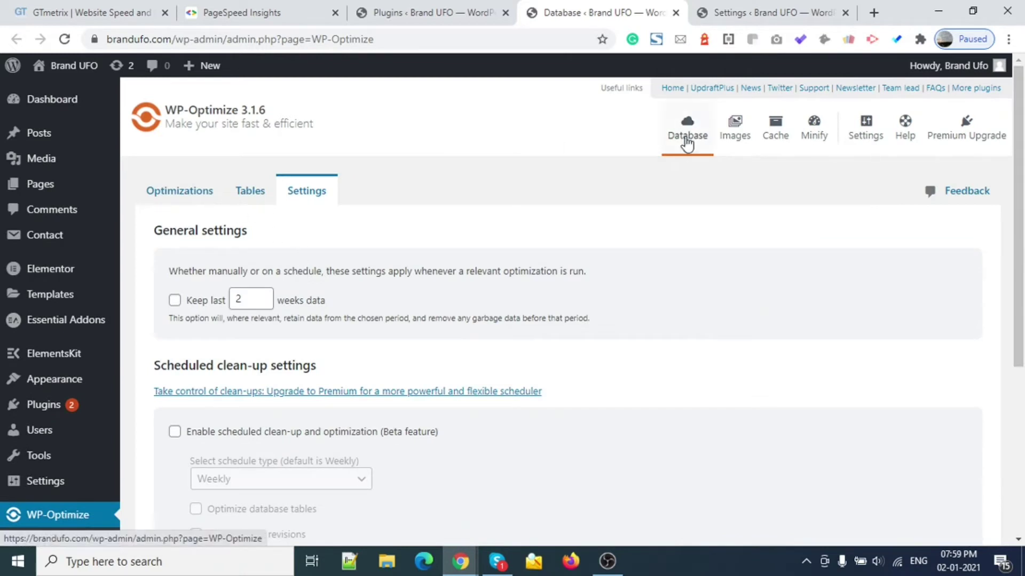
{"action": "left_click", "coordinate": [179, 194]}
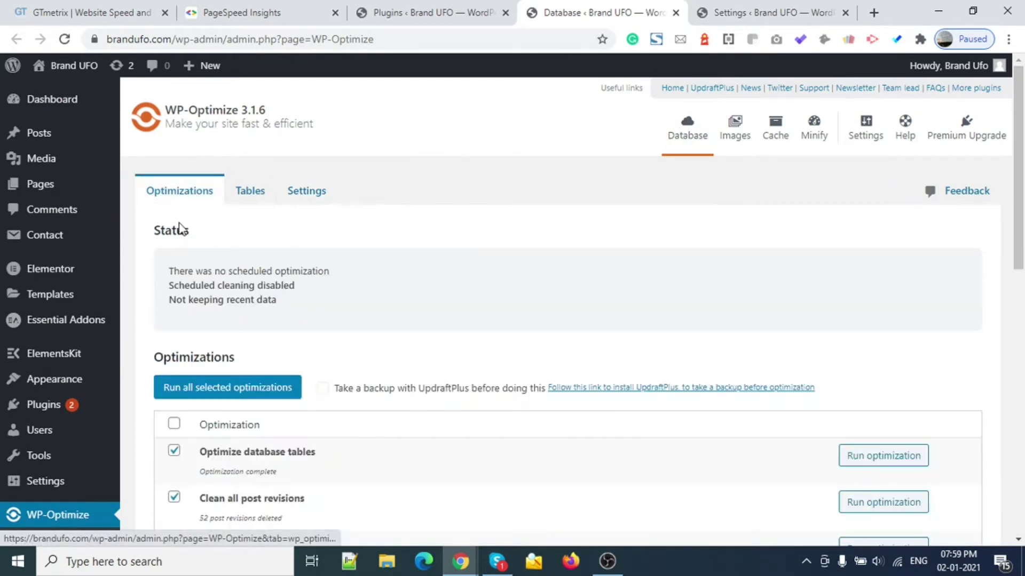
{"action": "scroll", "coordinate": [244, 362], "scroll_direction": "down", "scroll_amount": 4}
{"action": "scroll", "coordinate": [248, 361], "scroll_direction": "down", "scroll_amount": 2}
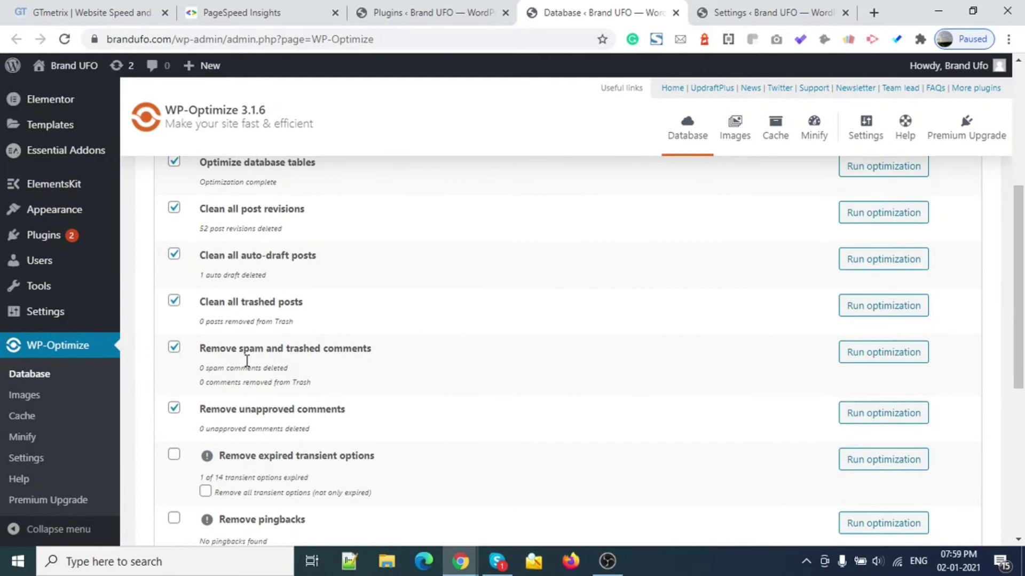
{"action": "scroll", "coordinate": [248, 362], "scroll_direction": "up", "scroll_amount": 3}
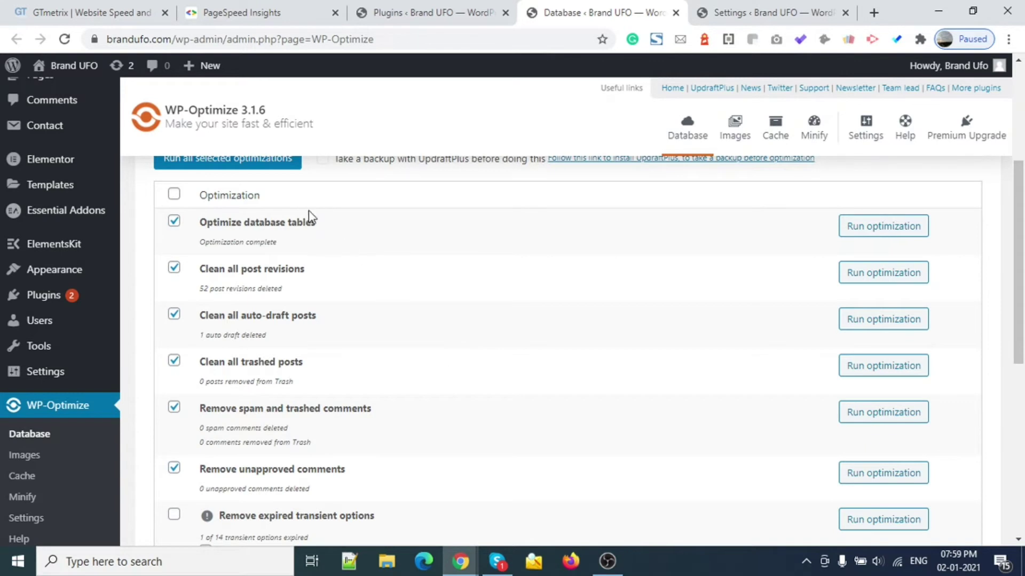
{"action": "scroll", "coordinate": [549, 268], "scroll_direction": "up", "scroll_amount": 3}
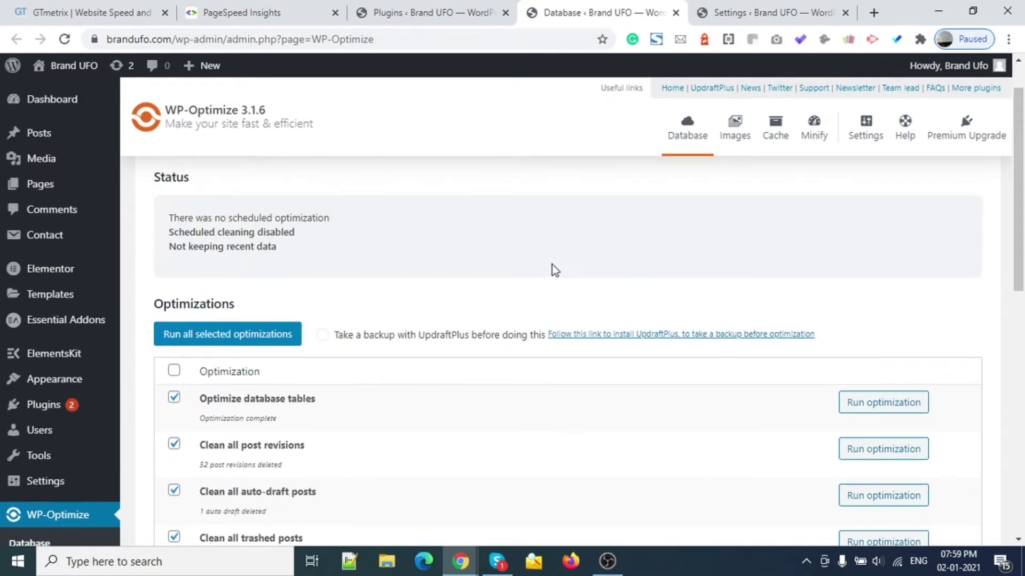
Step: Open WP-Optimize Images and review the Custom compression options and uncompressed images list
{"action": "left_click", "coordinate": [735, 131]}
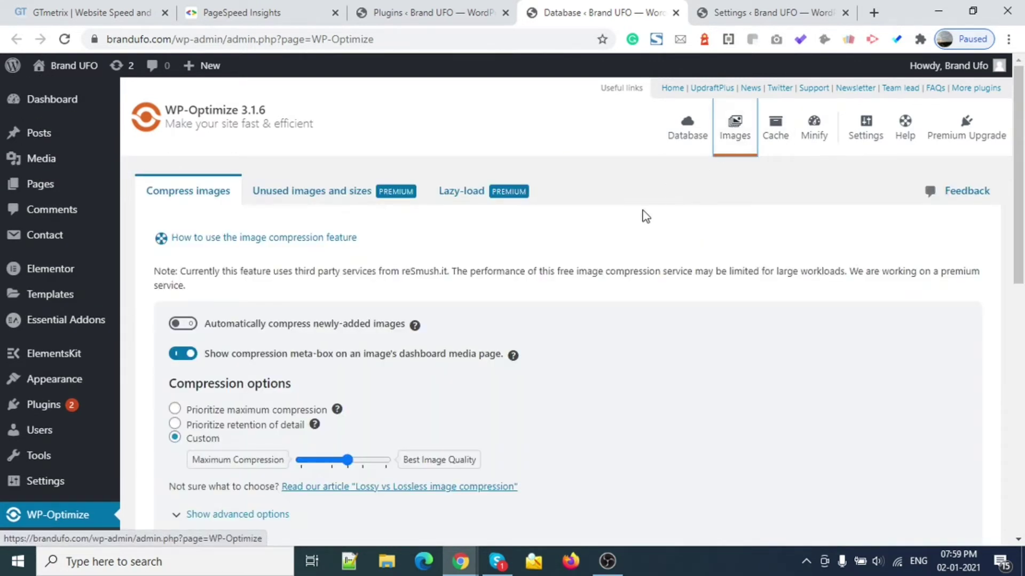
{"action": "scroll", "coordinate": [545, 267], "scroll_direction": "down", "scroll_amount": 3}
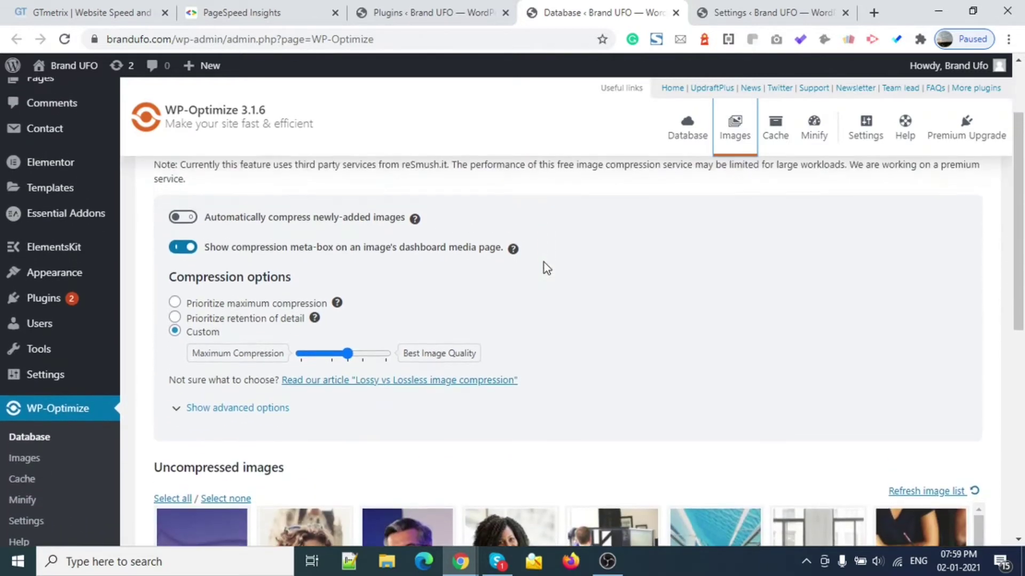
{"action": "scroll", "coordinate": [543, 266], "scroll_direction": "down", "scroll_amount": 5}
{"action": "mouse_move", "coordinate": [514, 275]}
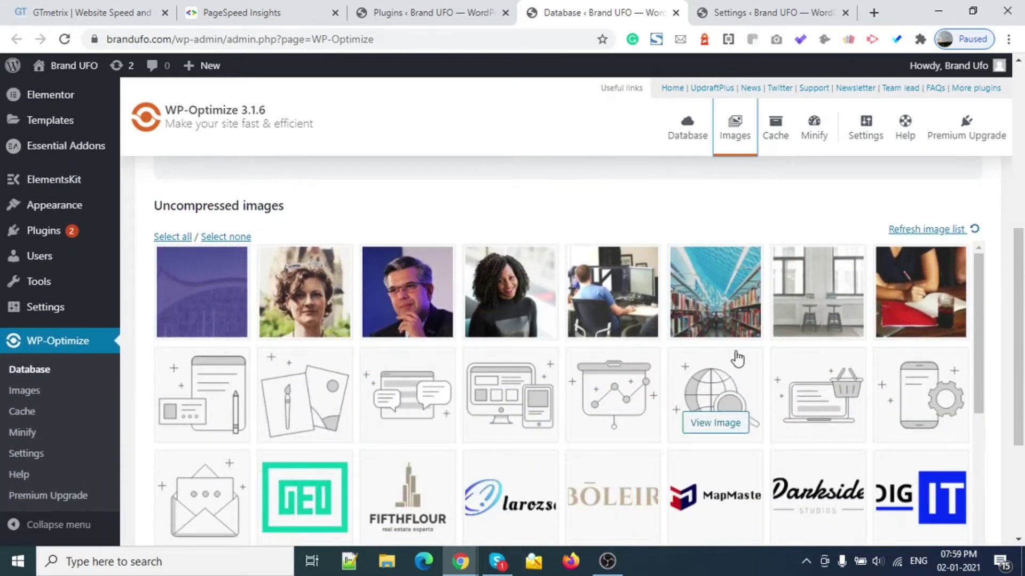
{"action": "scroll", "coordinate": [403, 513], "scroll_direction": "down", "scroll_amount": 3}
{"action": "scroll", "coordinate": [393, 487], "scroll_direction": "down", "scroll_amount": 3}
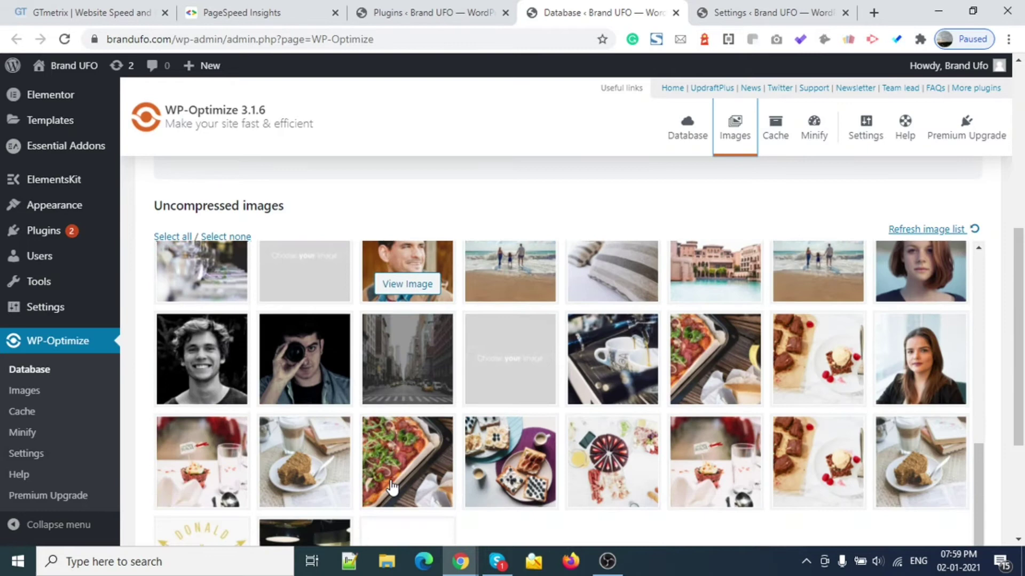
{"action": "scroll", "coordinate": [392, 486], "scroll_direction": "up", "scroll_amount": 5}
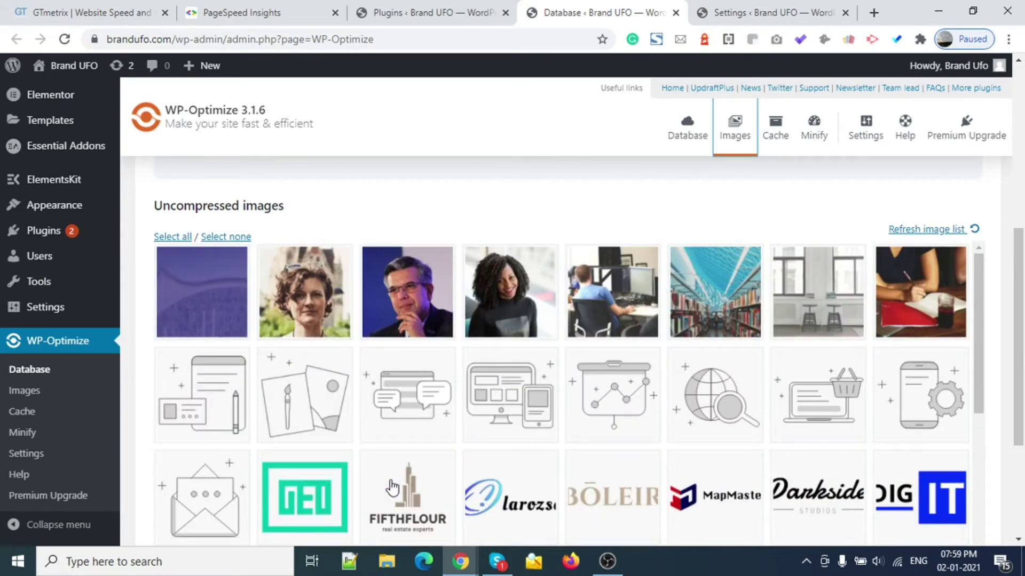
{"action": "scroll", "coordinate": [434, 187], "scroll_direction": "up", "scroll_amount": 3}
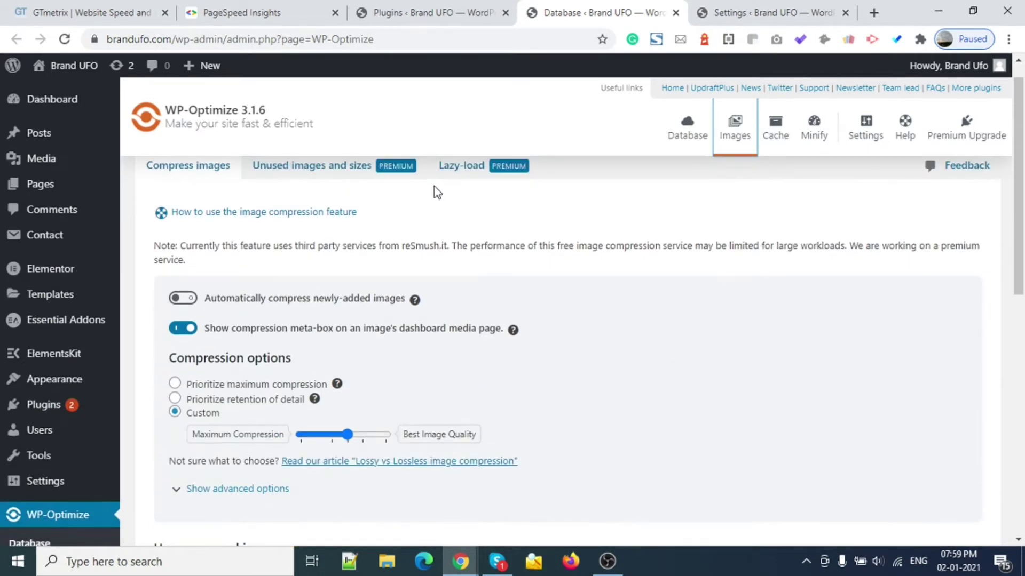
{"action": "scroll", "coordinate": [434, 187], "scroll_direction": "down", "scroll_amount": 1}
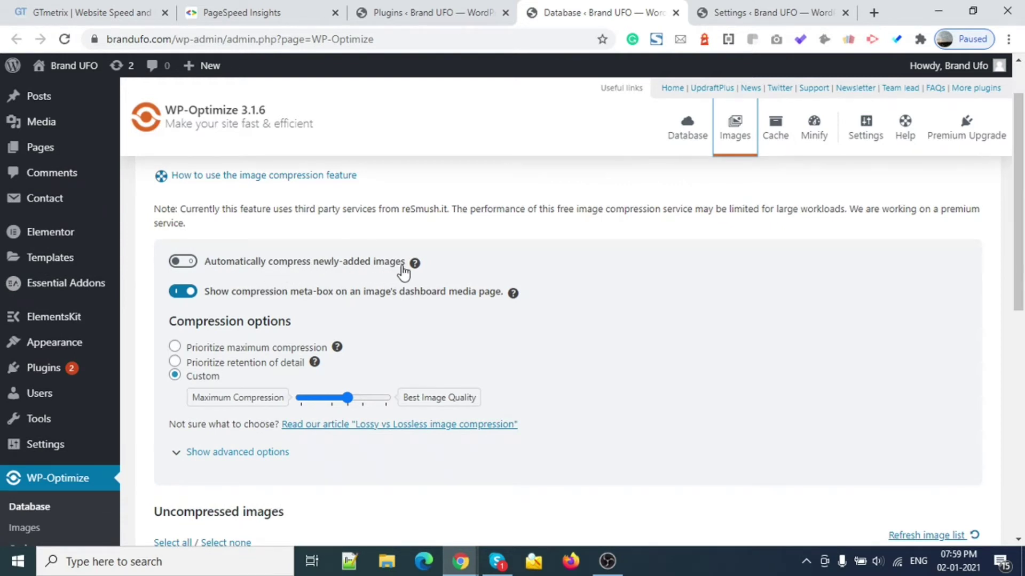
Step: Enable automatic compression of newly-added images and drag the custom level to Maximum Compression
{"action": "left_click", "coordinate": [177, 264]}
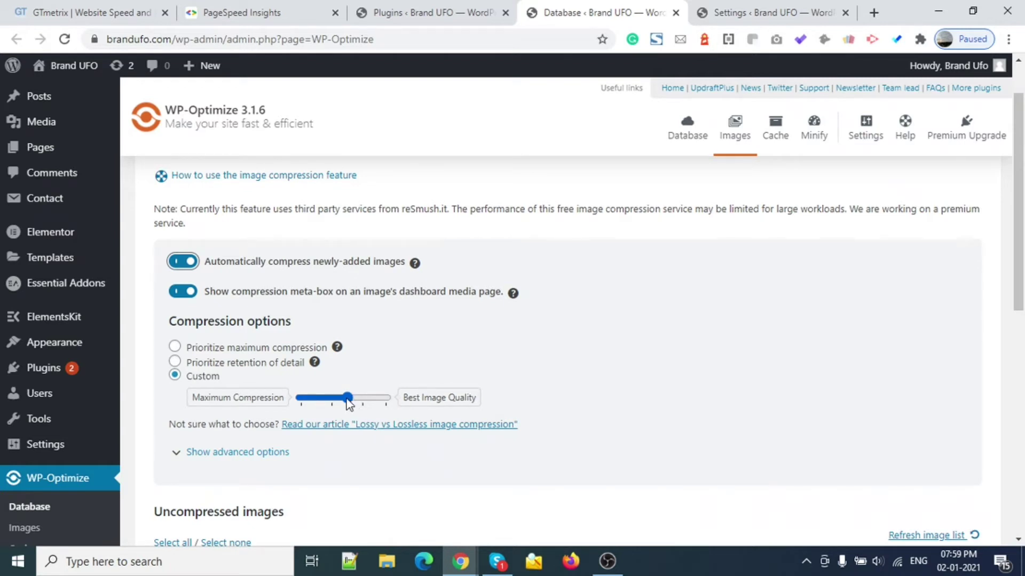
{"action": "left_click_drag", "start_coordinate": [346, 398], "coordinate": [302, 395]}
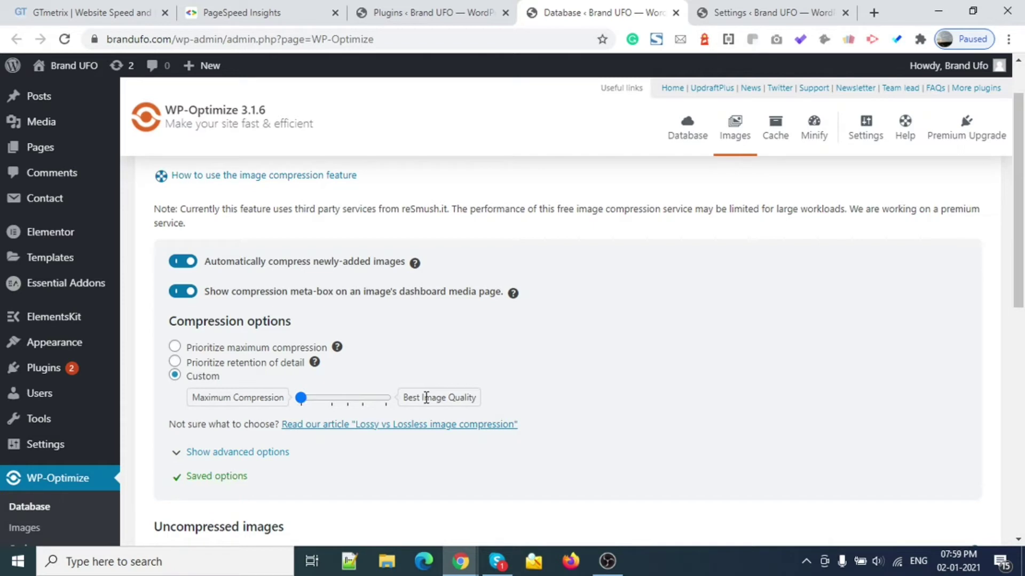
{"action": "scroll", "coordinate": [544, 410], "scroll_direction": "down", "scroll_amount": 5}
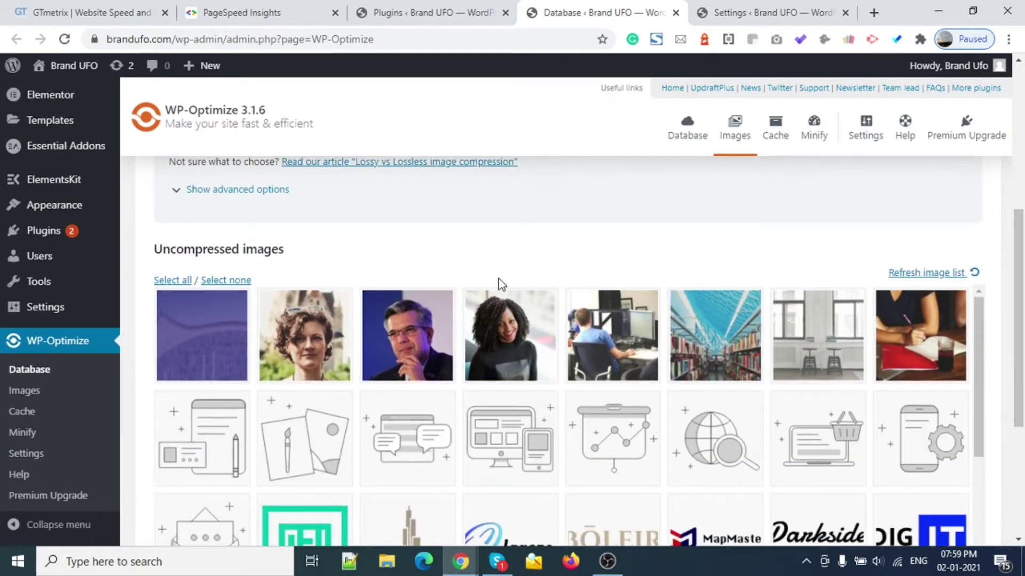
{"action": "scroll", "coordinate": [527, 202], "scroll_direction": "up", "scroll_amount": 2}
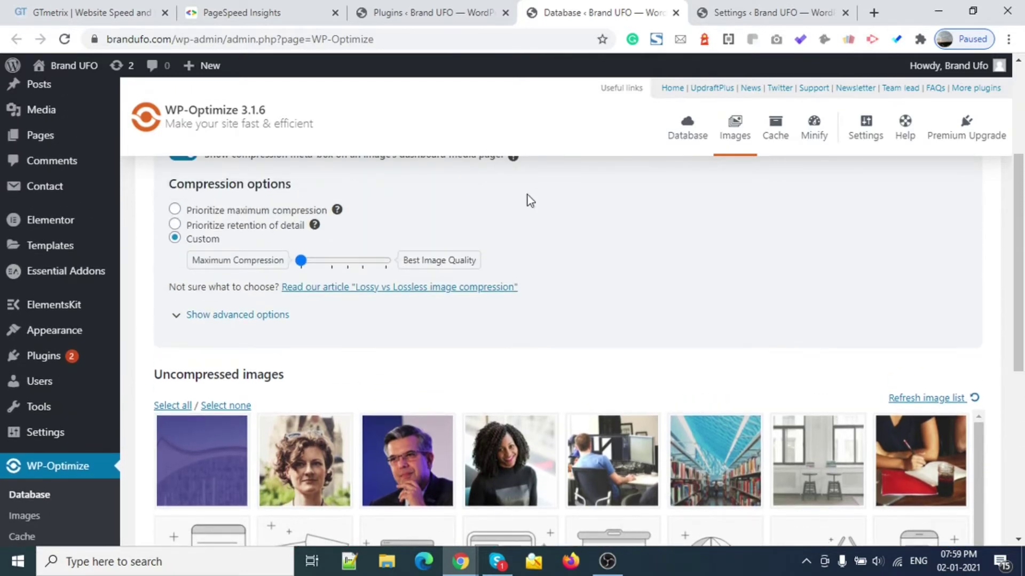
{"action": "scroll", "coordinate": [527, 201], "scroll_direction": "up", "scroll_amount": 1}
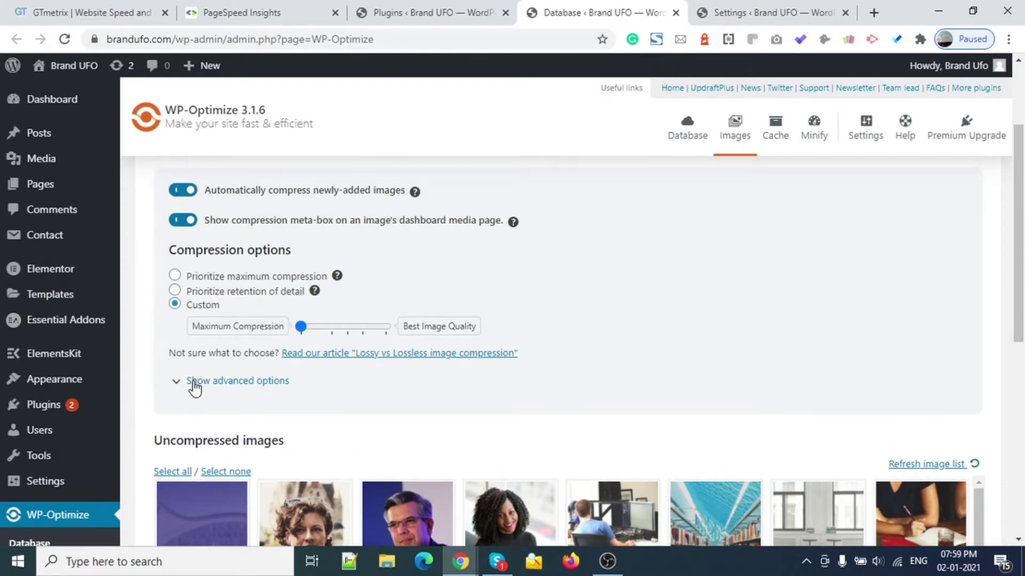
{"action": "left_click", "coordinate": [200, 383]}
{"action": "scroll", "coordinate": [487, 411], "scroll_direction": "down", "scroll_amount": 2}
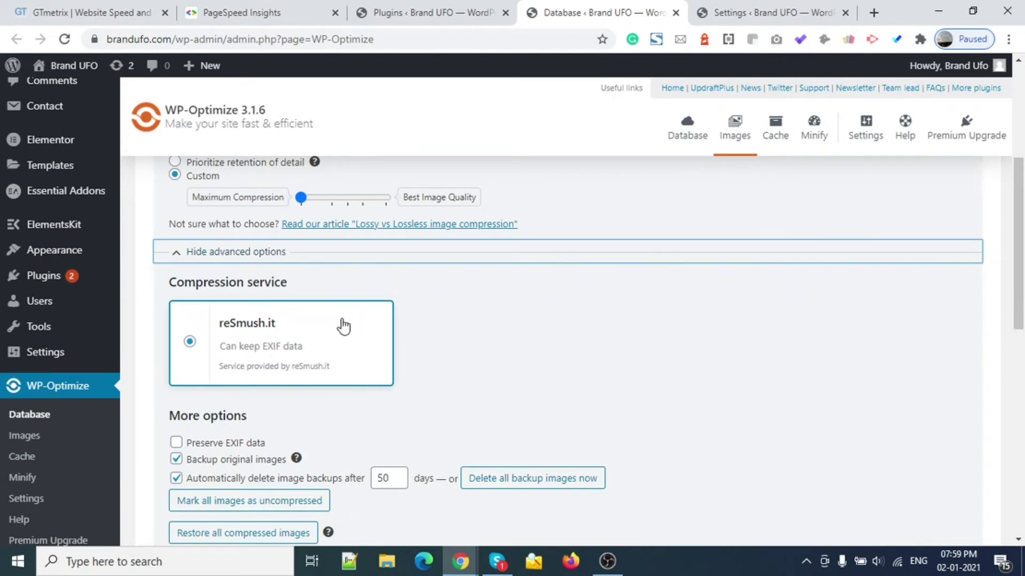
{"action": "scroll", "coordinate": [603, 331], "scroll_direction": "up", "scroll_amount": 1}
{"action": "scroll", "coordinate": [605, 333], "scroll_direction": "down", "scroll_amount": 7}
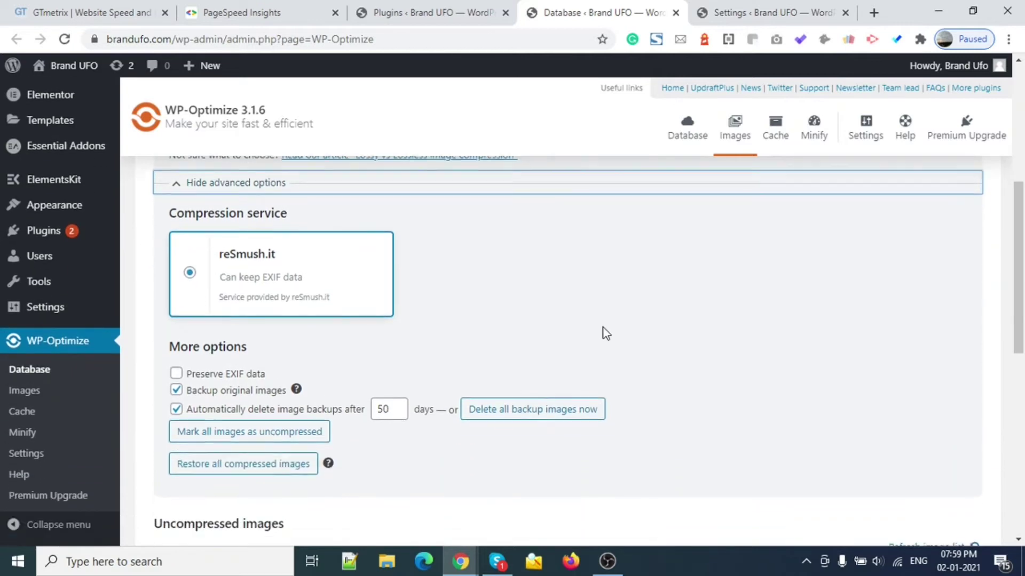
{"action": "scroll", "coordinate": [603, 334], "scroll_direction": "up", "scroll_amount": 2}
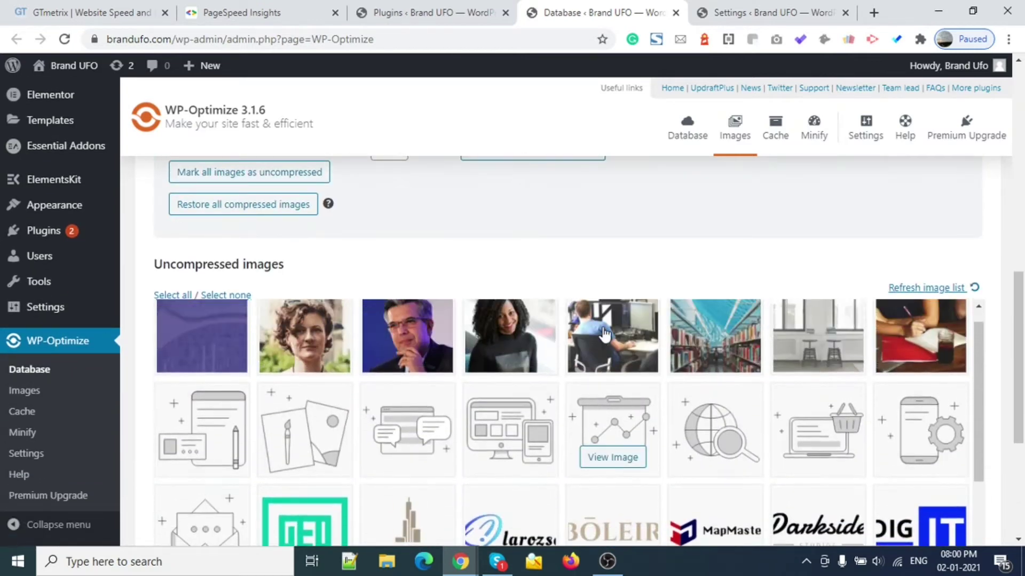
{"action": "scroll", "coordinate": [562, 230], "scroll_direction": "up", "scroll_amount": 7}
{"action": "scroll", "coordinate": [561, 229], "scroll_direction": "up", "scroll_amount": 3}
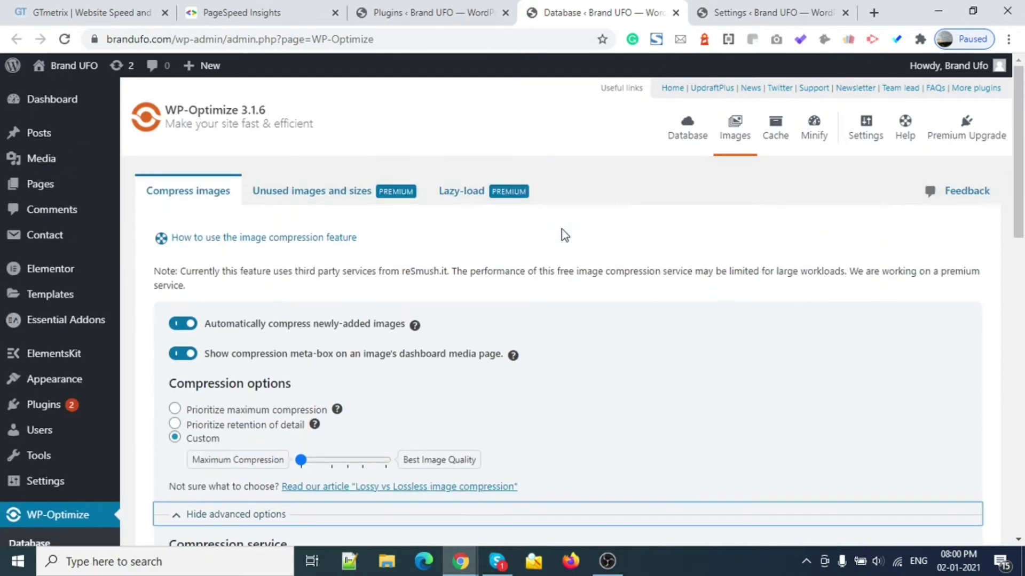
{"action": "scroll", "coordinate": [562, 229], "scroll_direction": "down", "scroll_amount": 2}
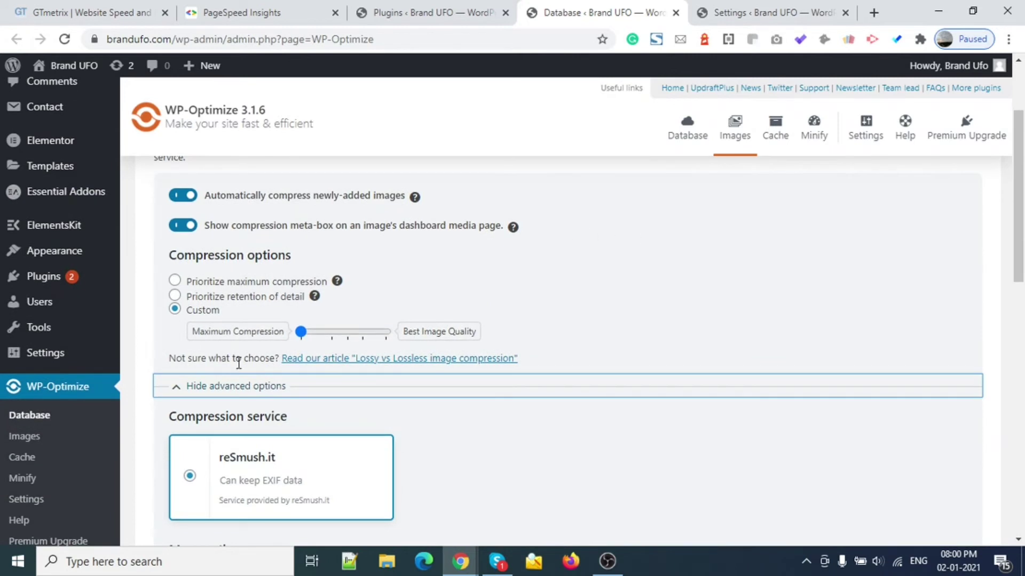
{"action": "left_click", "coordinate": [176, 387]}
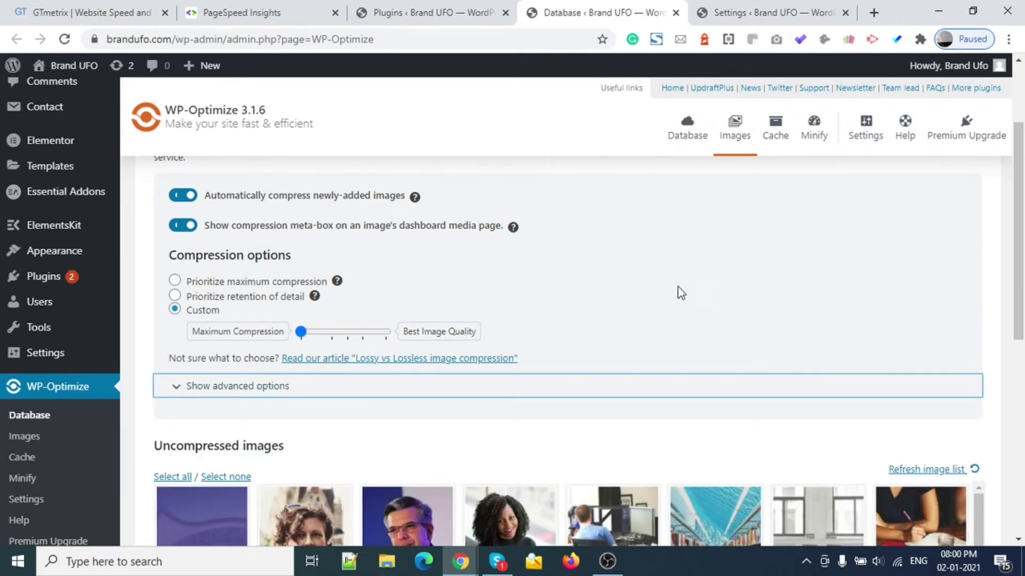
{"action": "scroll", "coordinate": [677, 288], "scroll_direction": "up", "scroll_amount": 3}
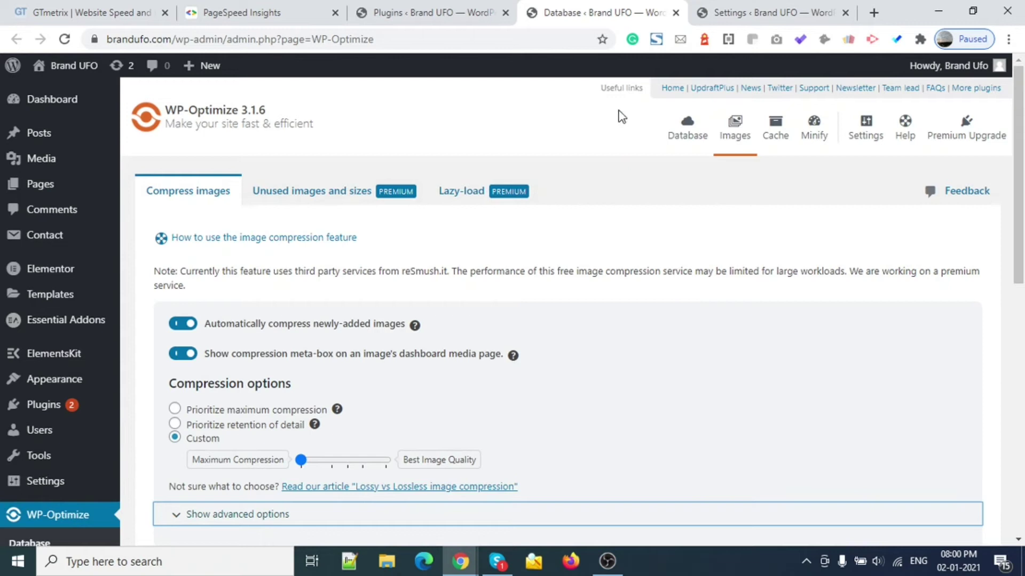
Step: Enable page caching in WP-Optimize Cache, with the cache at 0 bytes and 0 files
{"action": "left_click", "coordinate": [775, 136]}
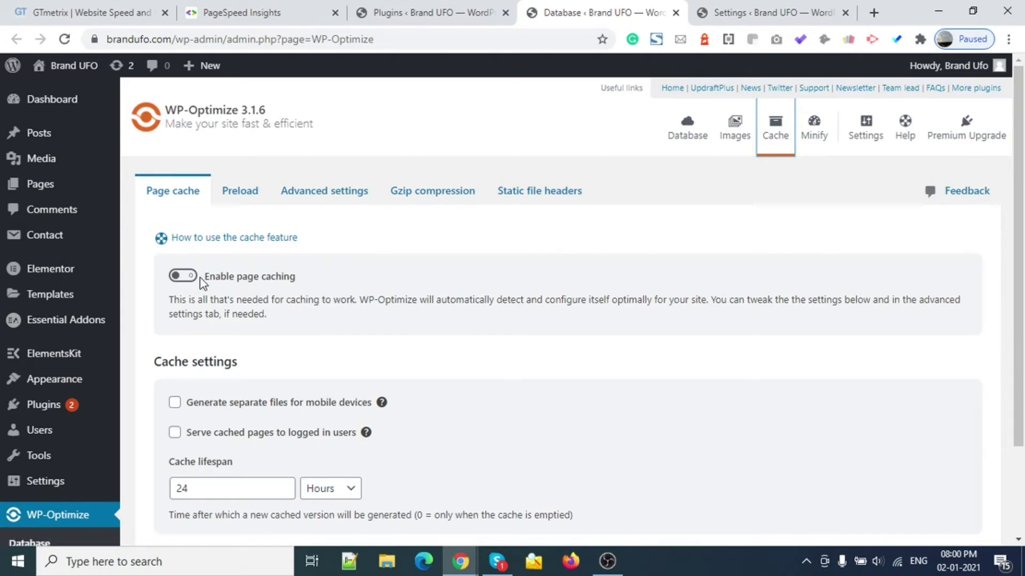
{"action": "left_click", "coordinate": [184, 277]}
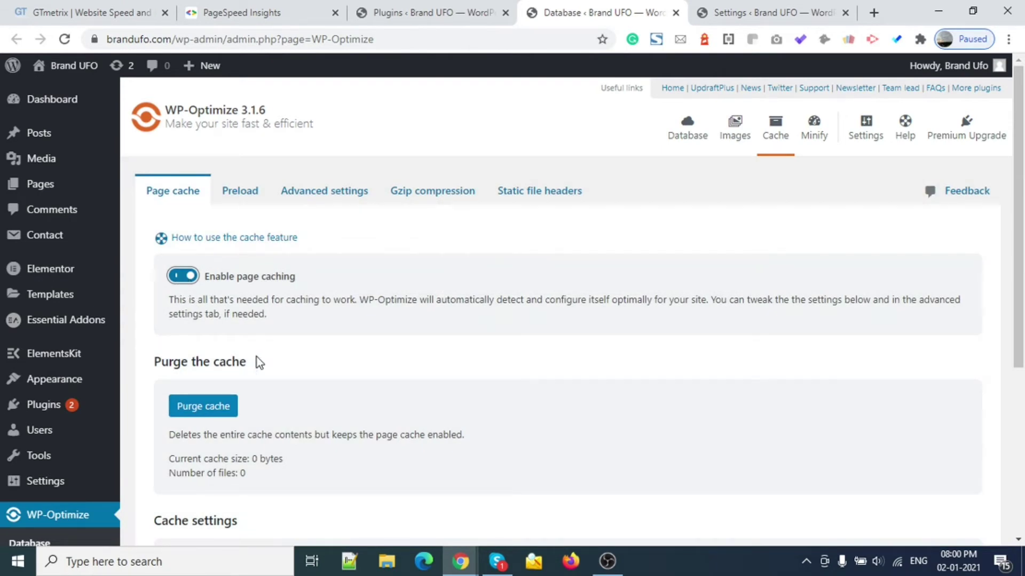
{"action": "scroll", "coordinate": [357, 357], "scroll_direction": "down", "scroll_amount": 5}
{"action": "scroll", "coordinate": [357, 361], "scroll_direction": "down", "scroll_amount": 1}
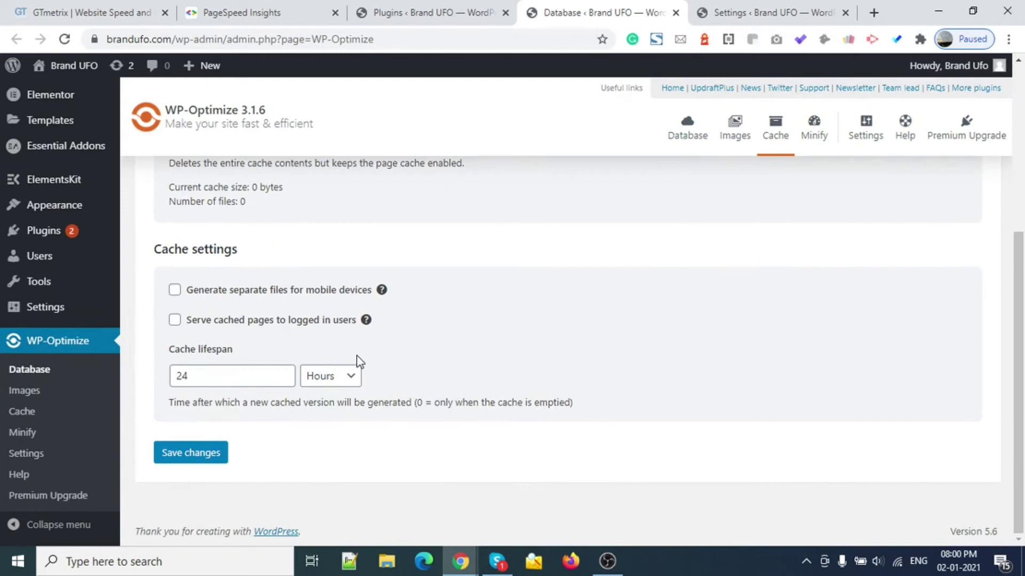
{"action": "scroll", "coordinate": [357, 357], "scroll_direction": "up", "scroll_amount": 6}
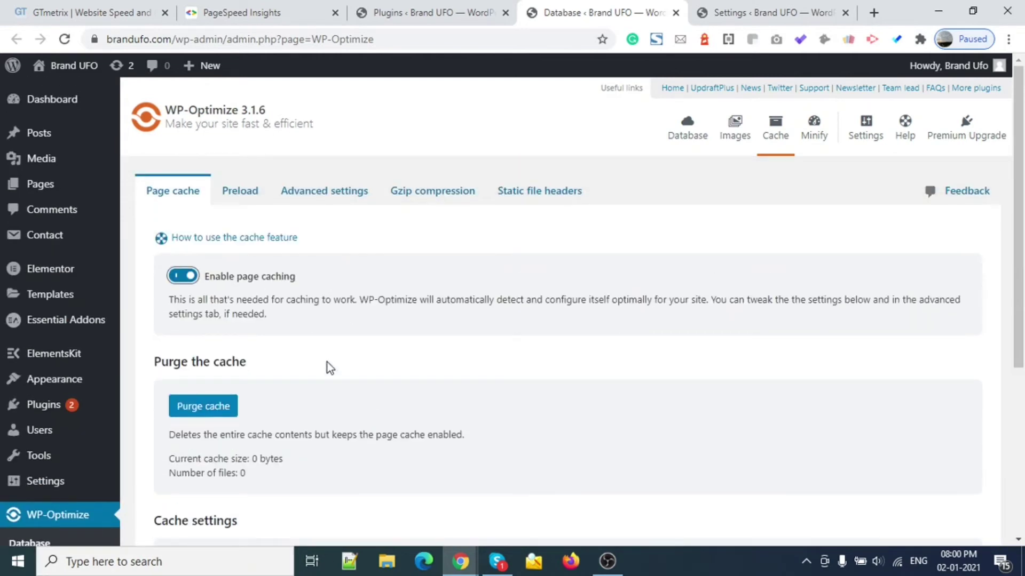
Step: Review preloading, exclusions, Gzip and static-file header status, then return to the 24-hour page cache settings
{"action": "left_click", "coordinate": [241, 192]}
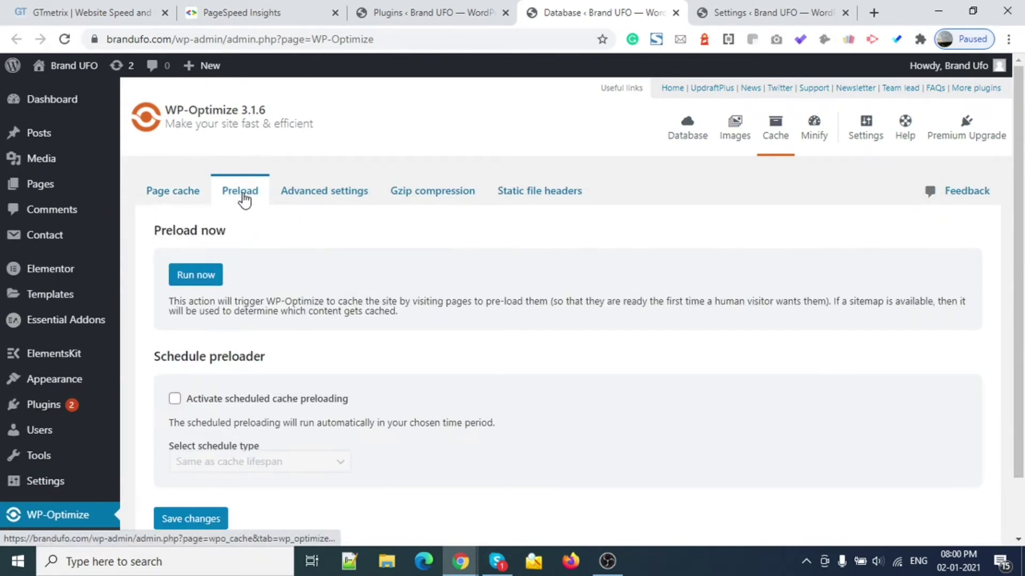
{"action": "scroll", "coordinate": [245, 263], "scroll_direction": "down", "scroll_amount": 1}
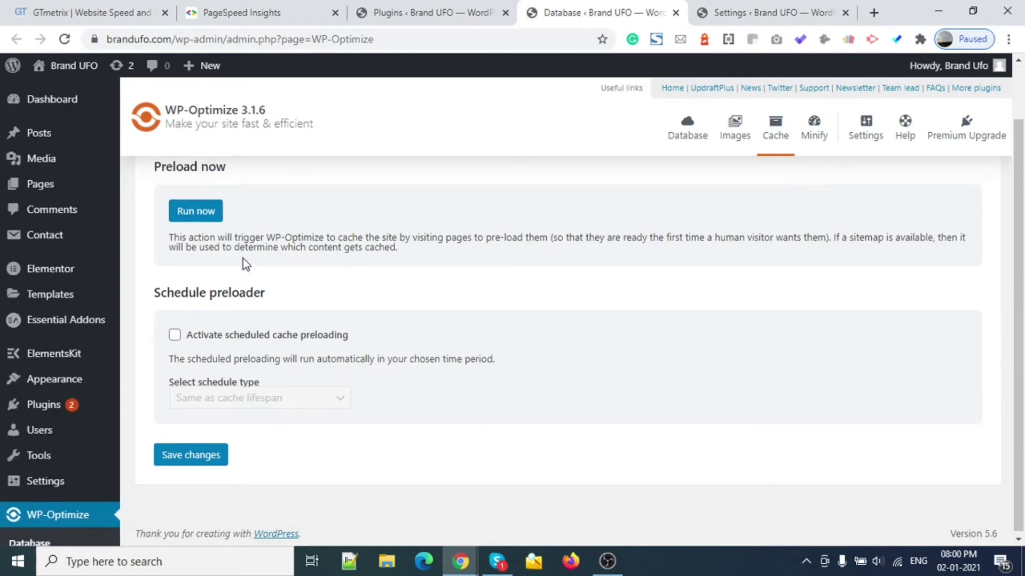
{"action": "scroll", "coordinate": [245, 264], "scroll_direction": "up", "scroll_amount": 1}
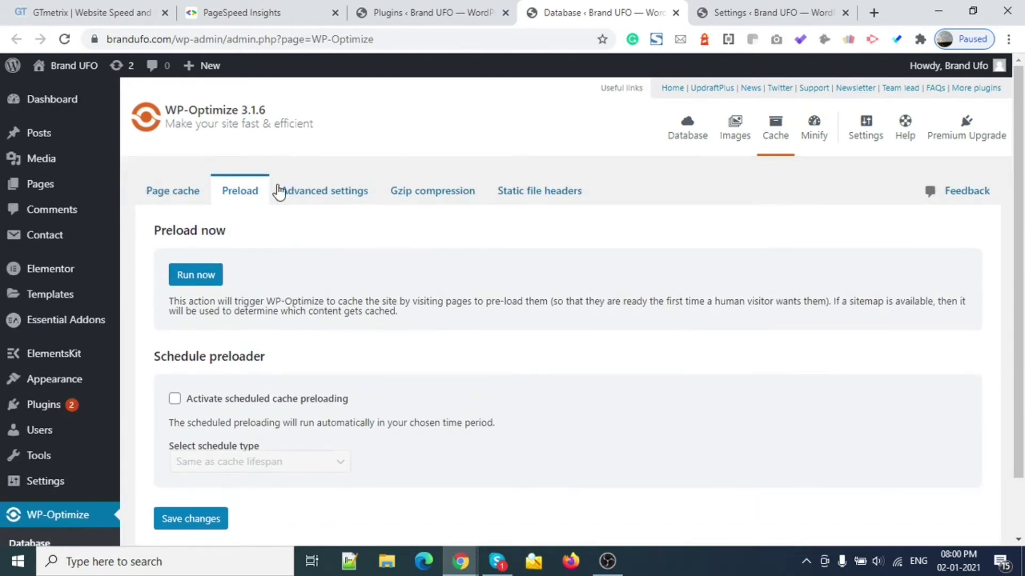
{"action": "left_click", "coordinate": [324, 193]}
{"action": "scroll", "coordinate": [300, 273], "scroll_direction": "down", "scroll_amount": 3}
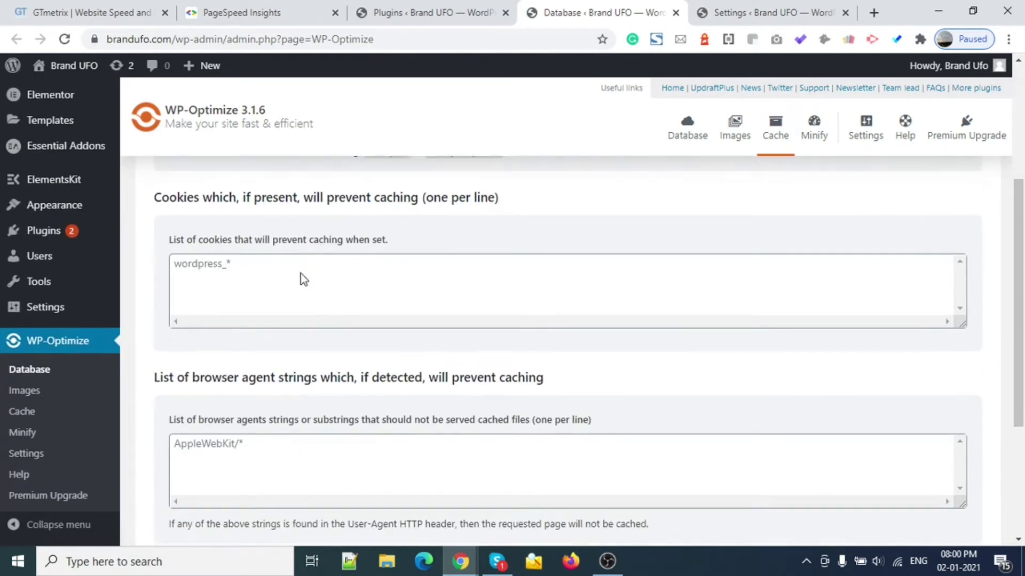
{"action": "scroll", "coordinate": [301, 273], "scroll_direction": "up", "scroll_amount": 3}
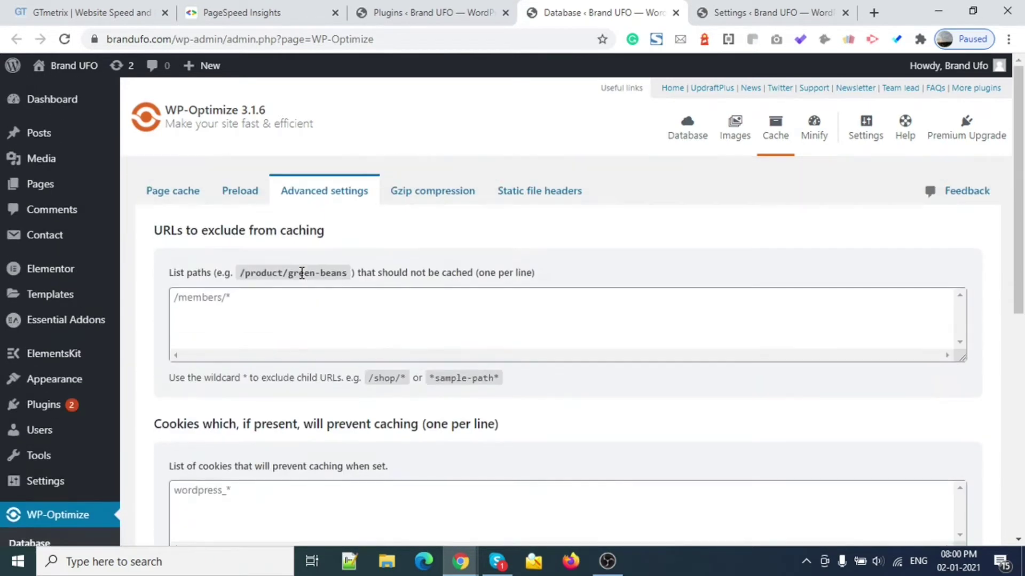
{"action": "left_click", "coordinate": [436, 190]}
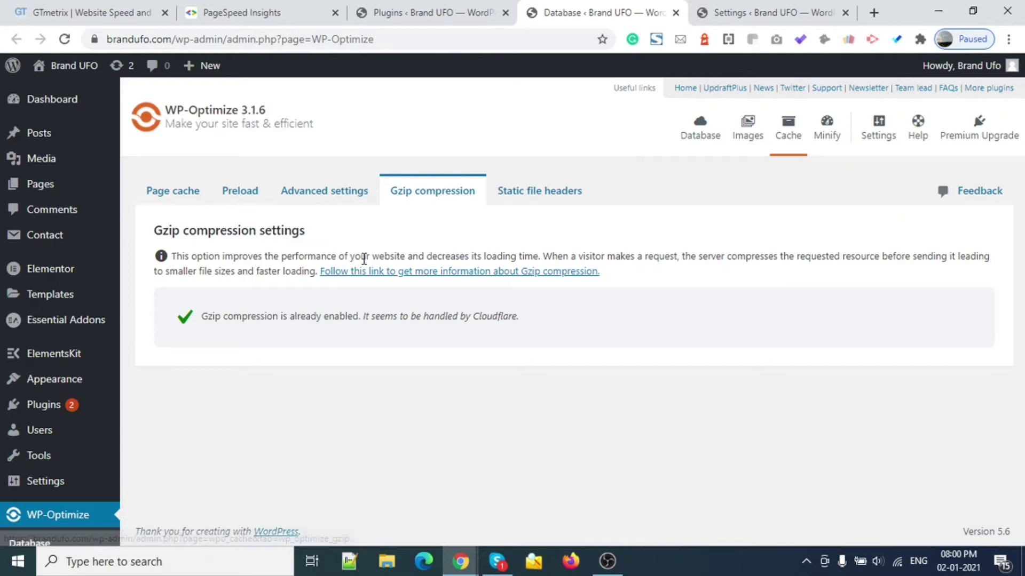
{"action": "left_click", "coordinate": [528, 192]}
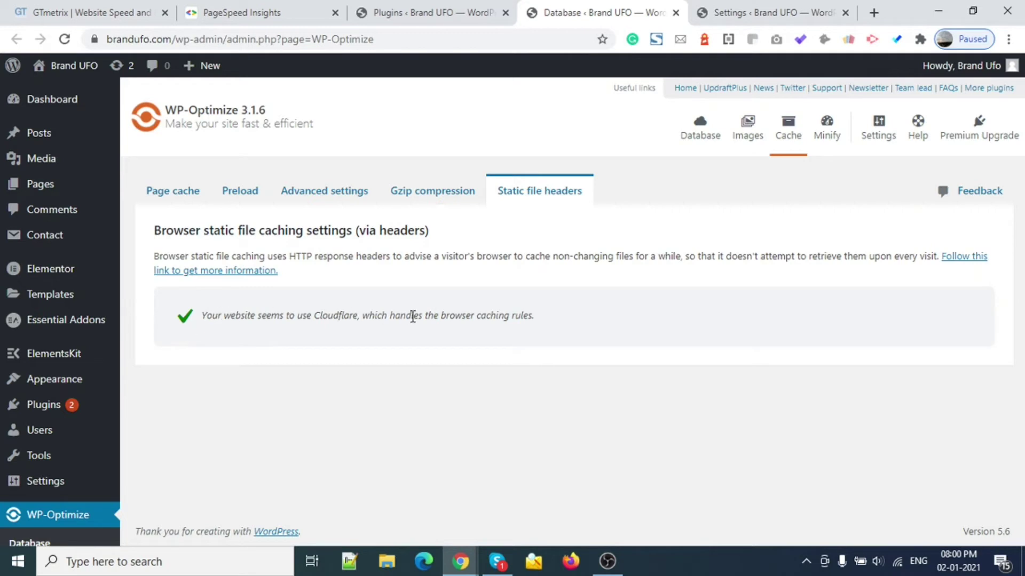
{"action": "left_click", "coordinate": [325, 193]}
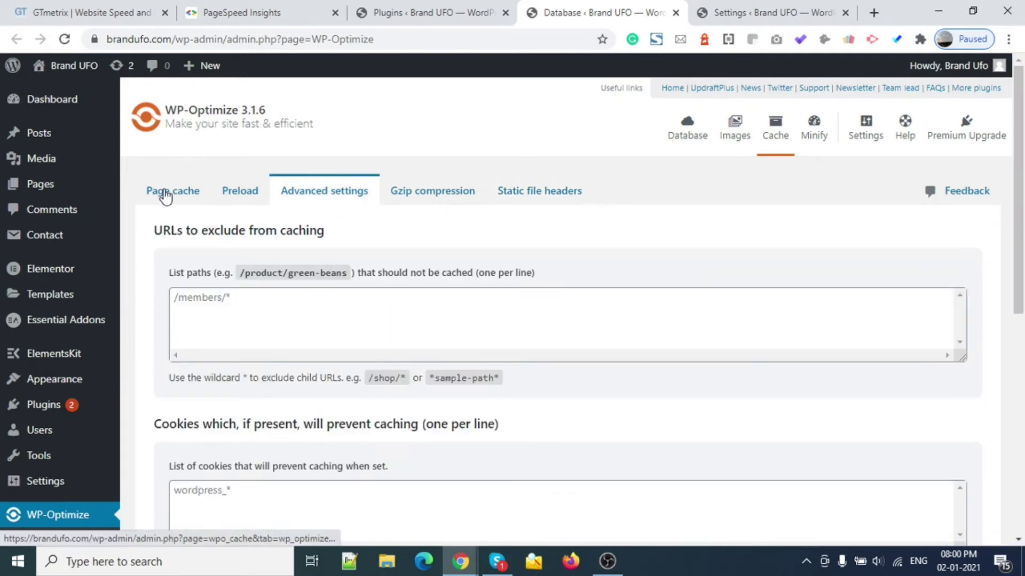
{"action": "left_click", "coordinate": [166, 194]}
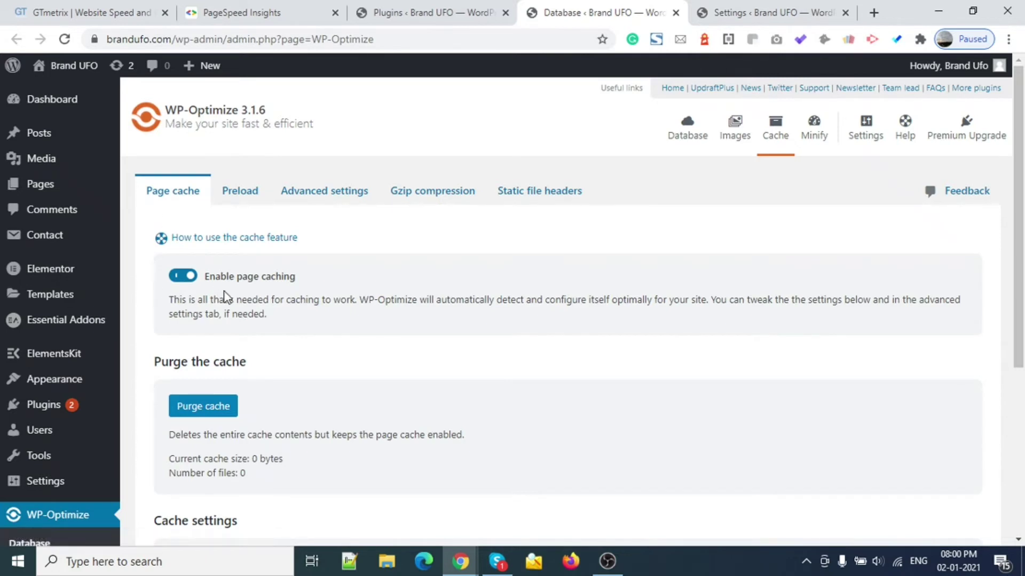
{"action": "scroll", "coordinate": [226, 296], "scroll_direction": "down", "scroll_amount": 5}
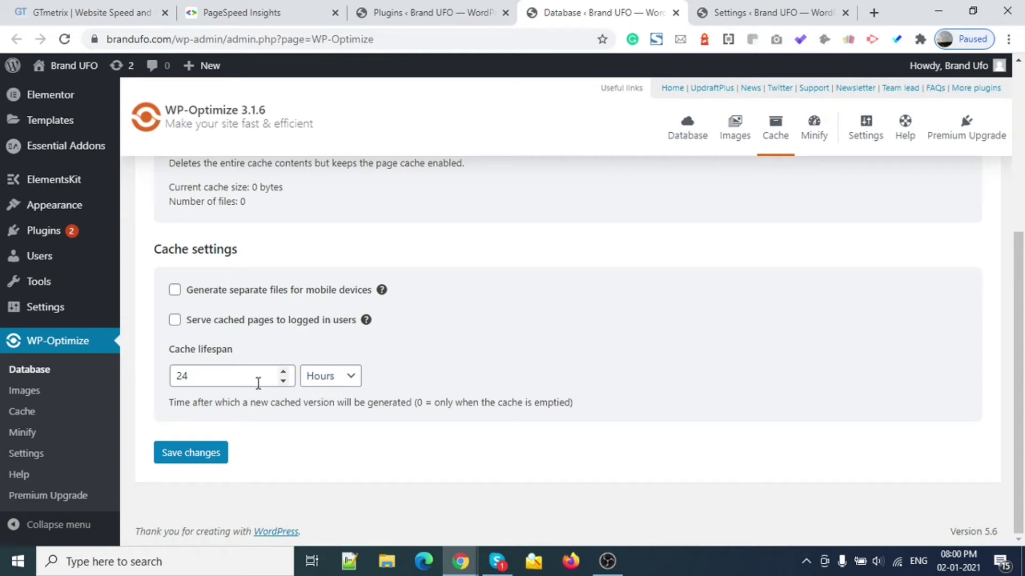
Step: Enable WP-Optimize Minify so HTML, JavaScript and CSS files are processed
{"action": "left_click", "coordinate": [815, 136]}
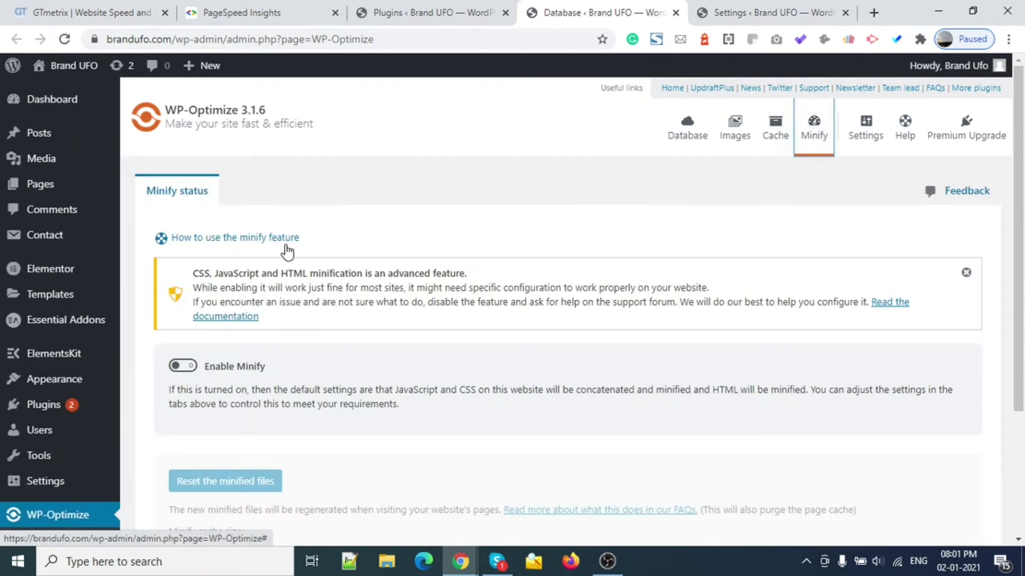
{"action": "scroll", "coordinate": [287, 251], "scroll_direction": "down", "scroll_amount": 3}
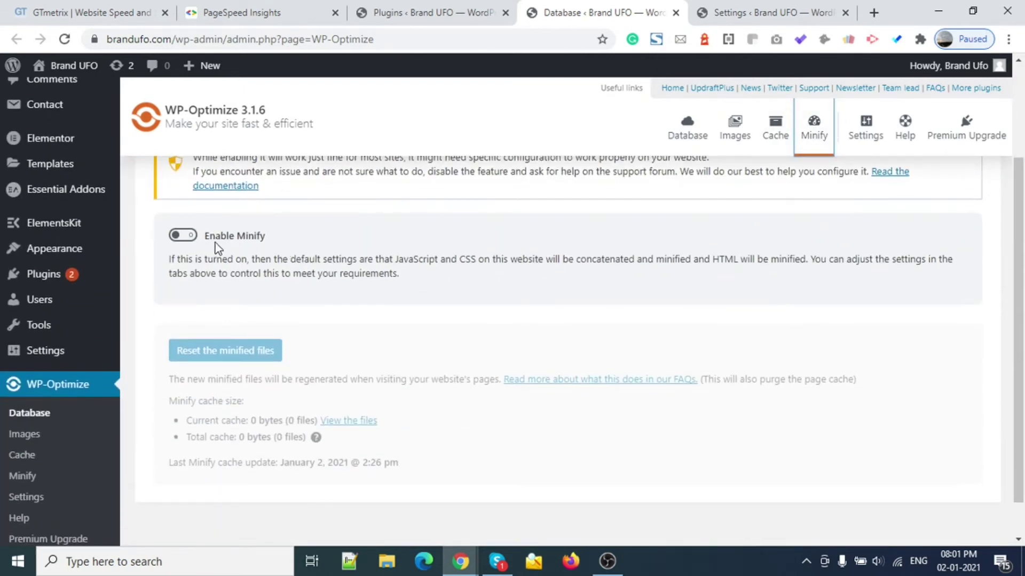
{"action": "scroll", "coordinate": [246, 251], "scroll_direction": "up", "scroll_amount": 3}
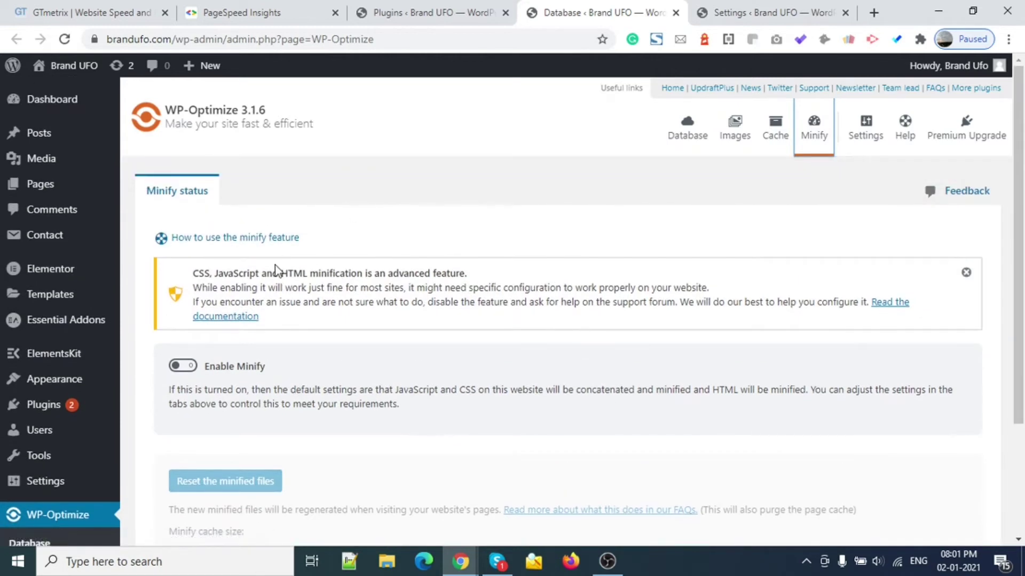
{"action": "left_click", "coordinate": [185, 367]}
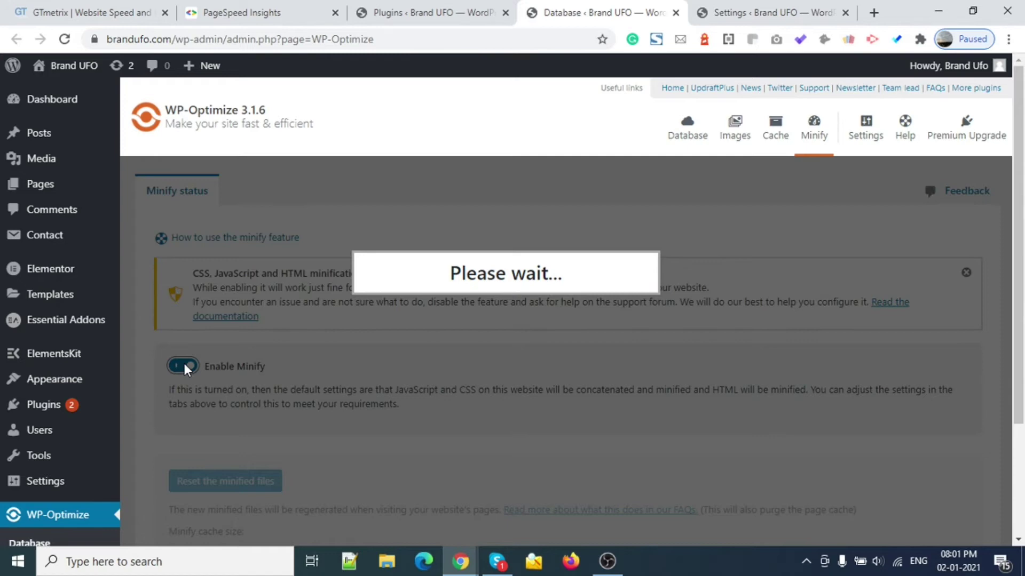
{"action": "scroll", "coordinate": [305, 379], "scroll_direction": "down", "scroll_amount": 3}
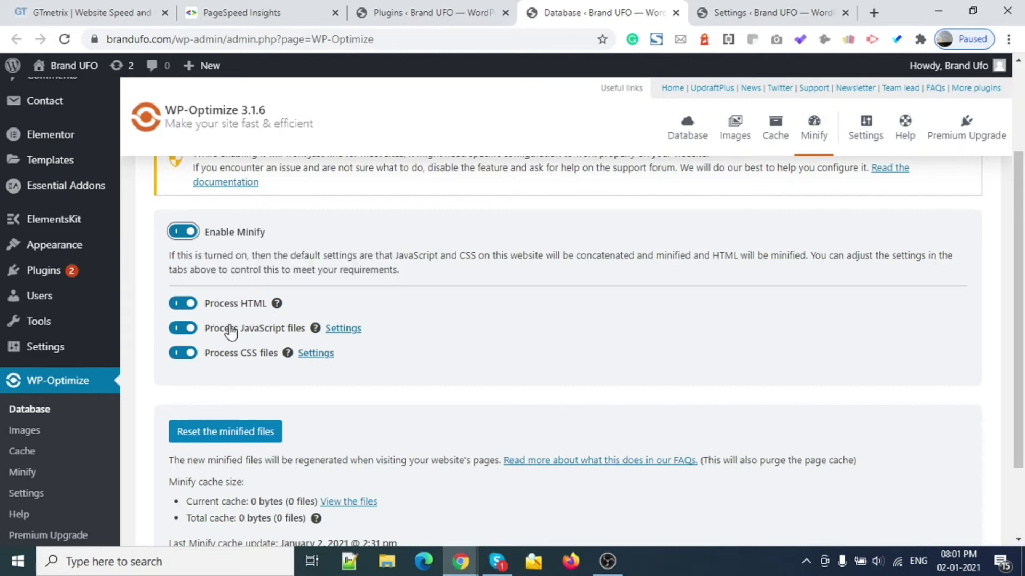
{"action": "scroll", "coordinate": [314, 363], "scroll_direction": "down", "scroll_amount": 2}
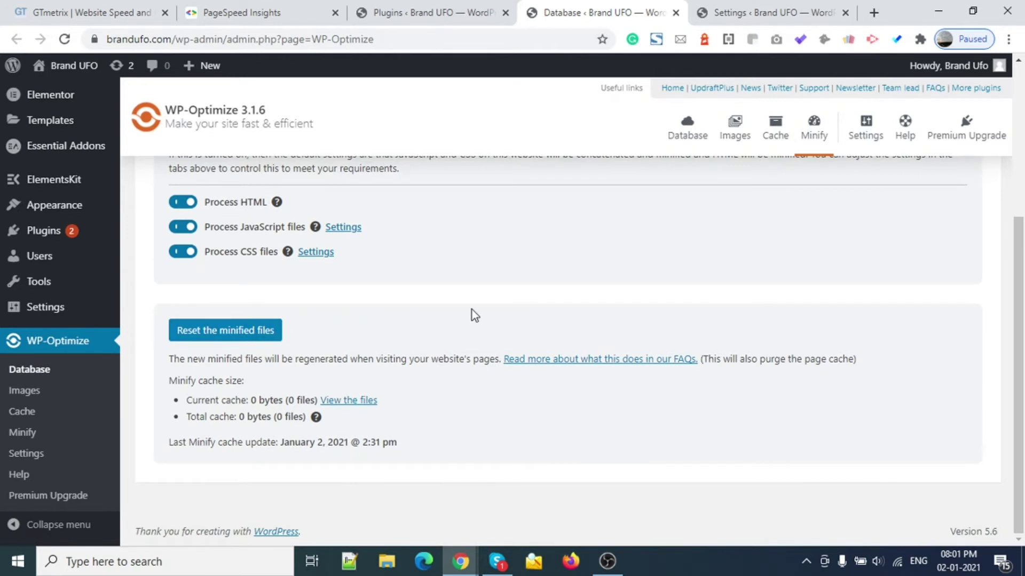
{"action": "scroll", "coordinate": [472, 315], "scroll_direction": "up", "scroll_amount": 5}
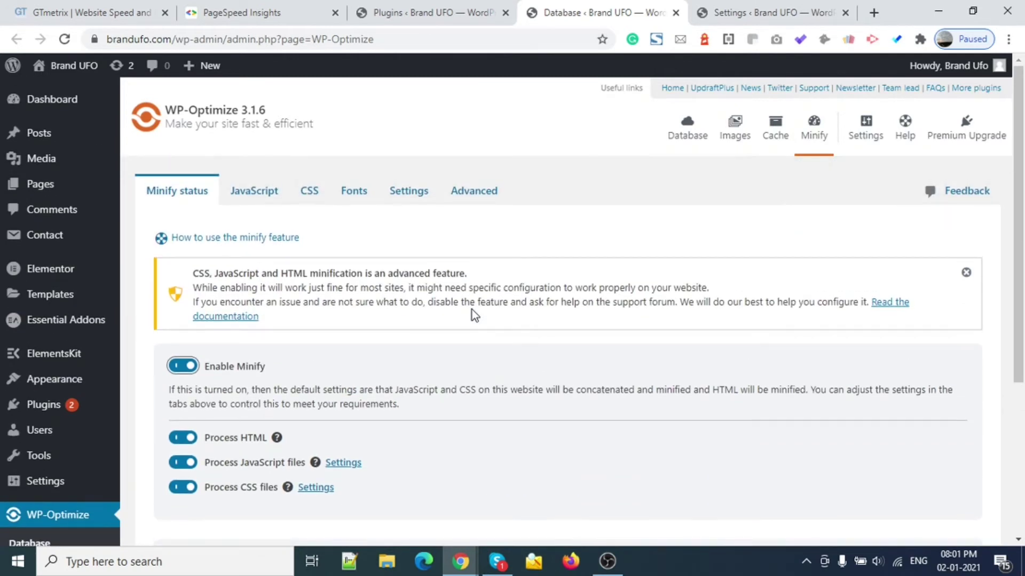
Step: Review the JavaScript, CSS, Fonts, Settings and Advanced minify pages, then return to Minify status
{"action": "left_click", "coordinate": [253, 190]}
{"action": "left_click", "coordinate": [313, 193]}
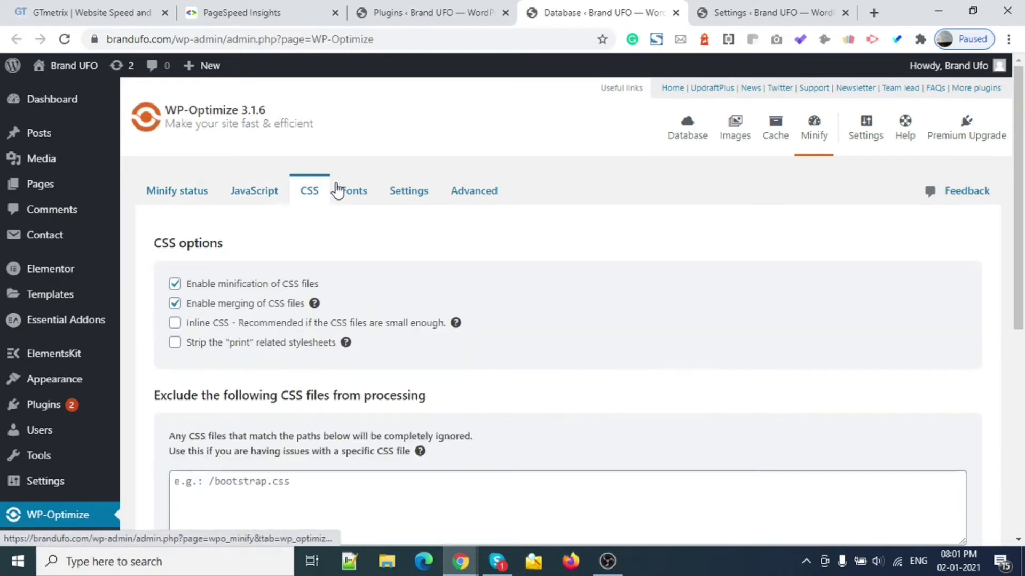
{"action": "left_click", "coordinate": [353, 190]}
{"action": "left_click", "coordinate": [407, 192]}
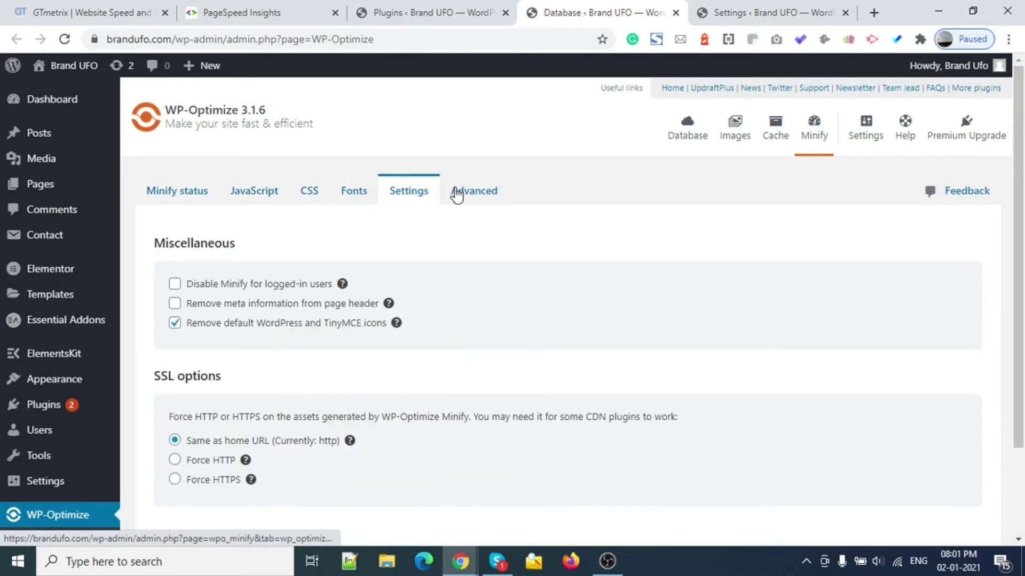
{"action": "left_click", "coordinate": [477, 194]}
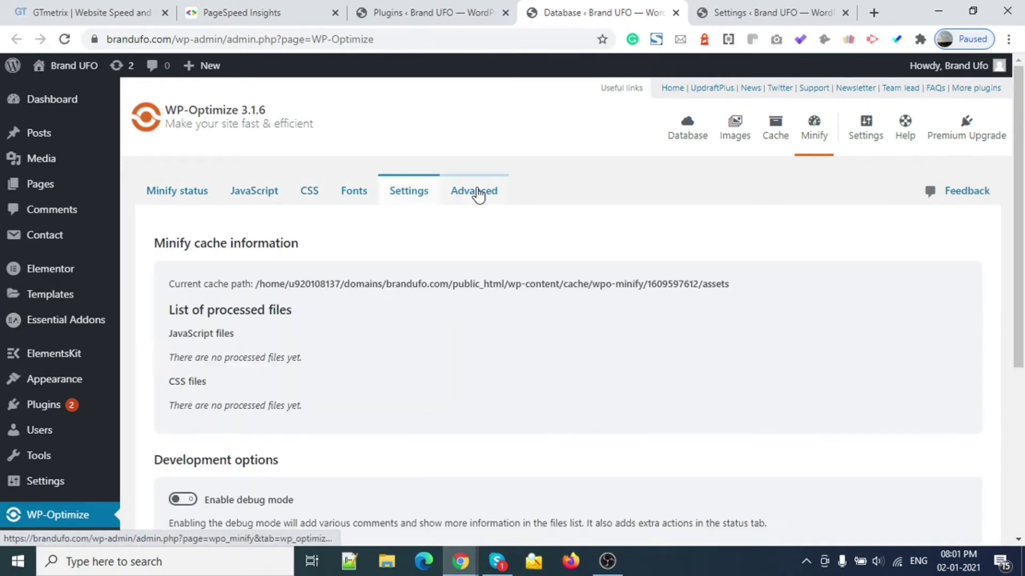
{"action": "left_click", "coordinate": [193, 198]}
{"action": "scroll", "coordinate": [316, 309], "scroll_direction": "down", "scroll_amount": 4}
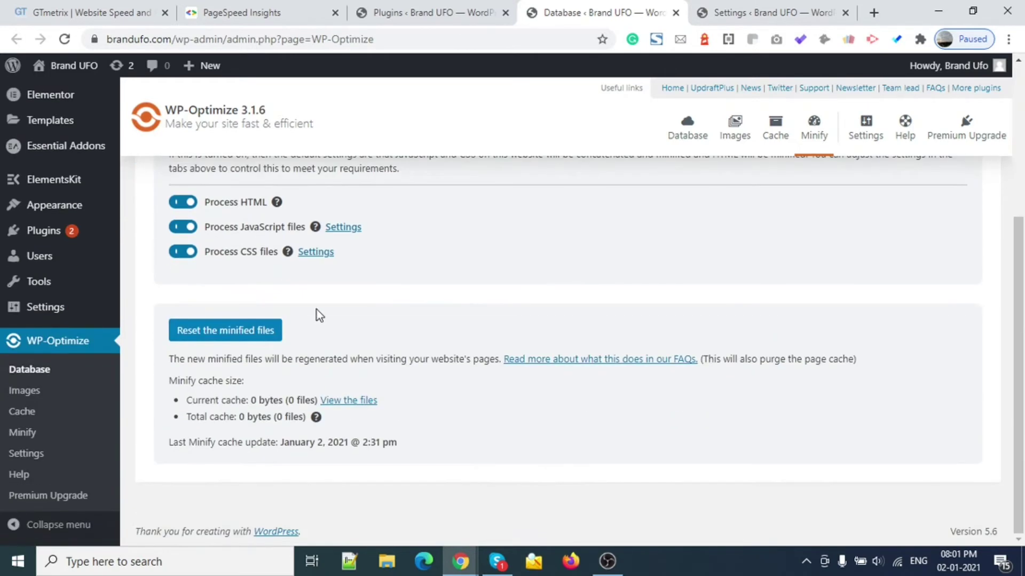
{"action": "scroll", "coordinate": [316, 309], "scroll_direction": "up", "scroll_amount": 4}
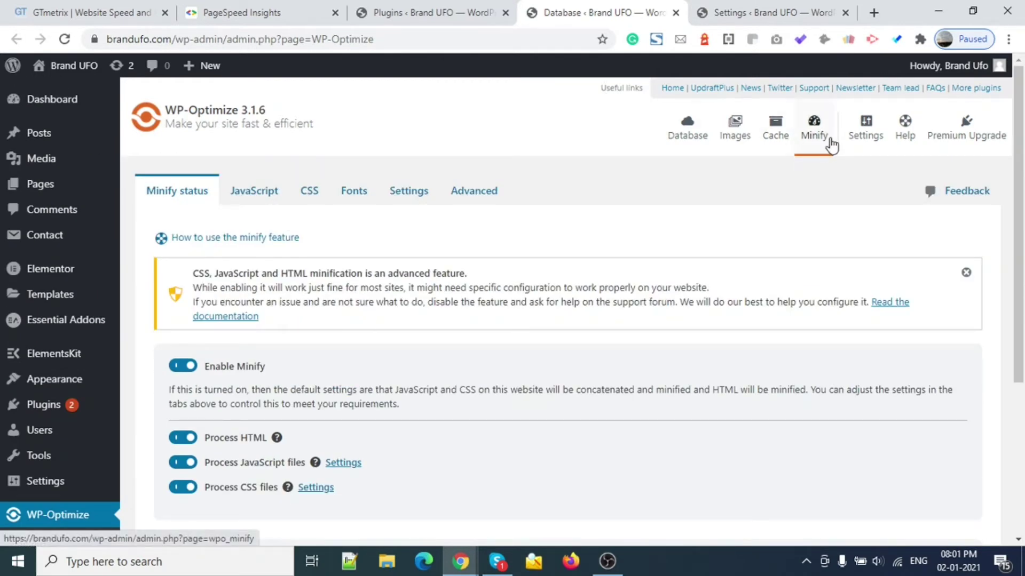
Step: Save the WP-Optimize page cache settings
{"action": "left_click", "coordinate": [779, 136]}
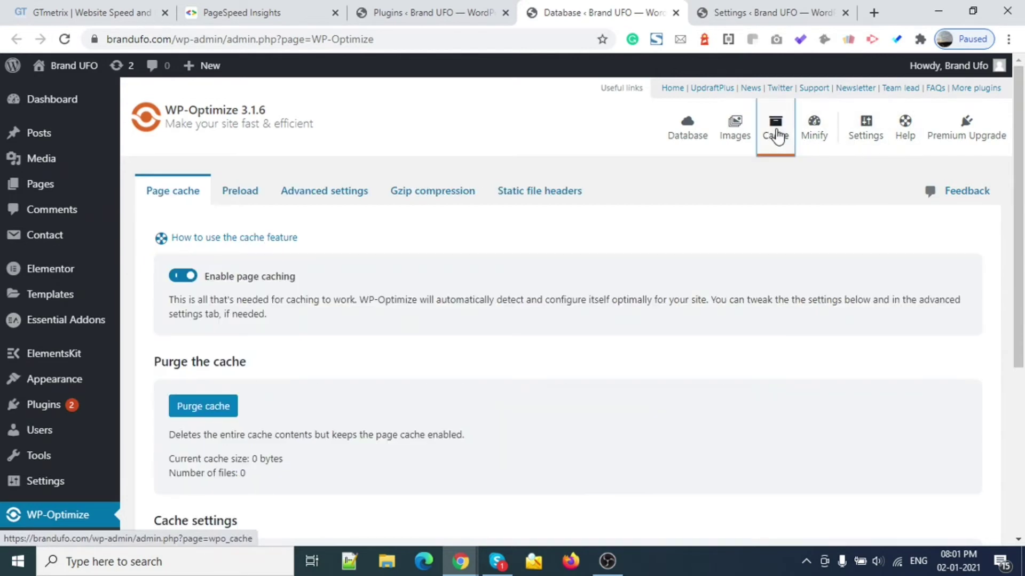
{"action": "scroll", "coordinate": [212, 392], "scroll_direction": "down", "scroll_amount": 5}
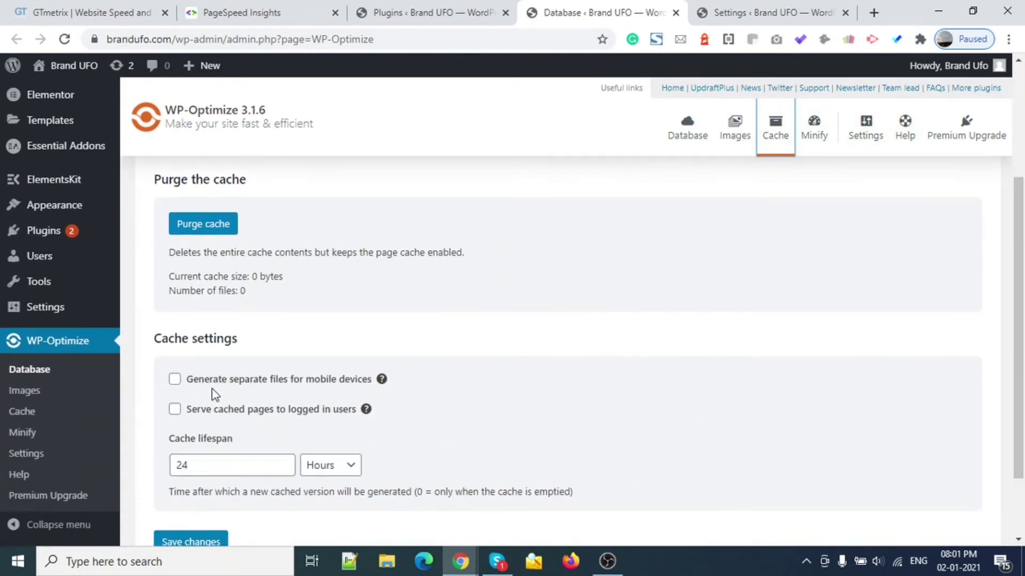
{"action": "scroll", "coordinate": [212, 395], "scroll_direction": "up", "scroll_amount": 2}
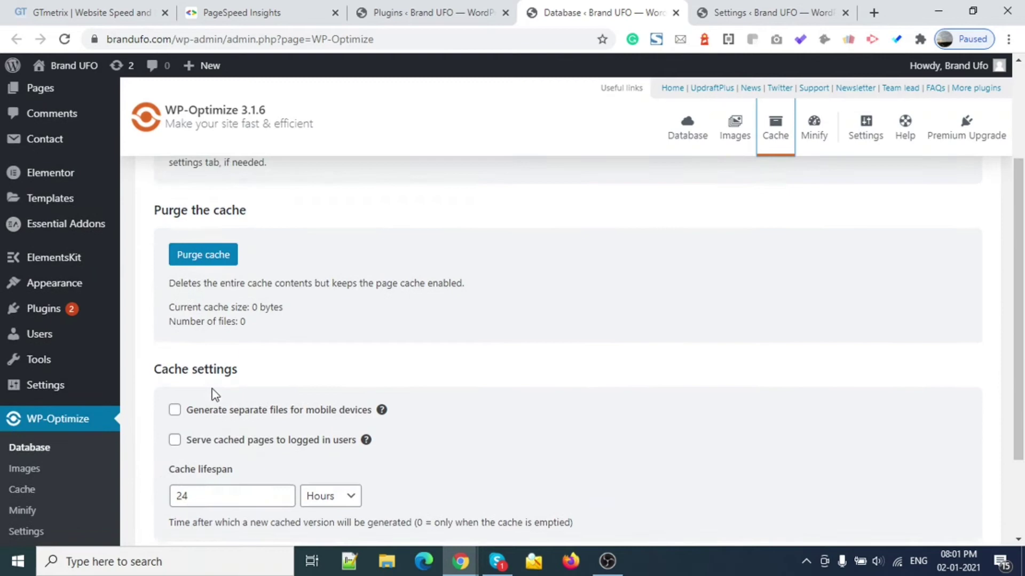
{"action": "scroll", "coordinate": [187, 470], "scroll_direction": "down", "scroll_amount": 2}
{"action": "left_click", "coordinate": [186, 472]}
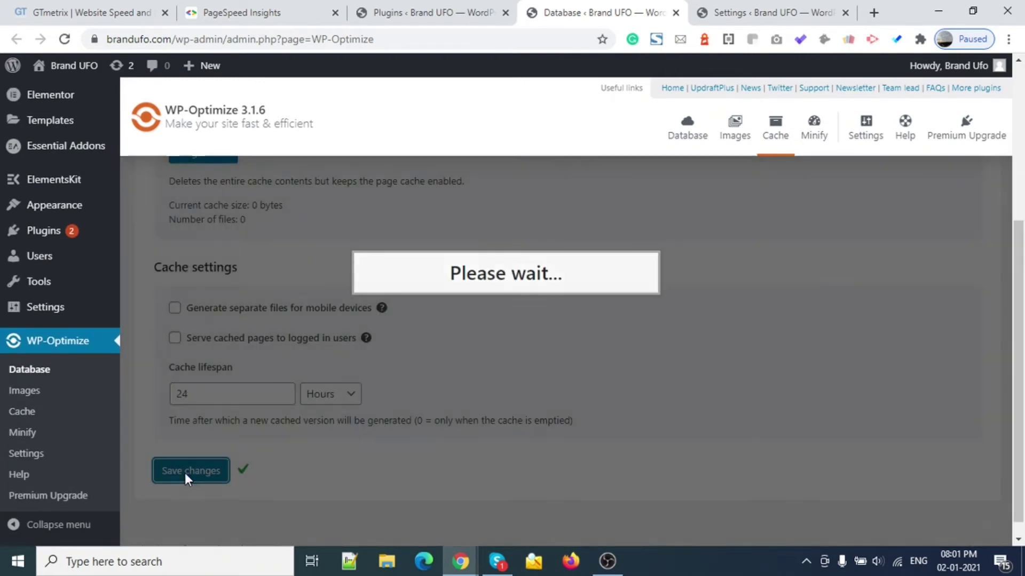
Step: Purge the entire page cache, then bring the image compression settings back up
{"action": "scroll", "coordinate": [235, 374], "scroll_direction": "up", "scroll_amount": 1}
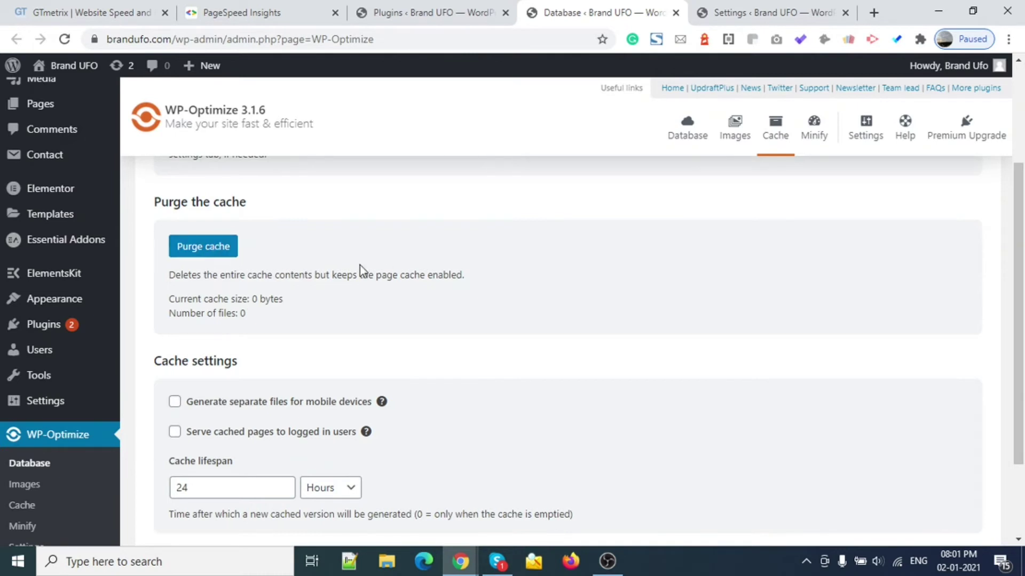
{"action": "left_click", "coordinate": [216, 252]}
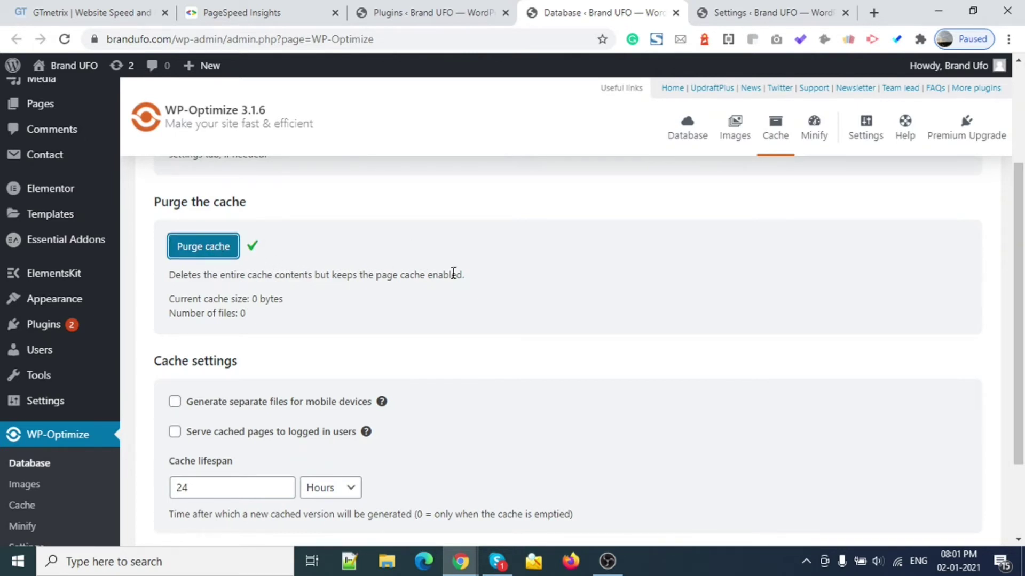
{"action": "scroll", "coordinate": [495, 238], "scroll_direction": "up", "scroll_amount": 3}
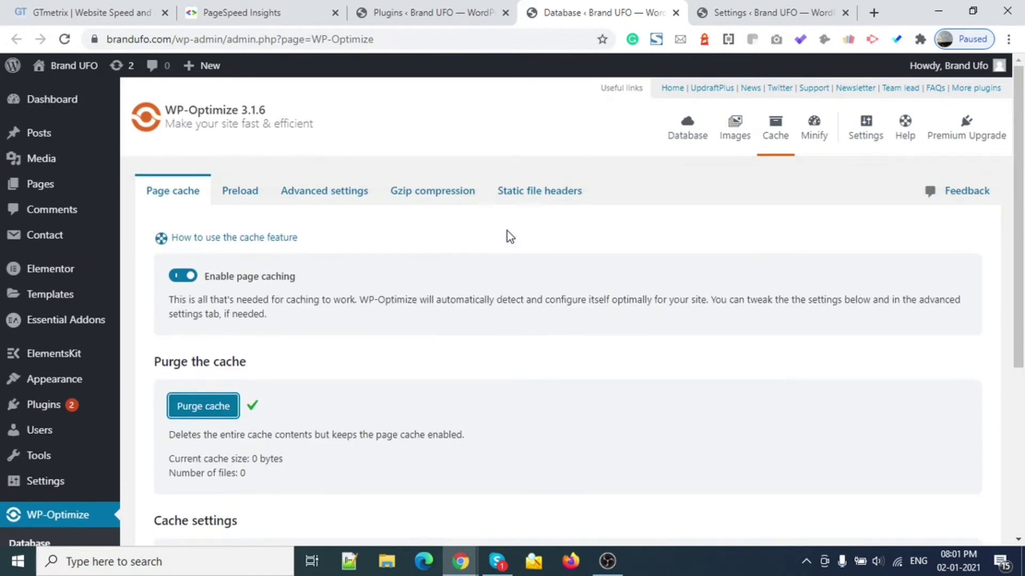
{"action": "left_click", "coordinate": [734, 133]}
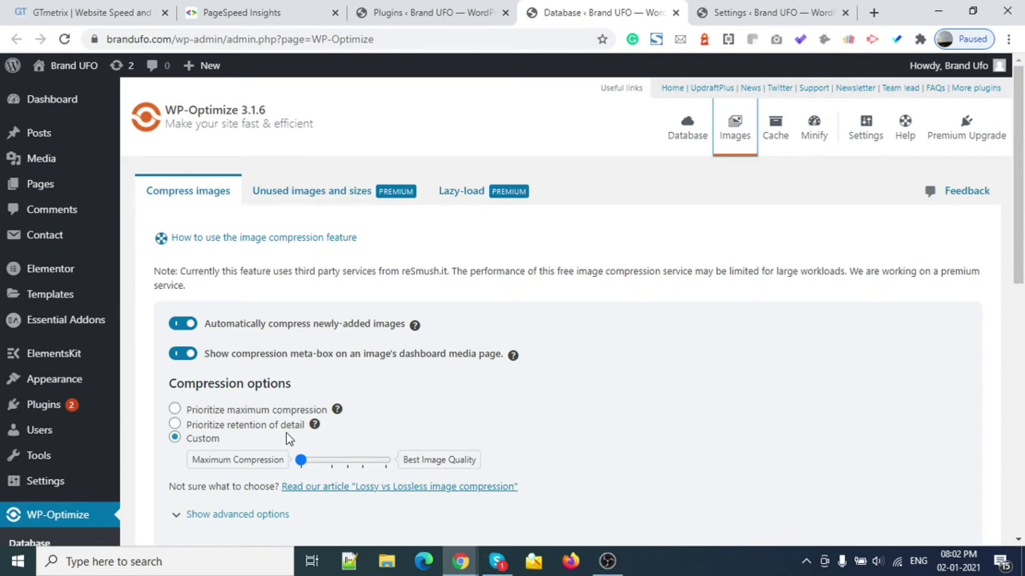
Step: Scroll back up the Images tab and return to WP-Optimize's Database list showing 52 revisions deleted
{"action": "scroll", "coordinate": [313, 412], "scroll_direction": "down", "scroll_amount": 10}
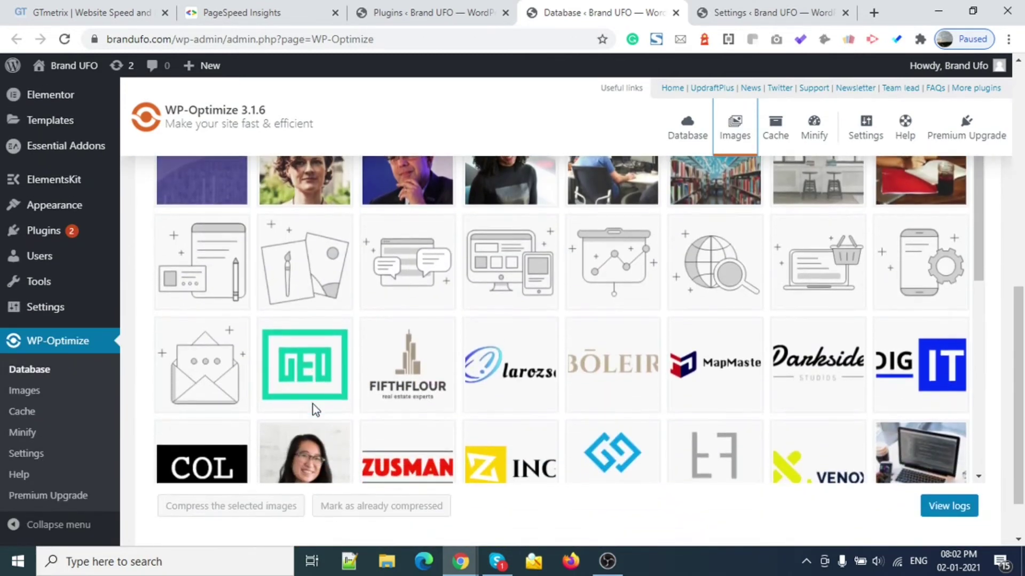
{"action": "scroll", "coordinate": [313, 405], "scroll_direction": "up", "scroll_amount": 8}
{"action": "scroll", "coordinate": [313, 410], "scroll_direction": "down", "scroll_amount": 8}
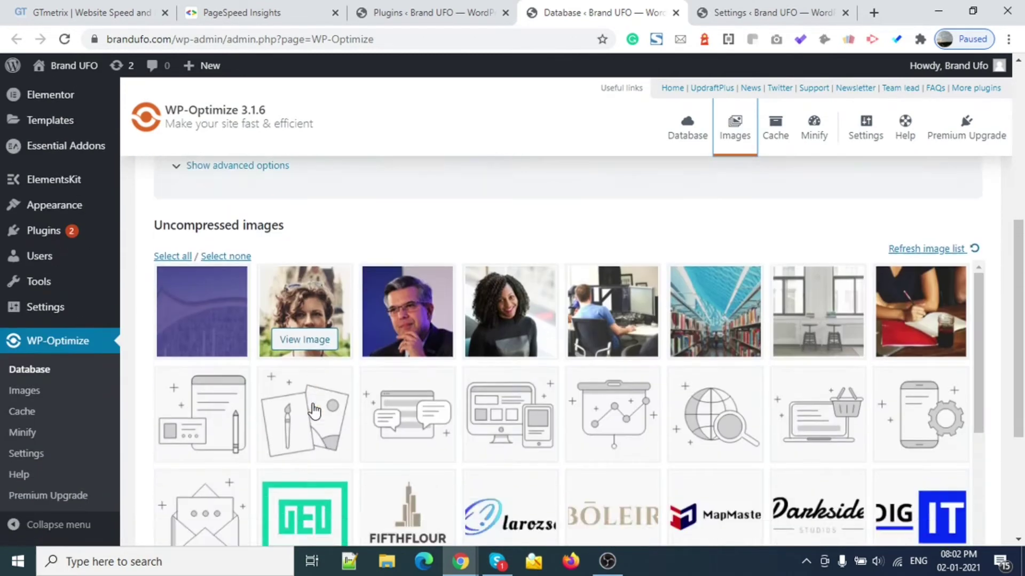
{"action": "scroll", "coordinate": [314, 410], "scroll_direction": "up", "scroll_amount": 2}
{"action": "scroll", "coordinate": [314, 411], "scroll_direction": "up", "scroll_amount": 1}
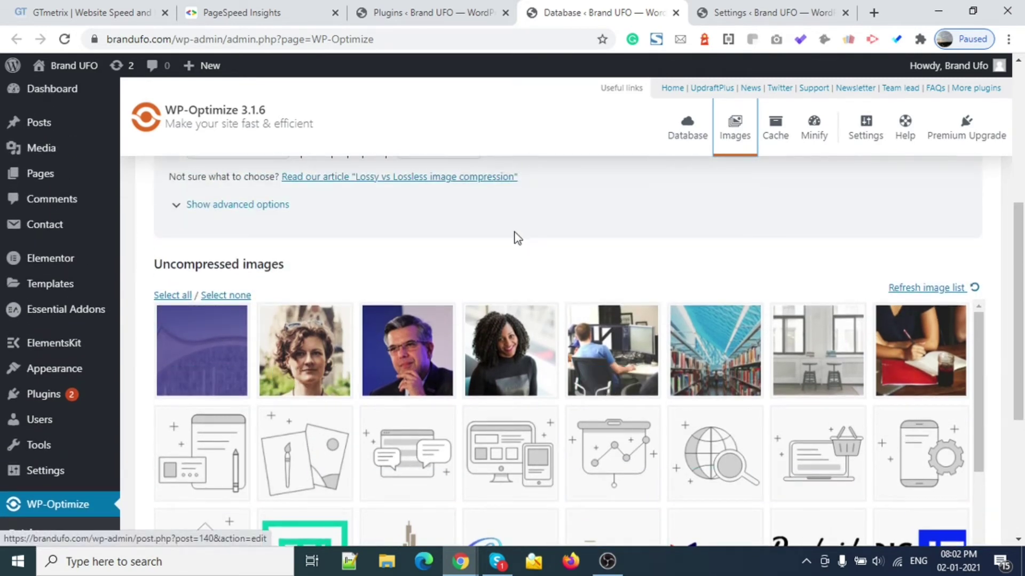
{"action": "scroll", "coordinate": [514, 236], "scroll_direction": "up", "scroll_amount": 6}
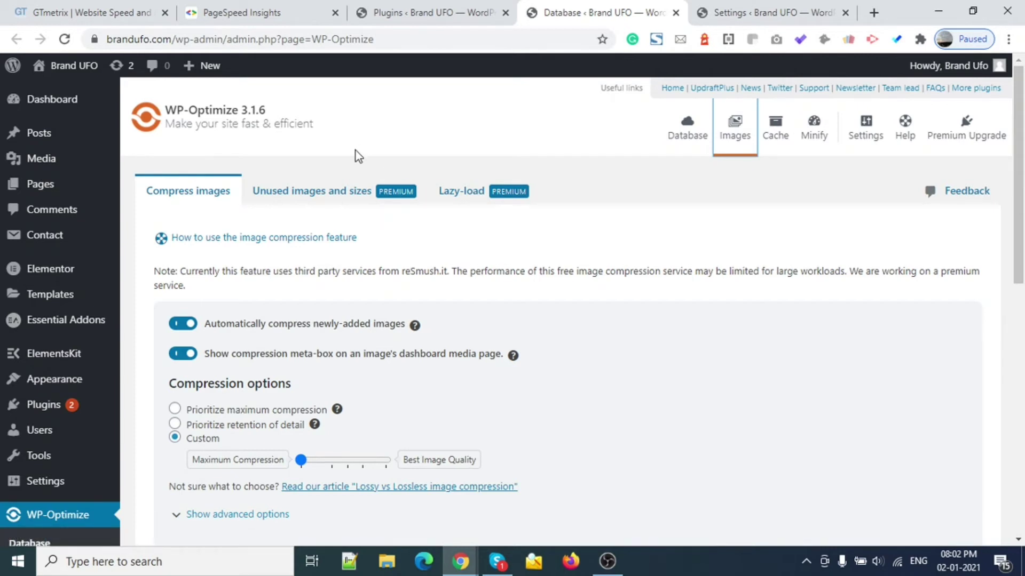
{"action": "left_click", "coordinate": [688, 132]}
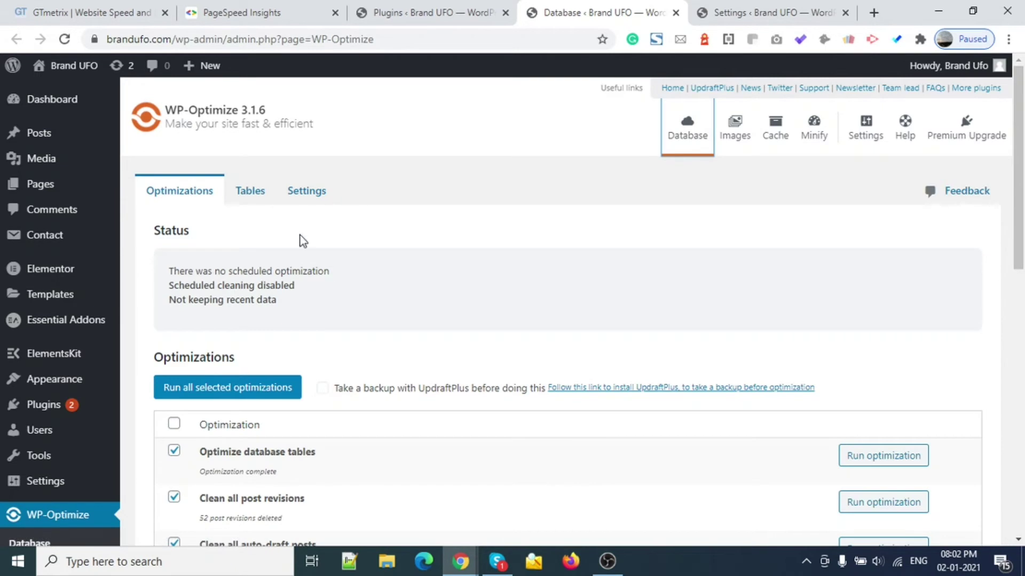
{"action": "key", "text": "alt+Tab"}
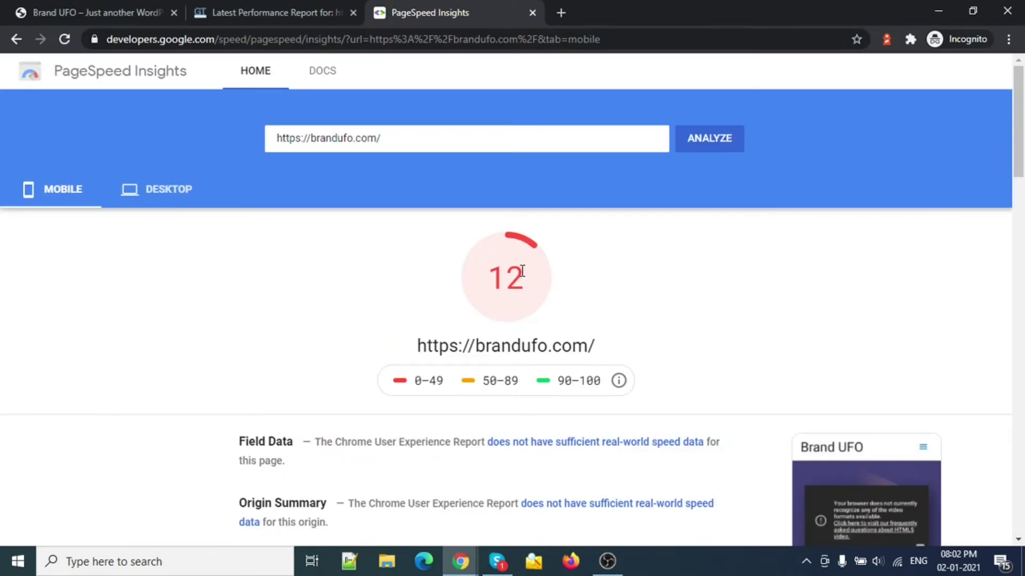
{"action": "left_click", "coordinate": [162, 191]}
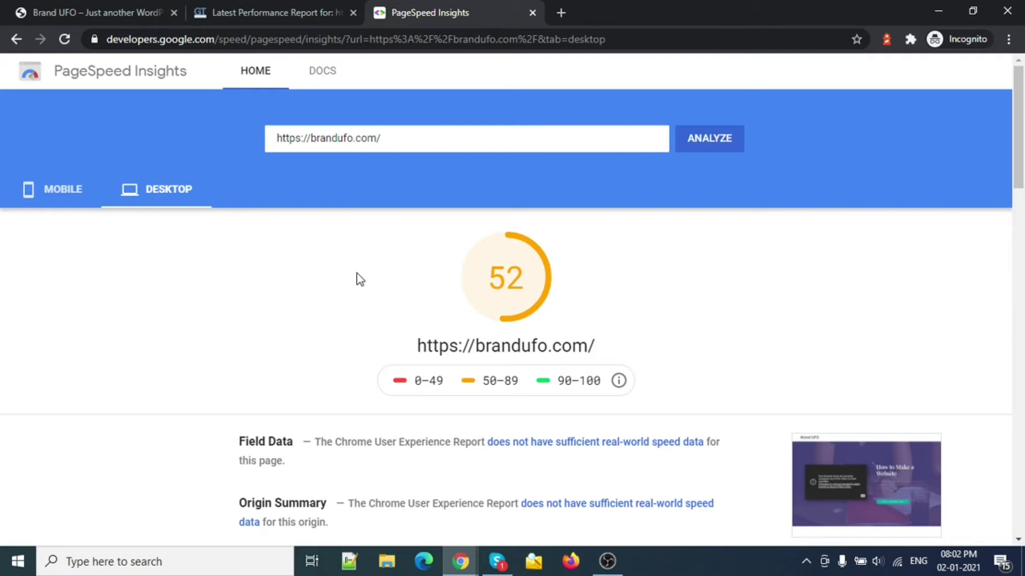
{"action": "left_click", "coordinate": [256, 2]}
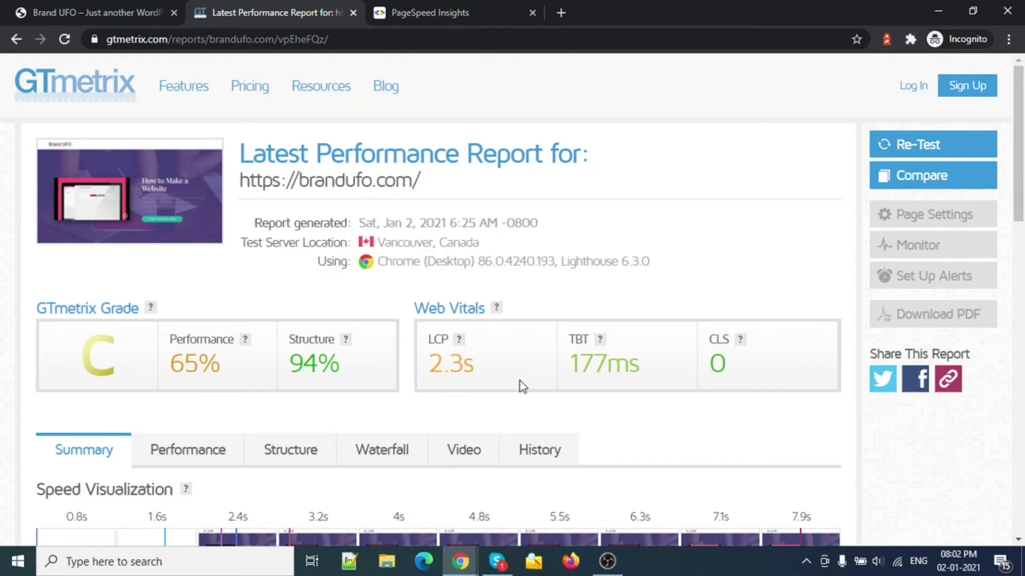
{"action": "key", "text": "alt+Tab"}
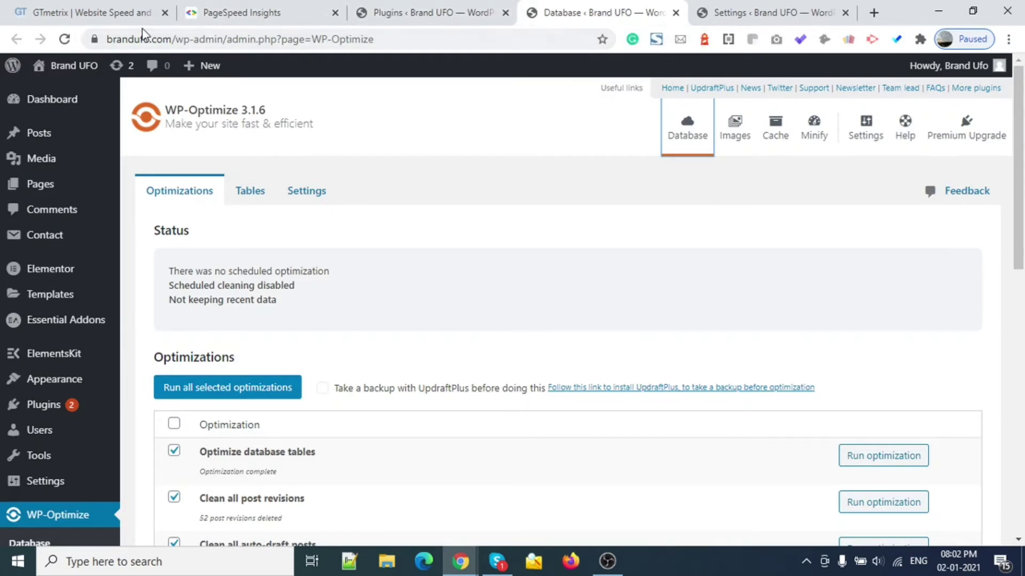
{"action": "left_click_drag", "start_coordinate": [170, 42], "coordinate": [109, 43]}
{"action": "key", "text": "ctrl+c"}
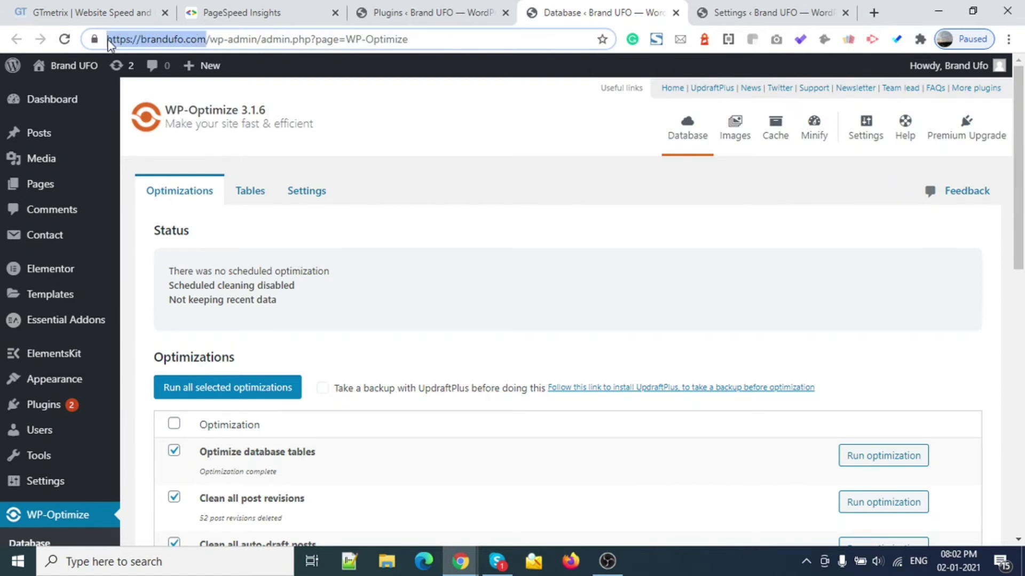
{"action": "left_click", "coordinate": [95, 9]}
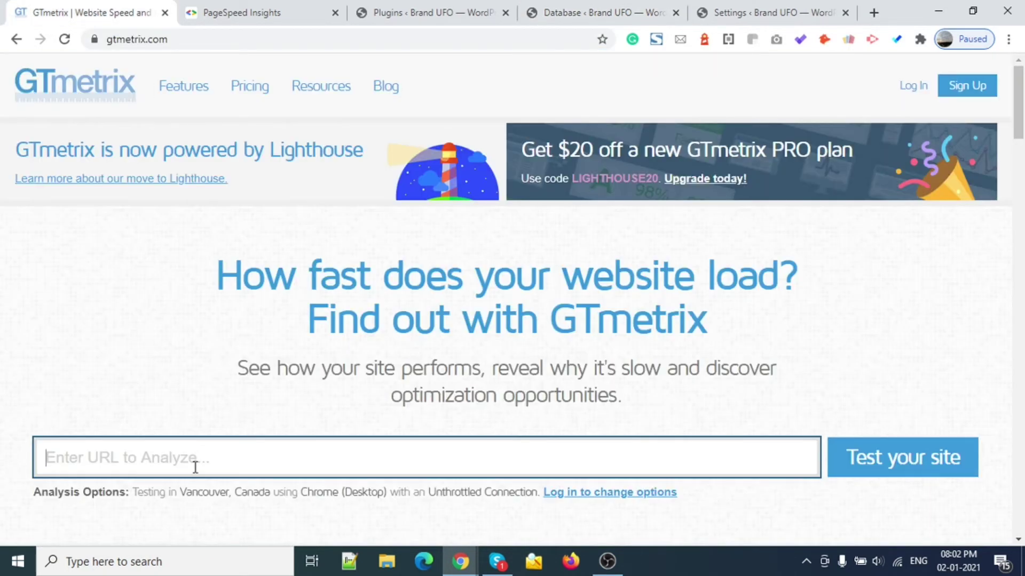
{"action": "key", "text": "ctrl+v"}
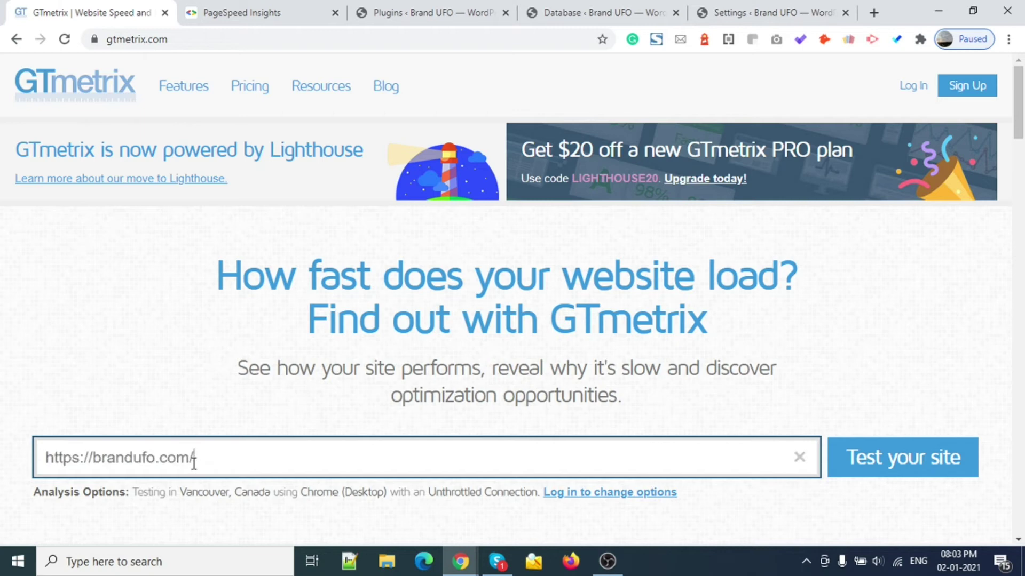
{"action": "key", "text": "Return"}
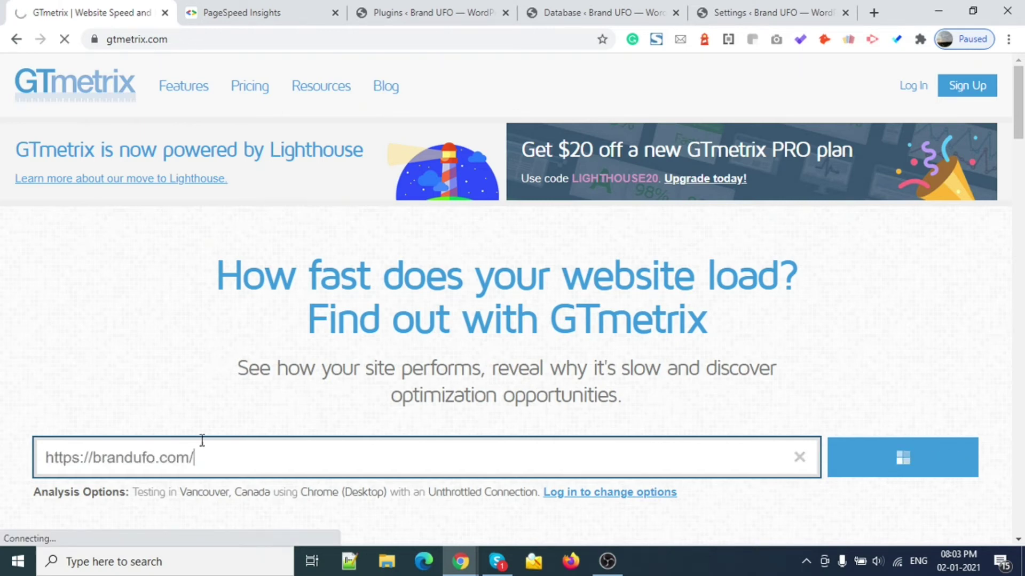
{"action": "left_click", "coordinate": [242, 8]}
{"action": "left_click", "coordinate": [351, 201]}
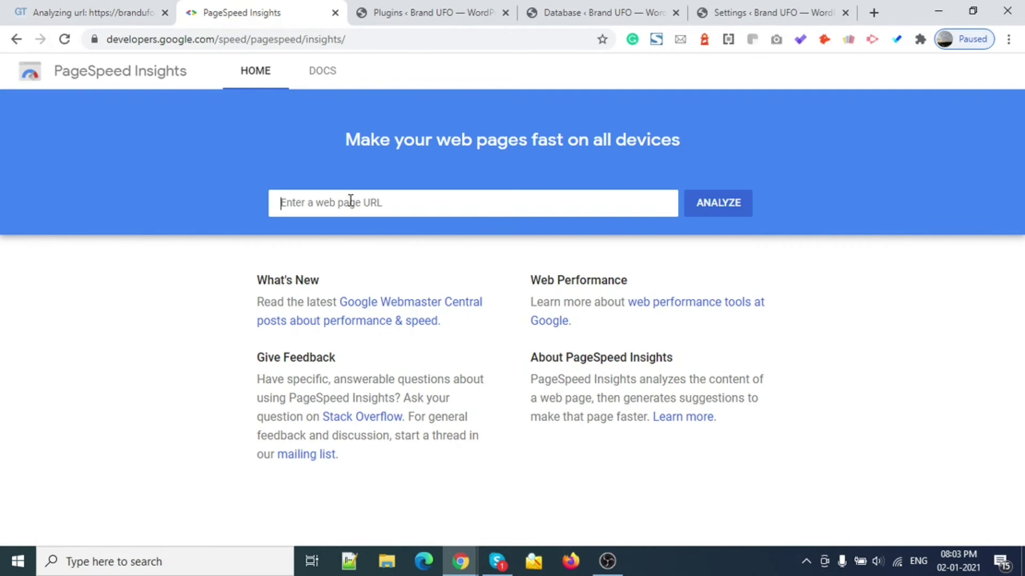
{"action": "key", "text": "ctrl+v"}
{"action": "key", "text": "Return"}
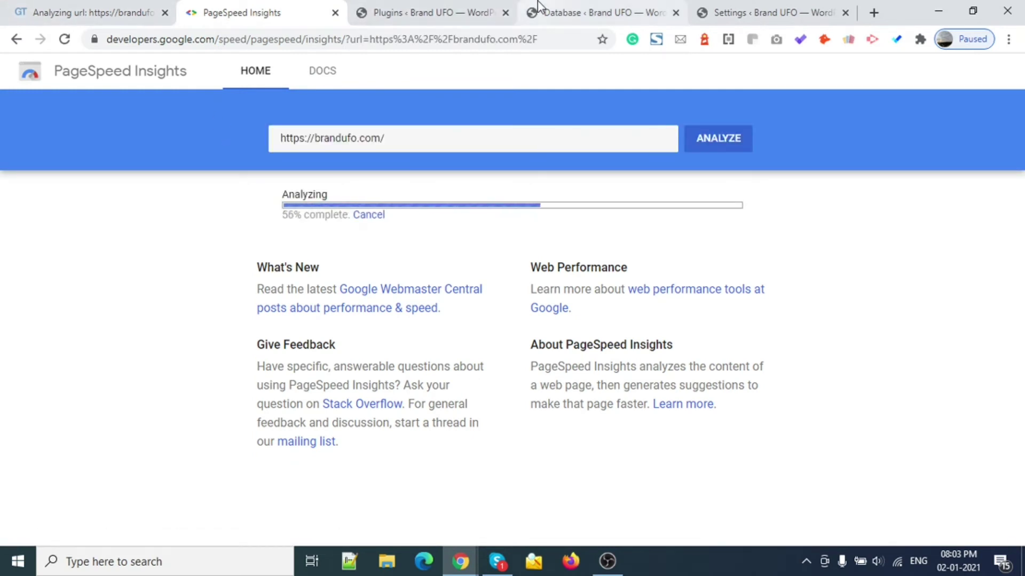
Step: Look over the WP-Optimize settings, then check the PageSpeed and GTmetrix analysis progress
{"action": "left_click", "coordinate": [729, 5]}
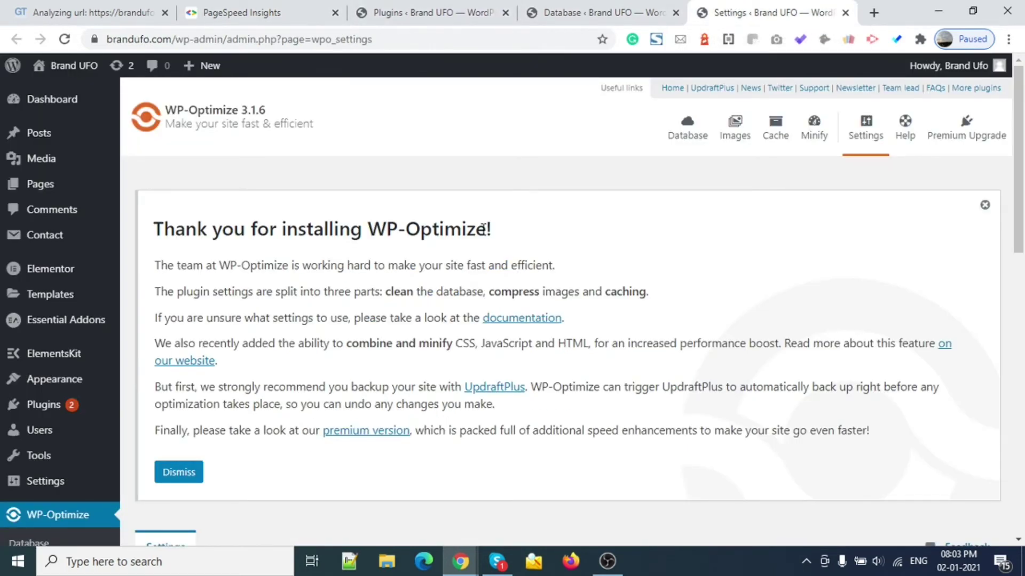
{"action": "scroll", "coordinate": [483, 229], "scroll_direction": "down", "scroll_amount": 7}
{"action": "scroll", "coordinate": [483, 230], "scroll_direction": "up", "scroll_amount": 6}
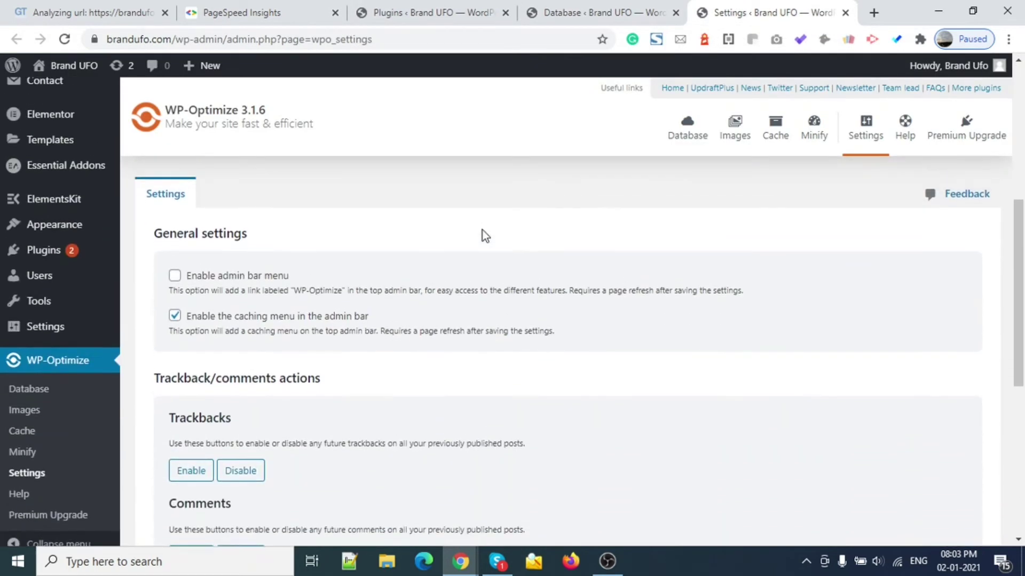
{"action": "scroll", "coordinate": [483, 229], "scroll_direction": "down", "scroll_amount": 10}
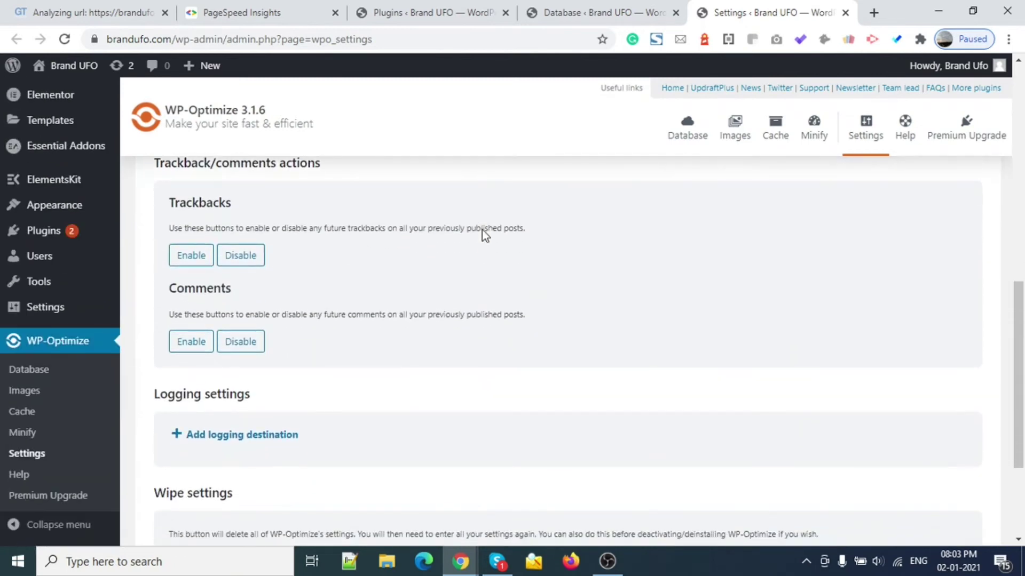
{"action": "scroll", "coordinate": [482, 229], "scroll_direction": "up", "scroll_amount": 10}
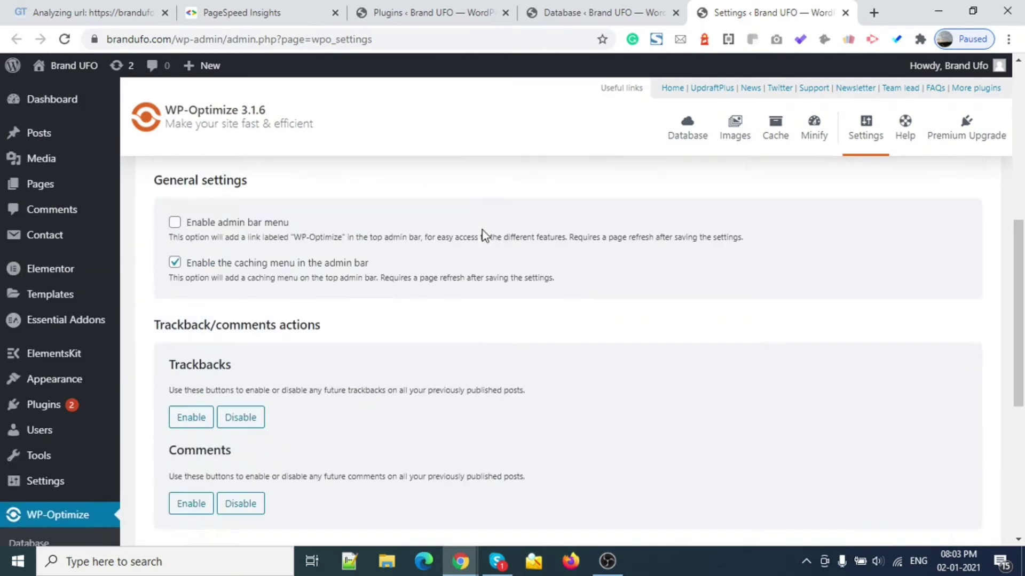
{"action": "left_click", "coordinate": [253, 7]}
{"action": "left_click", "coordinate": [75, 1]}
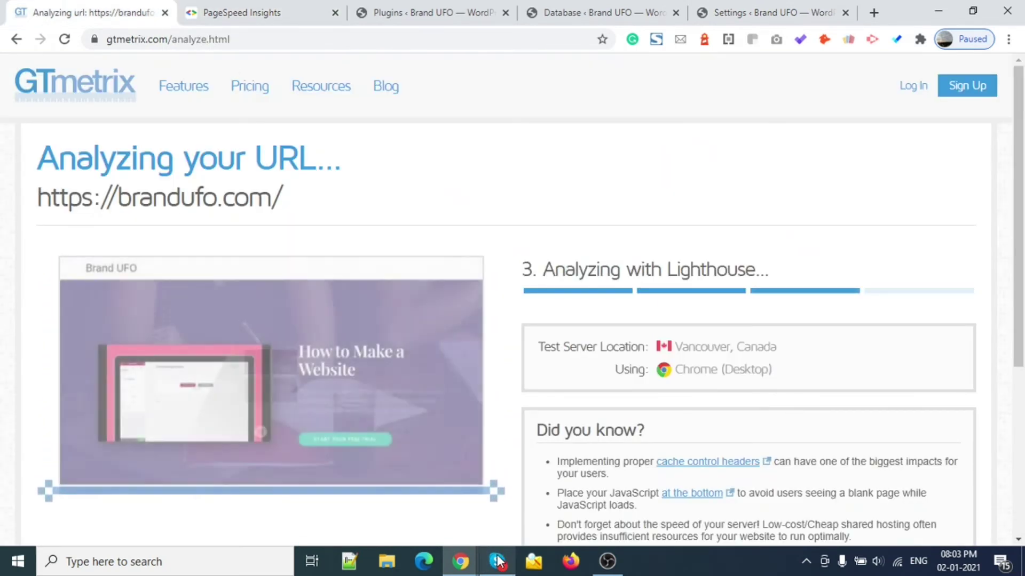
Step: Reload the live Brand UFO homepage in the incognito window
{"action": "key", "text": "alt+Tab"}
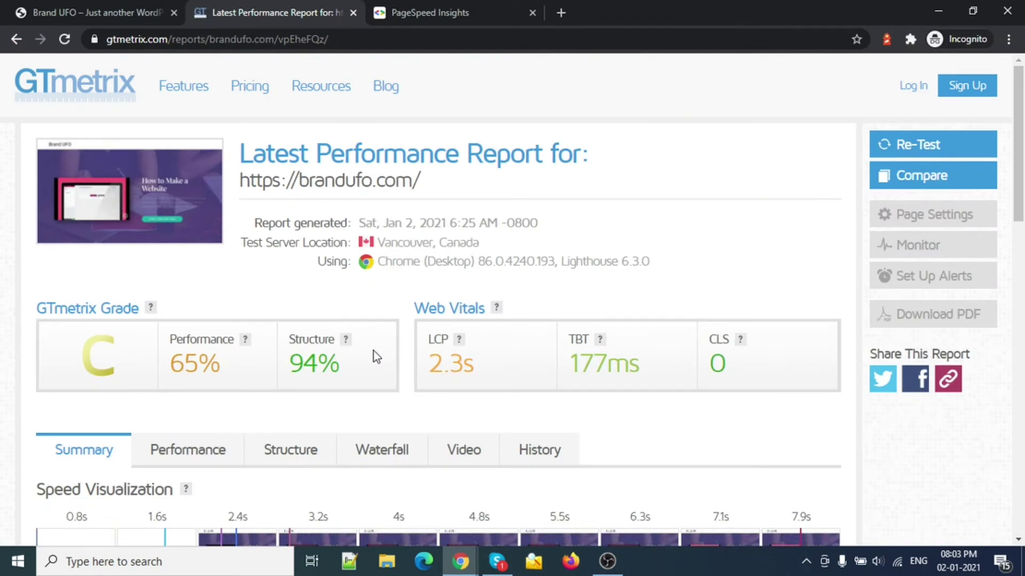
{"action": "left_click", "coordinate": [155, 7]}
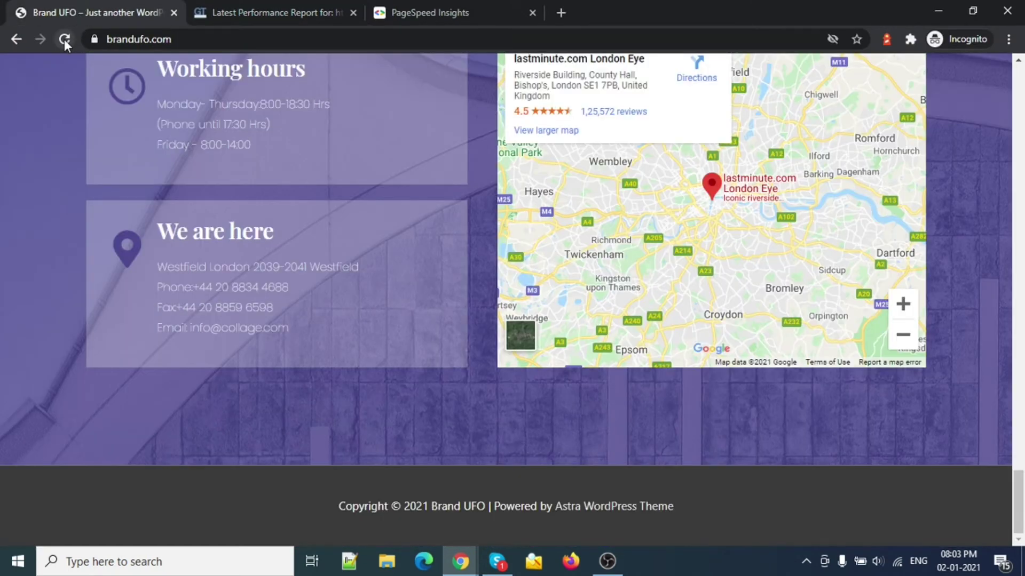
{"action": "left_click", "coordinate": [64, 39]}
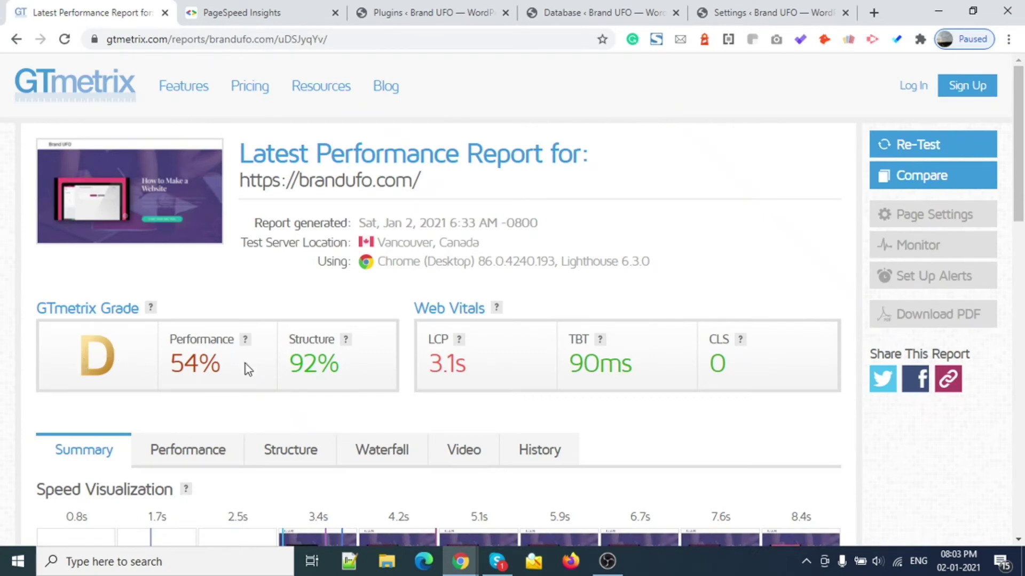
Step: Compare the new PageSpeed desktop score of 65 with the earlier score of 52
{"action": "left_click", "coordinate": [217, 15]}
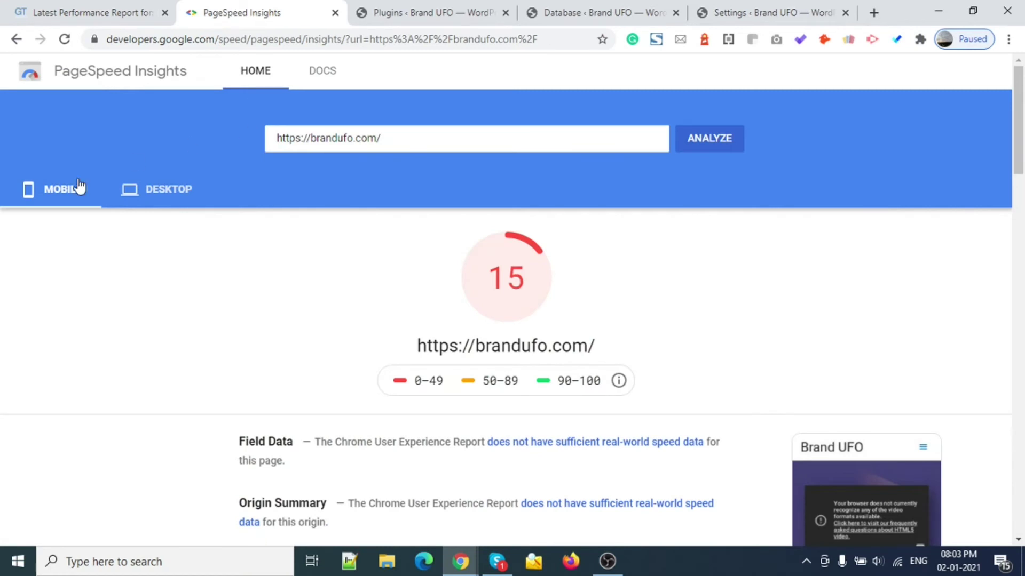
{"action": "left_click", "coordinate": [151, 199]}
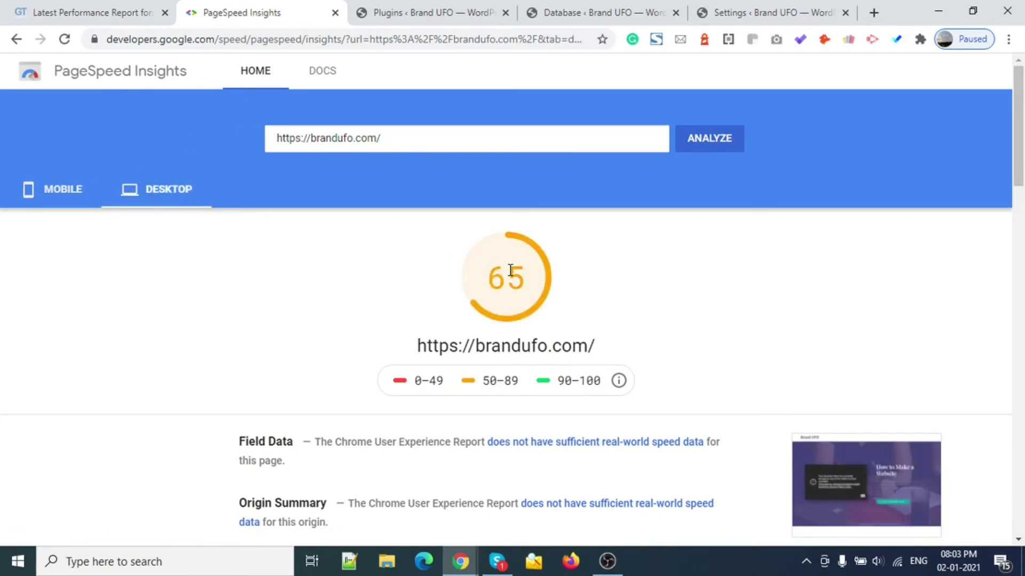
{"action": "left_click_drag", "start_coordinate": [506, 275], "coordinate": [552, 283]}
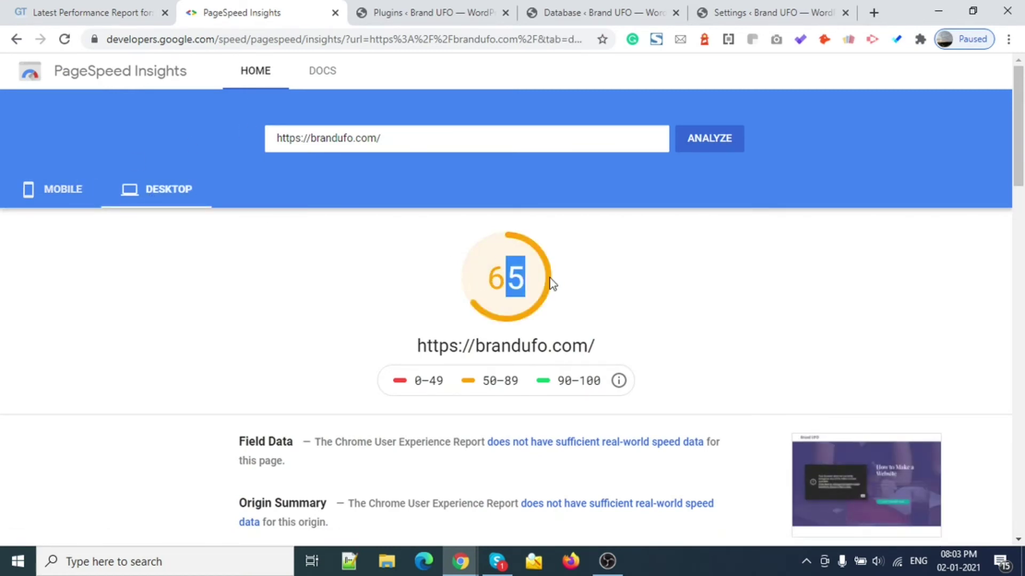
{"action": "key", "text": "alt+Tab"}
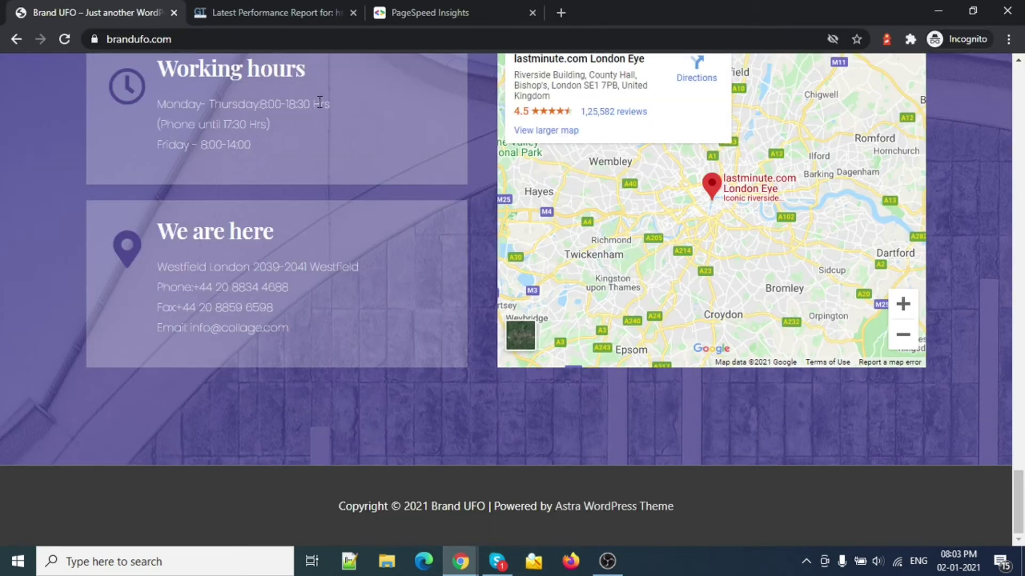
{"action": "left_click", "coordinate": [459, 12]}
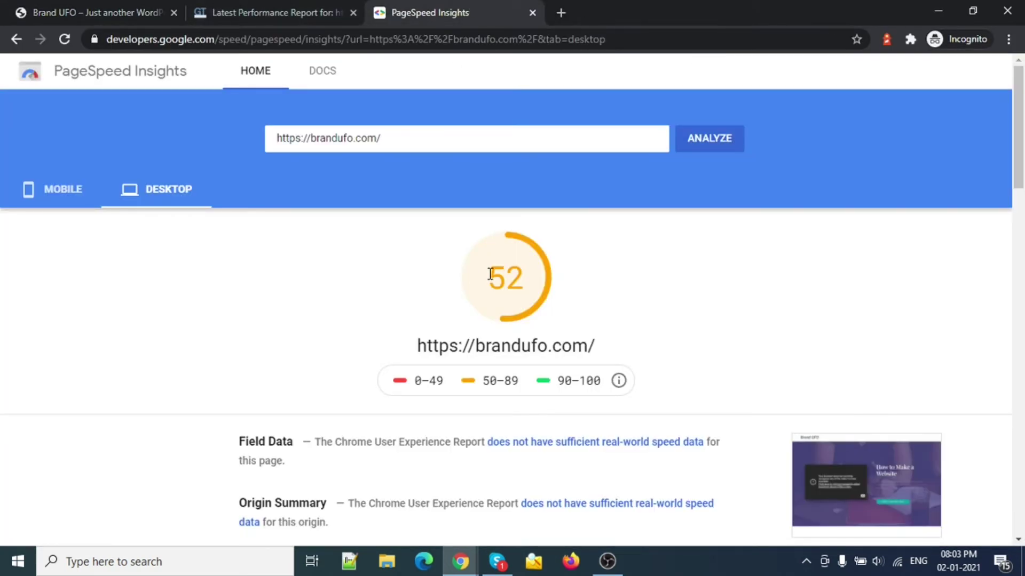
{"action": "left_click_drag", "start_coordinate": [465, 286], "coordinate": [527, 281]}
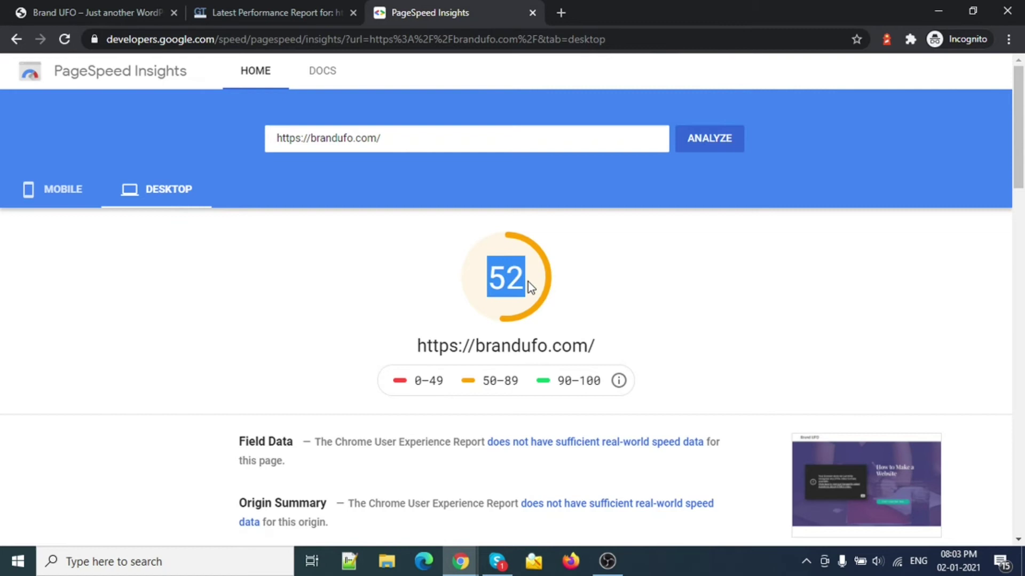
{"action": "left_click", "coordinate": [435, 300]}
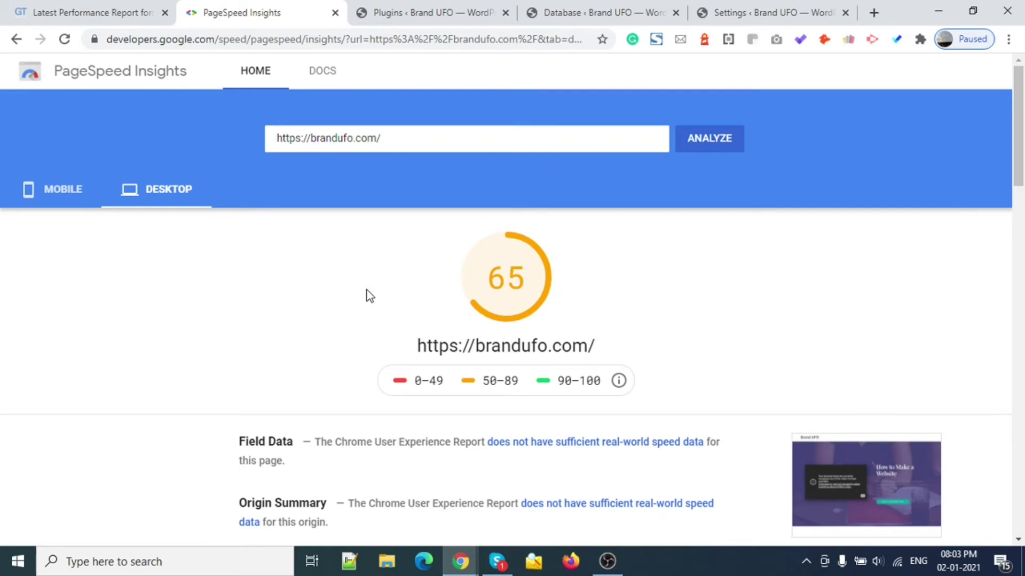
Step: Glance at the new GTmetrix report, then bring up the installed Plugins list
{"action": "left_click", "coordinate": [43, 5]}
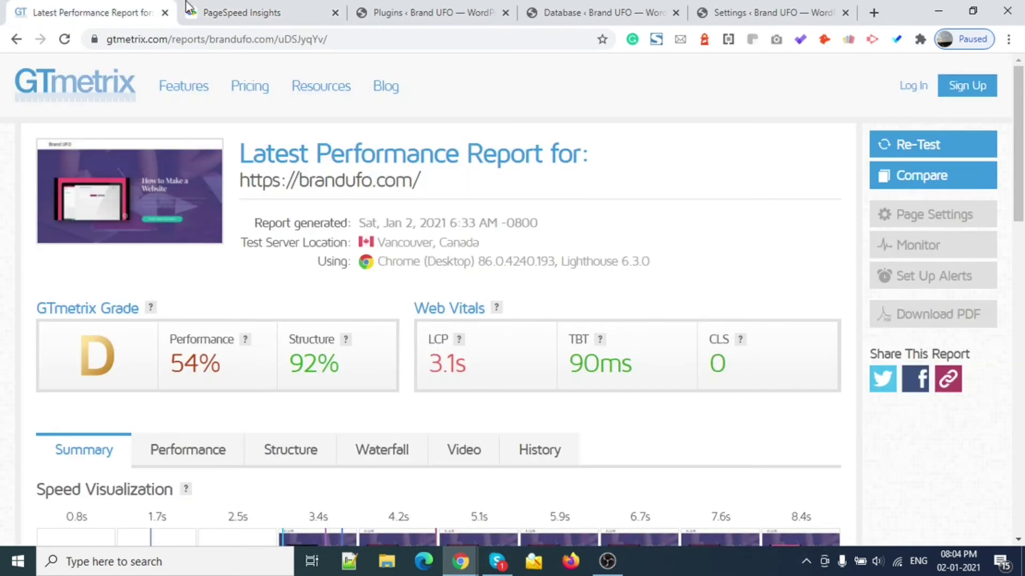
{"action": "left_click", "coordinate": [297, 9]}
{"action": "left_click", "coordinate": [446, 4]}
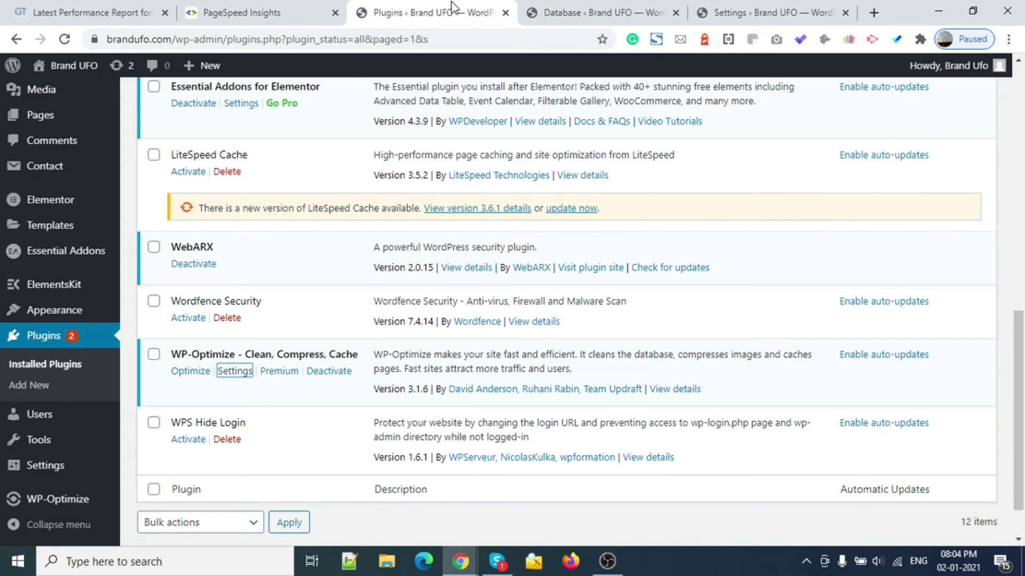
Step: Review WP-Optimize's Database optimization page
{"action": "left_click", "coordinate": [555, 8]}
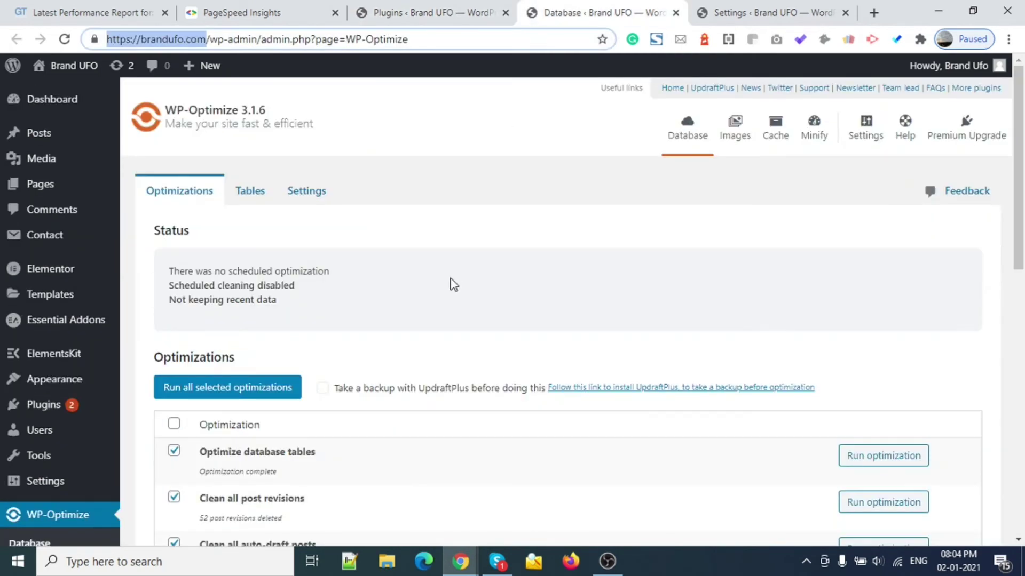
{"action": "scroll", "coordinate": [454, 285], "scroll_direction": "down", "scroll_amount": 3}
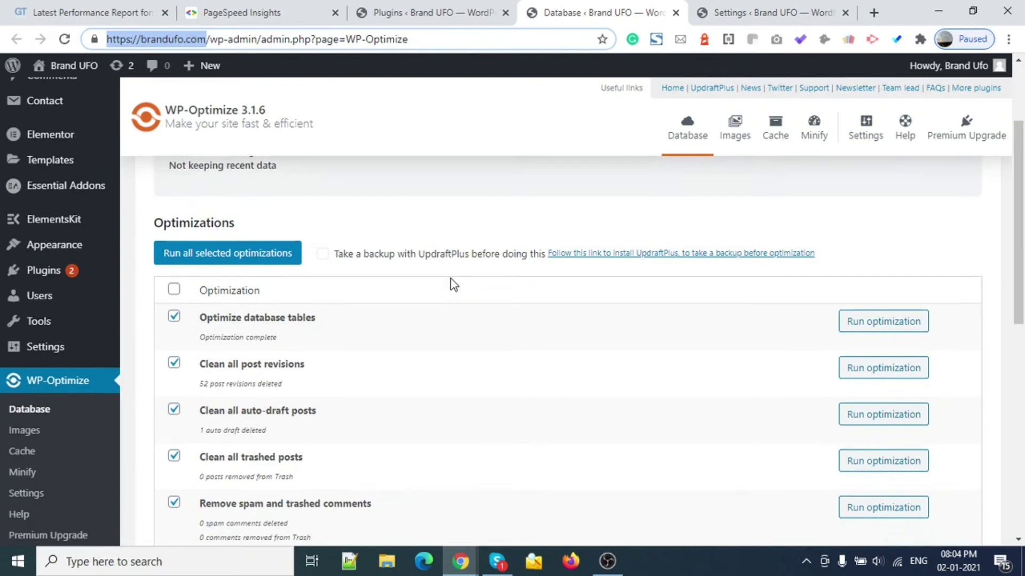
{"action": "scroll", "coordinate": [454, 284], "scroll_direction": "down", "scroll_amount": 8}
{"action": "scroll", "coordinate": [454, 284], "scroll_direction": "up", "scroll_amount": 10}
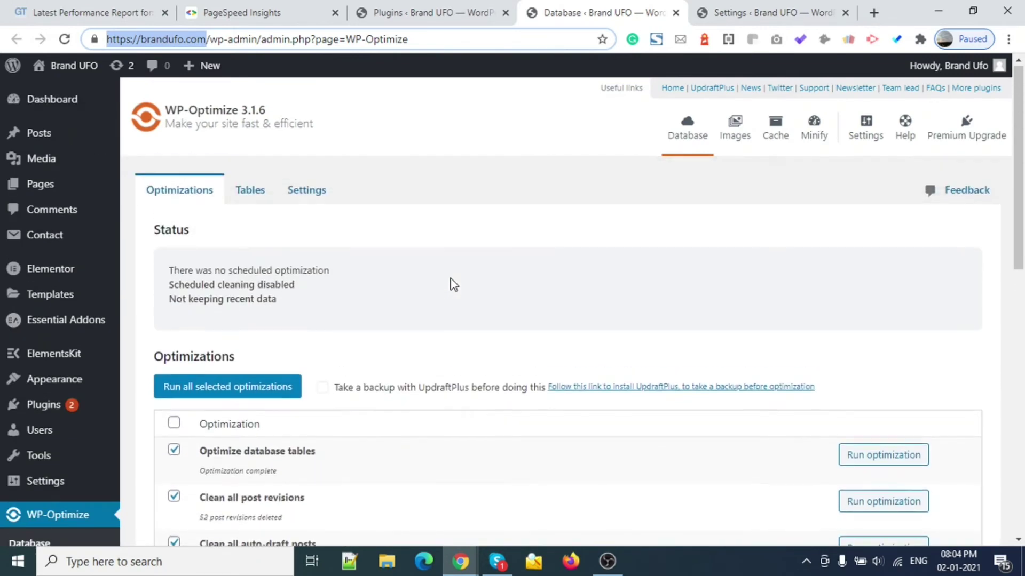
Step: Browse the Images section's compression settings and thumbnails
{"action": "left_click", "coordinate": [732, 126]}
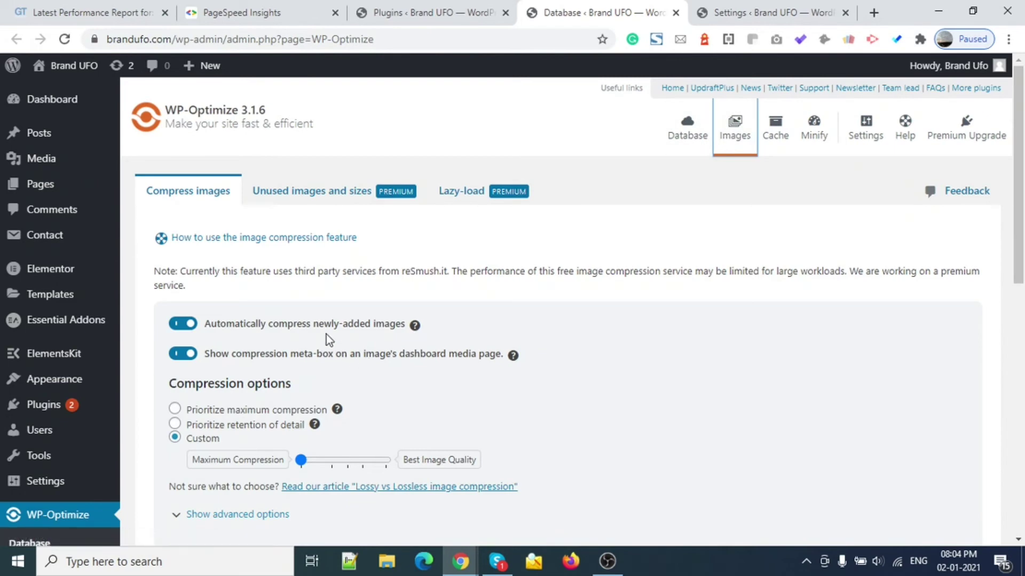
{"action": "scroll", "coordinate": [325, 334], "scroll_direction": "down", "scroll_amount": 3}
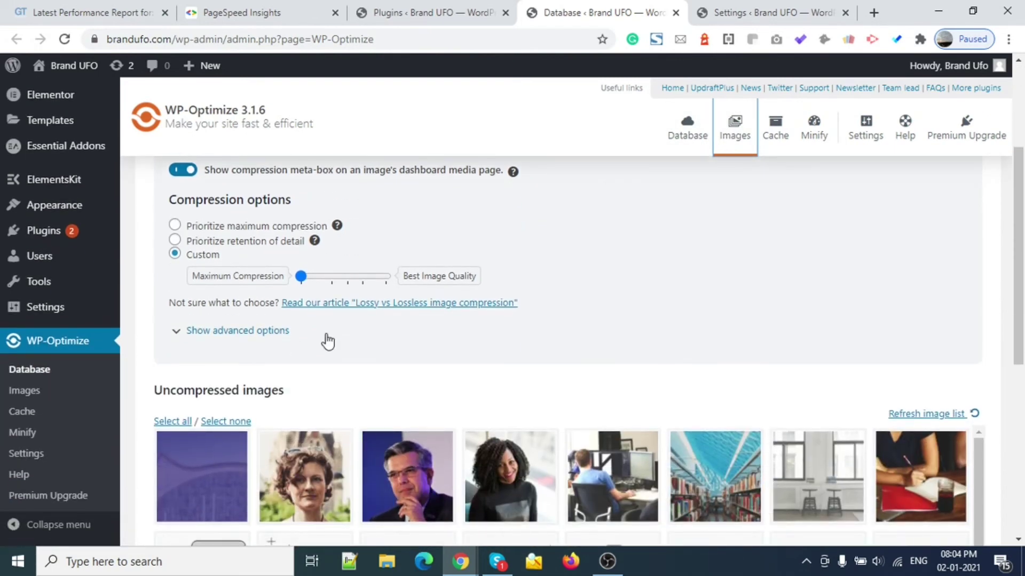
{"action": "scroll", "coordinate": [327, 343], "scroll_direction": "down", "scroll_amount": 5}
{"action": "scroll", "coordinate": [326, 342], "scroll_direction": "up", "scroll_amount": 8}
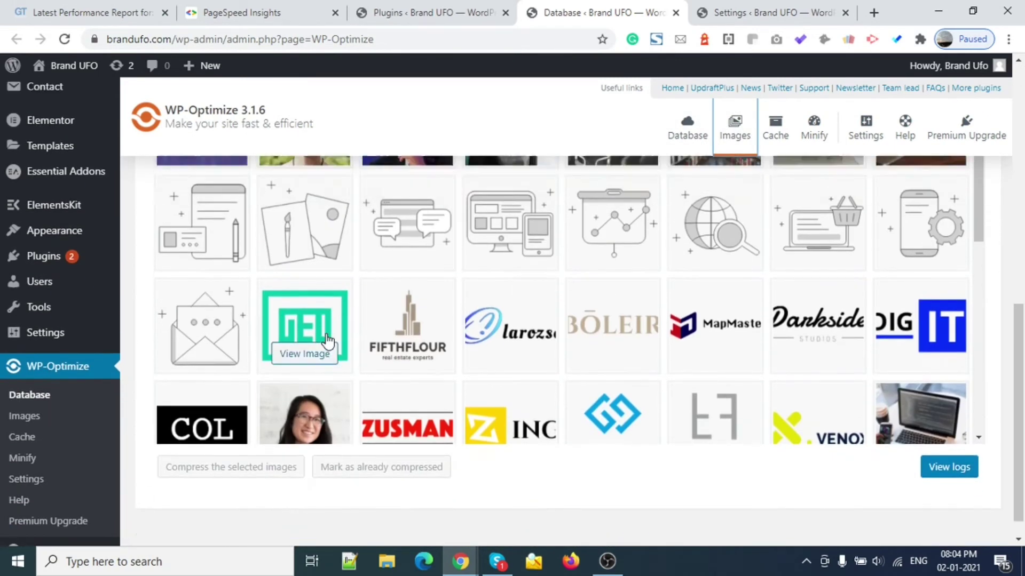
{"action": "scroll", "coordinate": [325, 334], "scroll_direction": "down", "scroll_amount": 5}
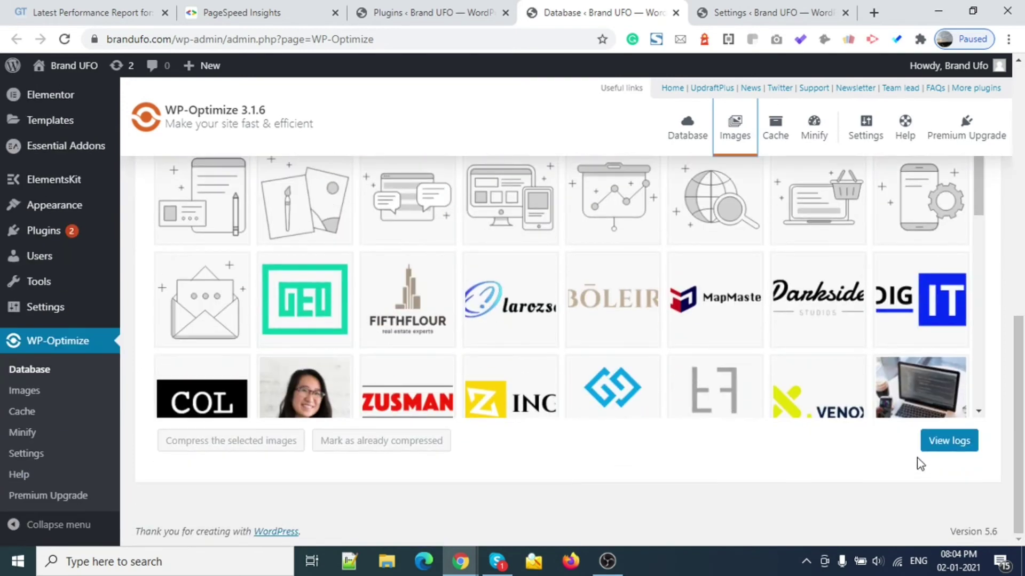
{"action": "scroll", "coordinate": [696, 436], "scroll_direction": "up", "scroll_amount": 5}
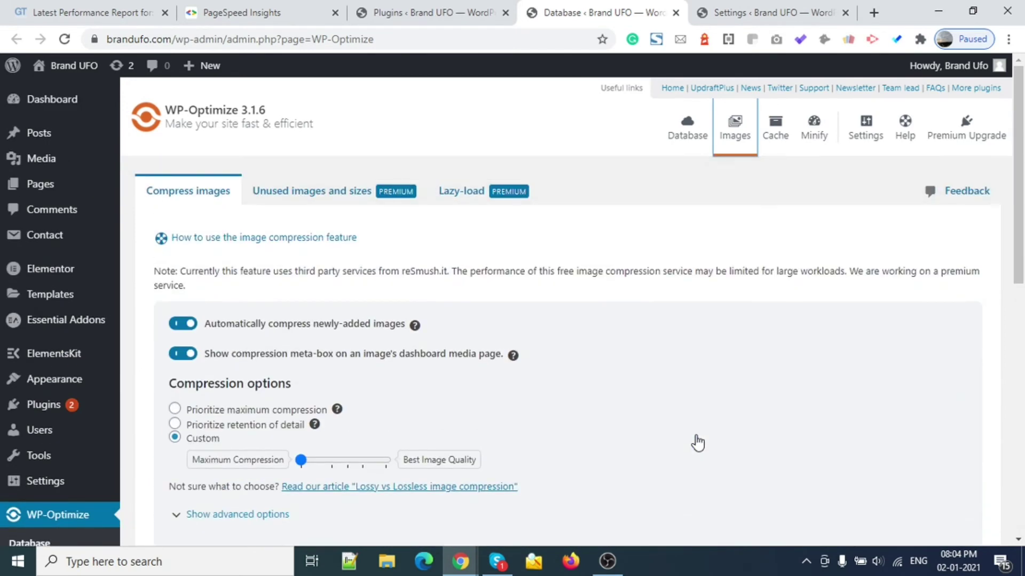
Step: Review the Cache settings: page caching enabled with a 24-hour lifespan
{"action": "left_click", "coordinate": [775, 126]}
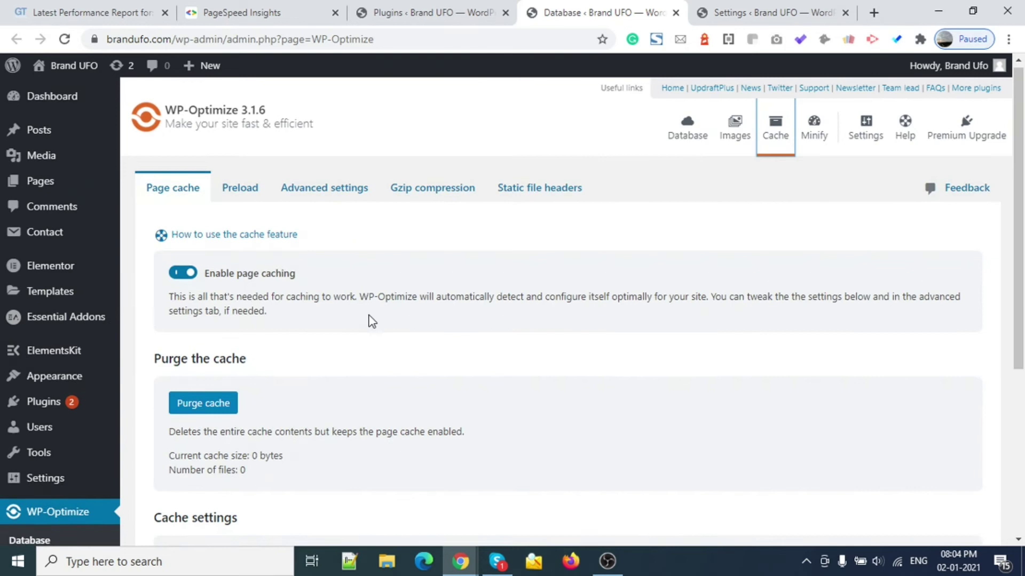
{"action": "scroll", "coordinate": [372, 321], "scroll_direction": "down", "scroll_amount": 5}
{"action": "scroll", "coordinate": [370, 320], "scroll_direction": "up", "scroll_amount": 5}
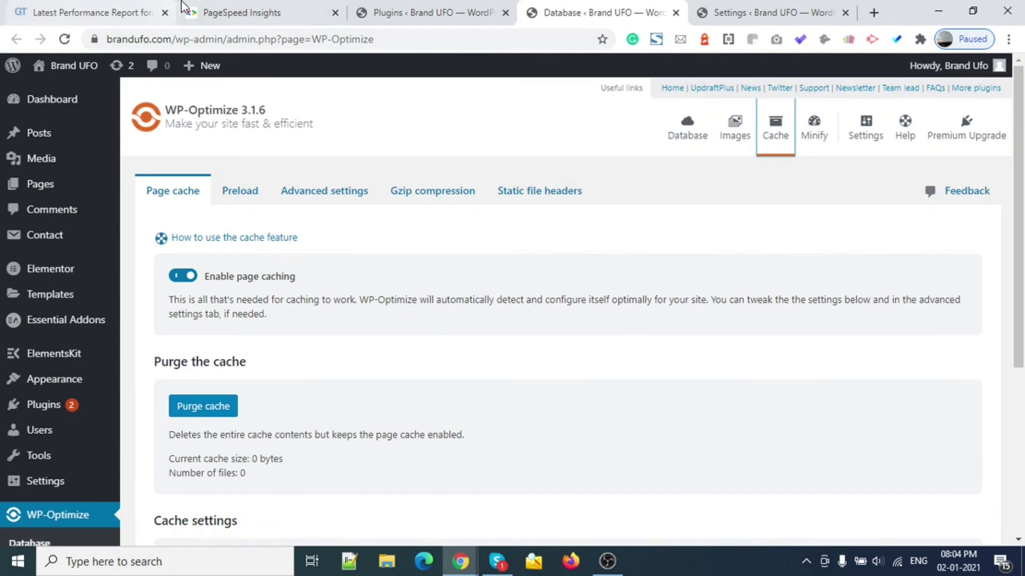
Step: Re-analyze brandufo.com in PageSpeed Insights and highlight the desktop score of 80 (mobile 17)
{"action": "left_click", "coordinate": [219, 12]}
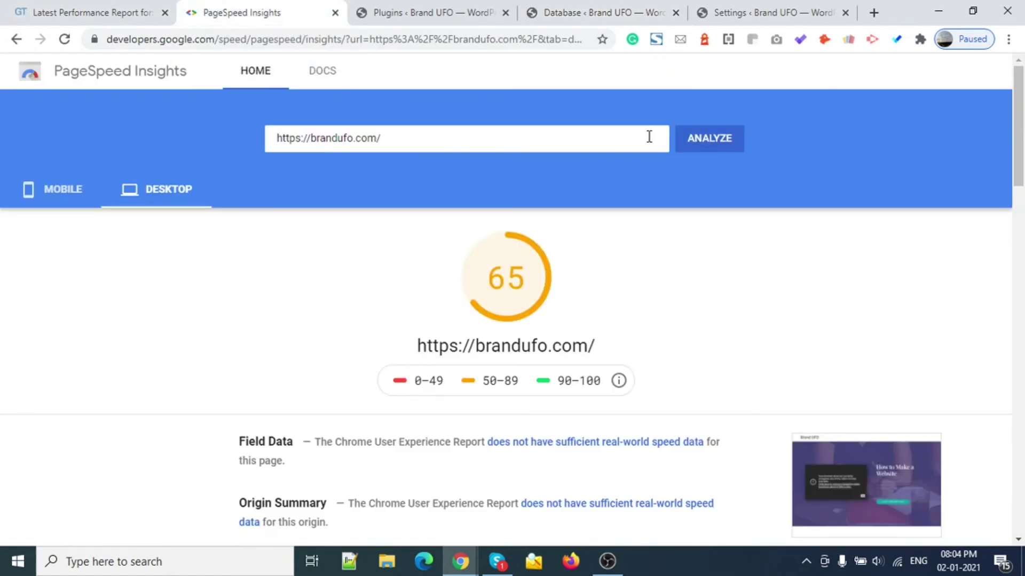
{"action": "left_click", "coordinate": [715, 143]}
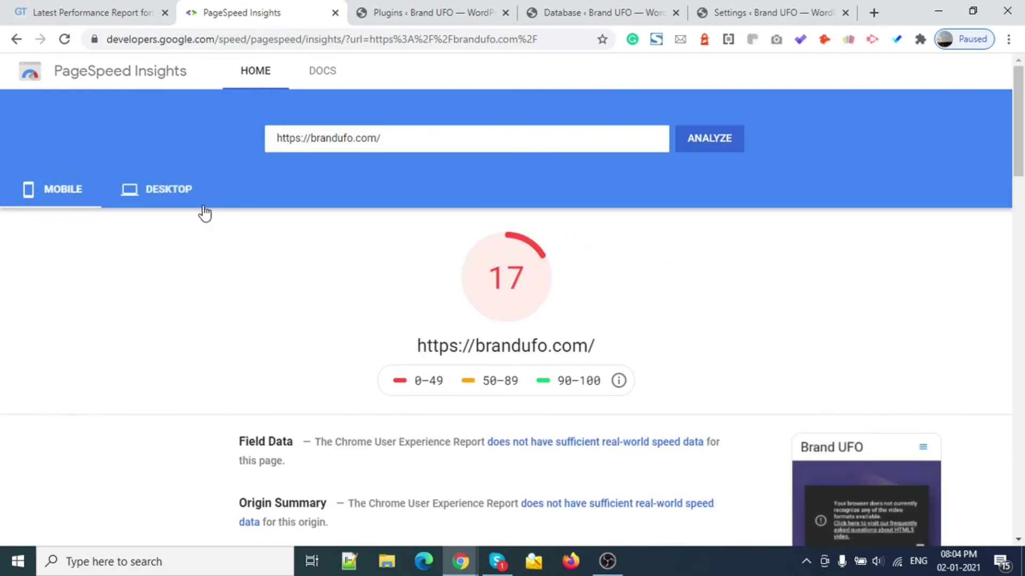
{"action": "left_click", "coordinate": [189, 206]}
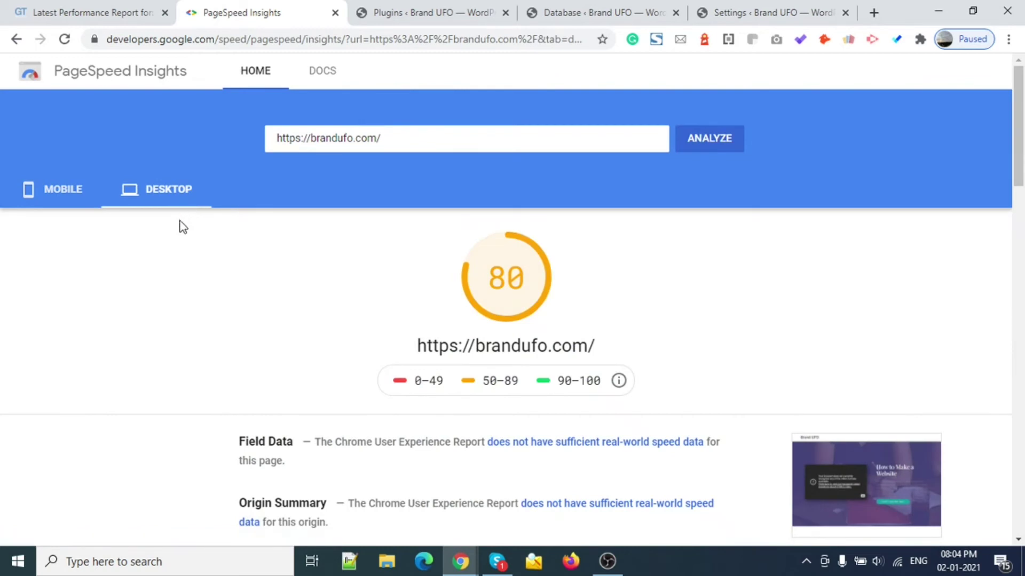
{"action": "double_click", "coordinate": [505, 274]}
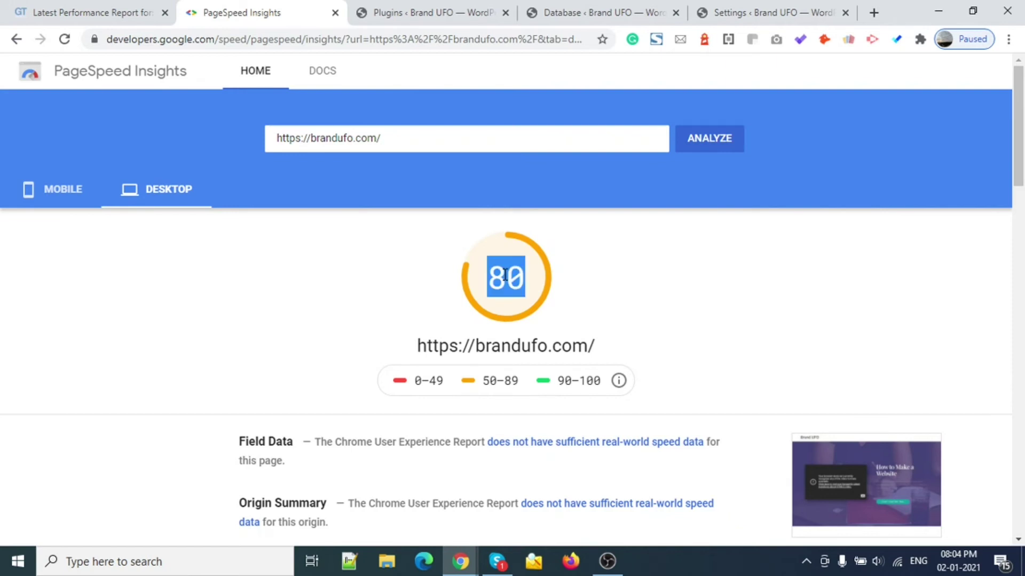
{"action": "left_click", "coordinate": [608, 10]}
{"action": "left_click", "coordinate": [715, 5]}
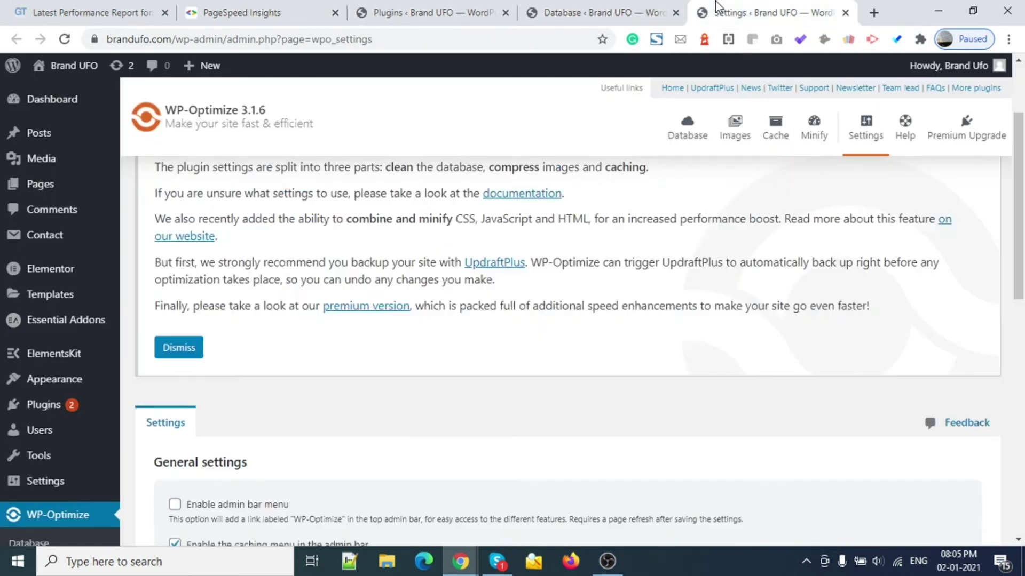
Step: Flip through the Plugins list and WP-Optimize's Cache and Images sections
{"action": "left_click", "coordinate": [619, 7]}
{"action": "left_click", "coordinate": [472, 4]}
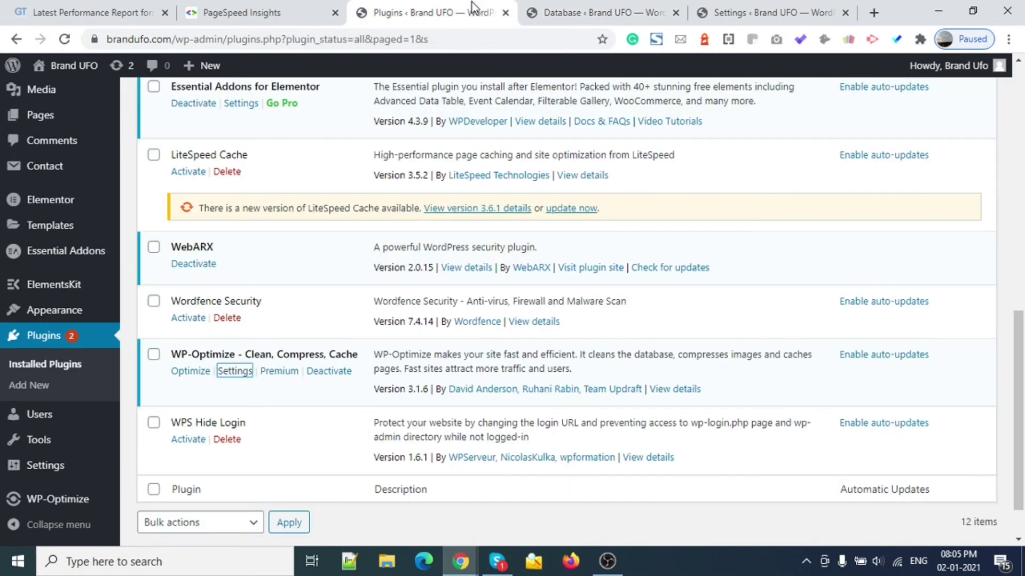
{"action": "scroll", "coordinate": [468, 142], "scroll_direction": "up", "scroll_amount": 1}
{"action": "left_click", "coordinate": [604, 12]}
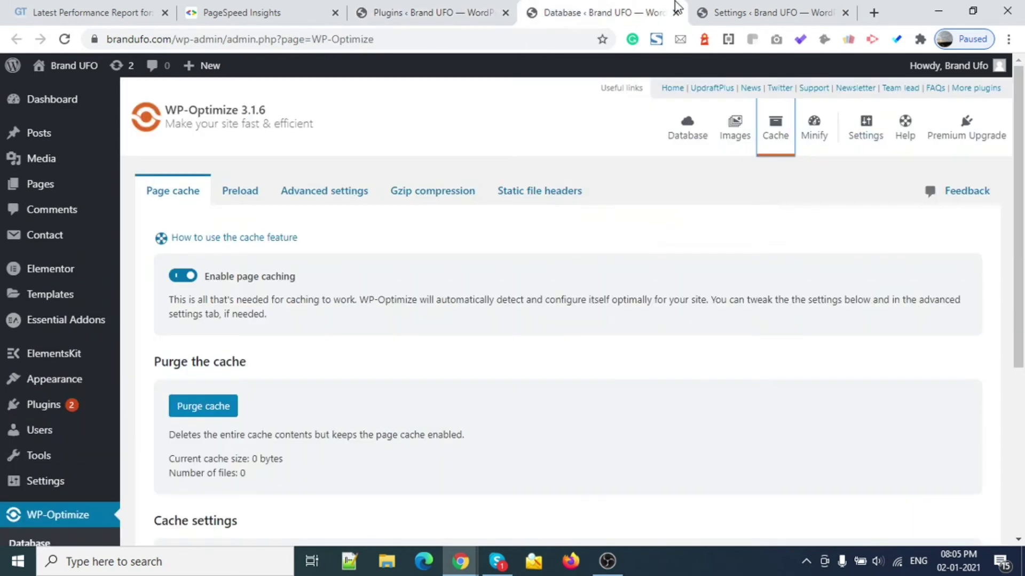
{"action": "left_click", "coordinate": [735, 129]}
{"action": "scroll", "coordinate": [597, 297], "scroll_direction": "down", "scroll_amount": 10}
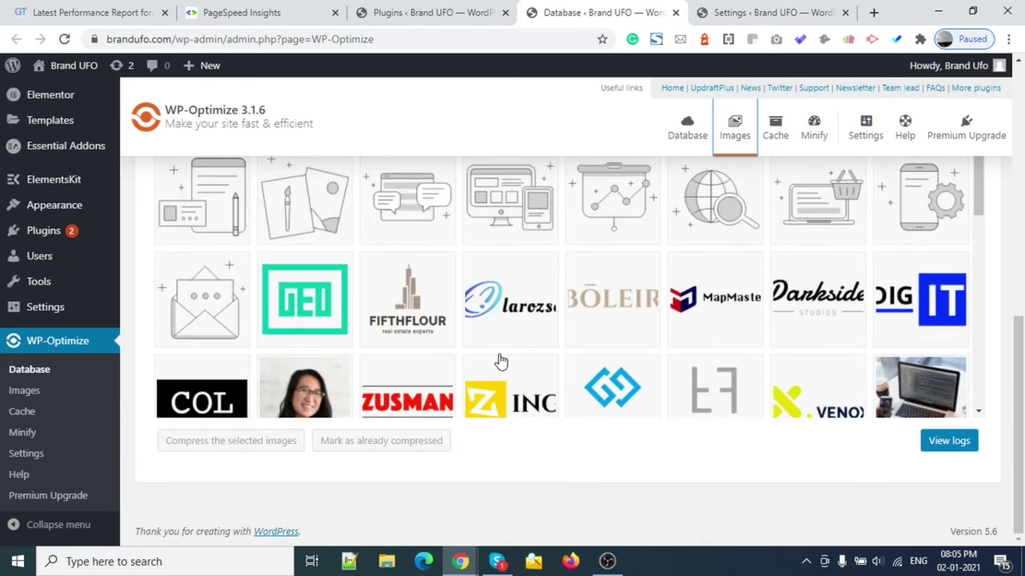
{"action": "scroll", "coordinate": [500, 361], "scroll_direction": "up", "scroll_amount": 10}
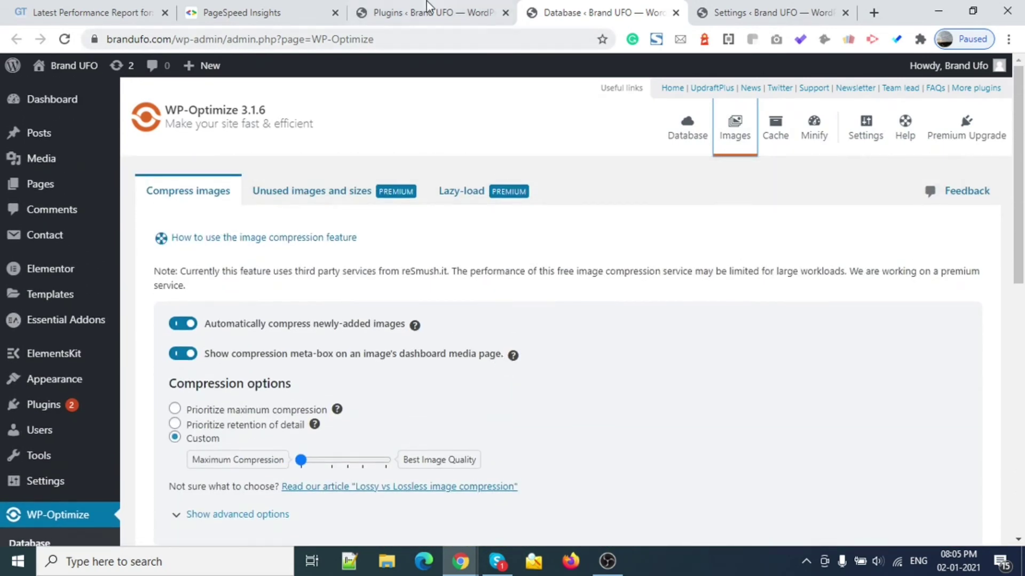
Step: Clear the PageSpeed score highlight and bring up the GTmetrix grade D report
{"action": "left_click", "coordinate": [267, 10]}
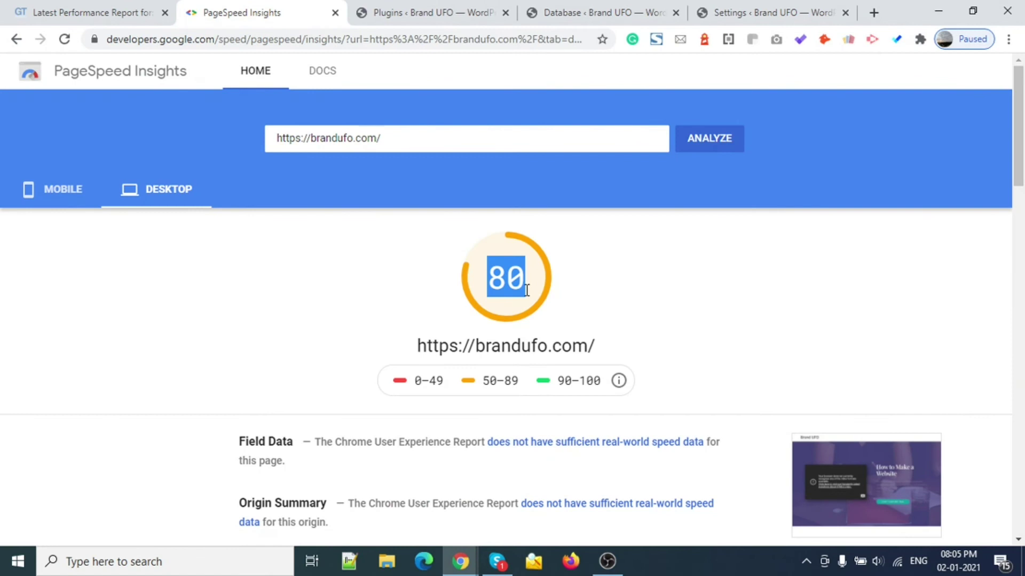
{"action": "left_click", "coordinate": [499, 284]}
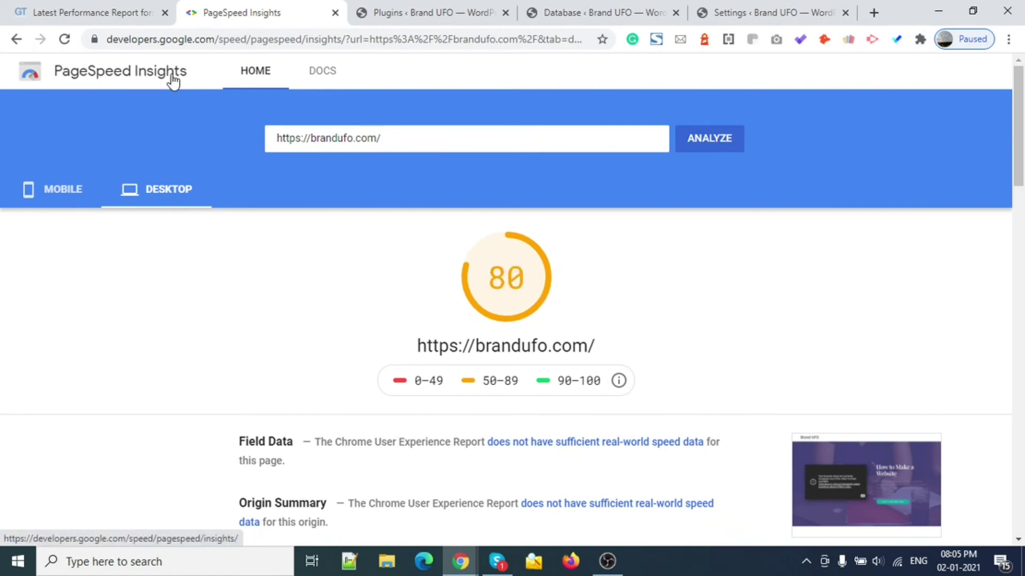
{"action": "left_click", "coordinate": [89, 7]}
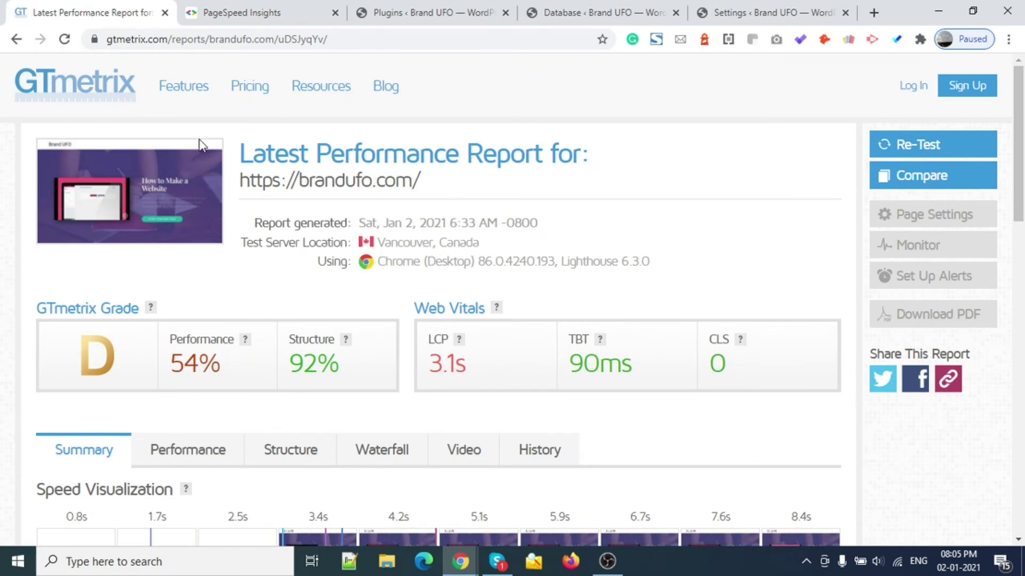
Step: Bring PageSpeed Insights back to show brandufo.com's desktop score of 80
{"action": "left_click", "coordinate": [228, 8]}
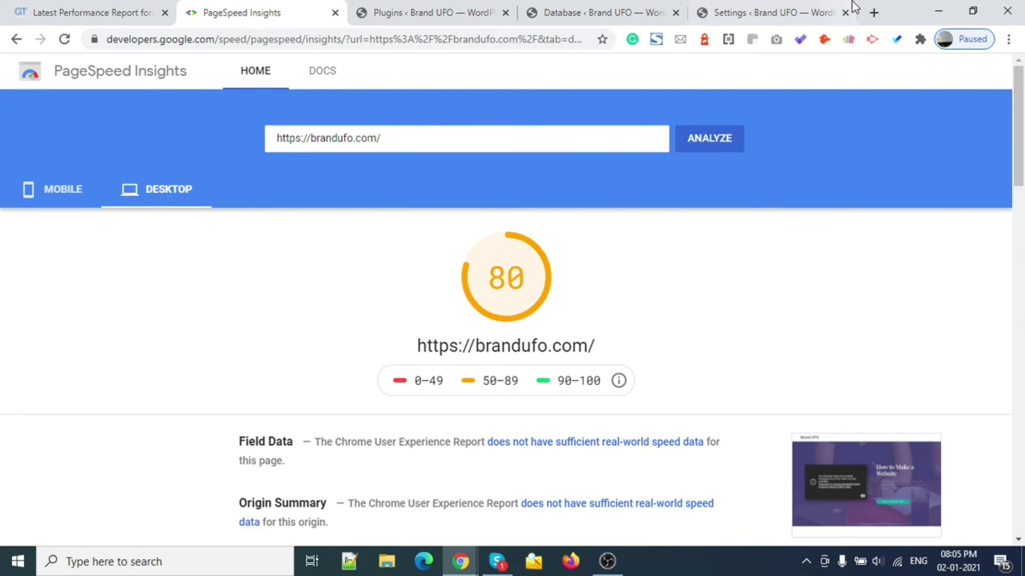
Step: Find Pingdom Tools and start a speed test of the brandufo.com address
{"action": "left_click", "coordinate": [873, 6]}
{"action": "type", "text": "ping"}
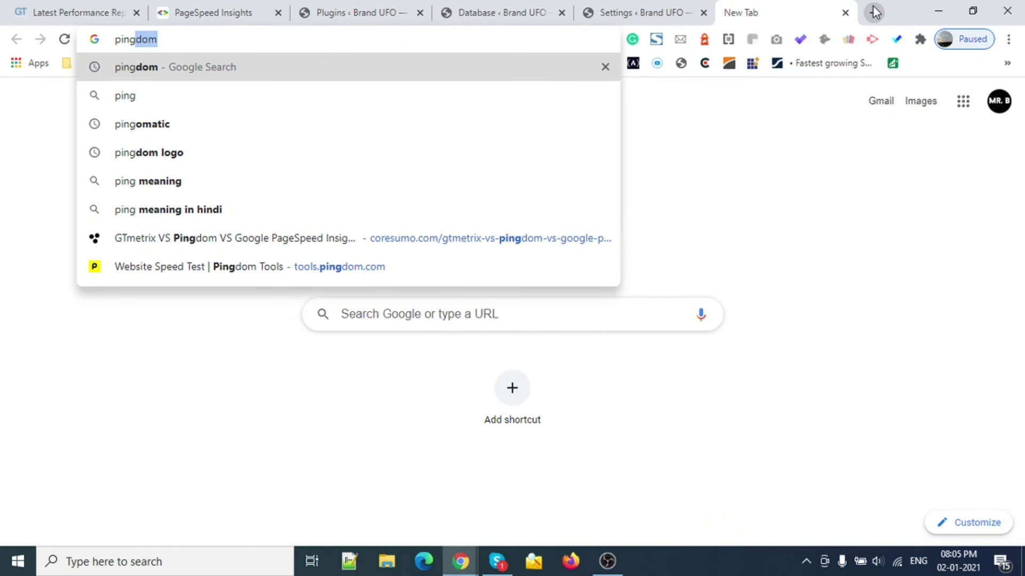
{"action": "key", "text": "Return"}
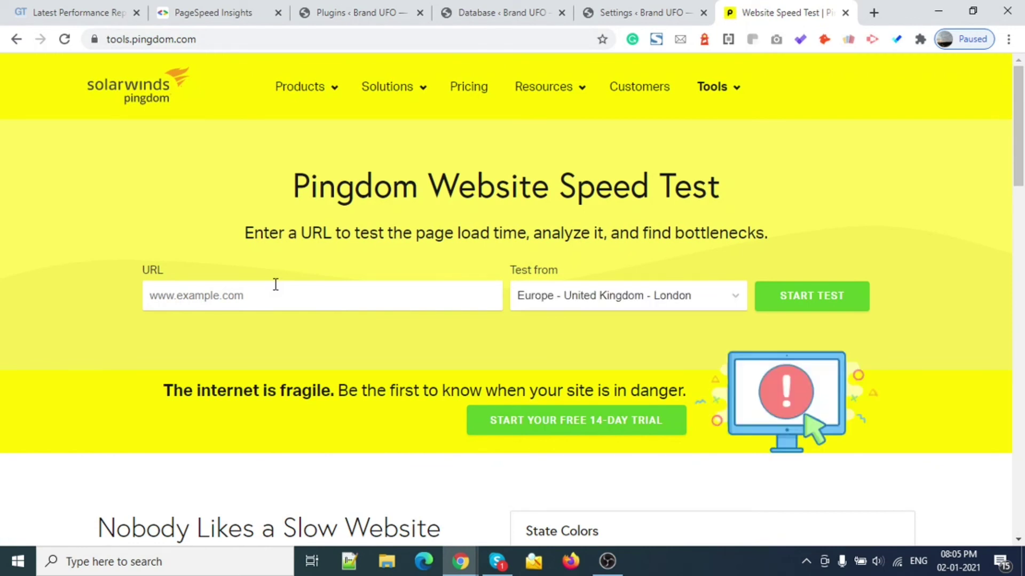
{"action": "type", "text": "https://brandufo.com/"}
{"action": "key", "text": "Return"}
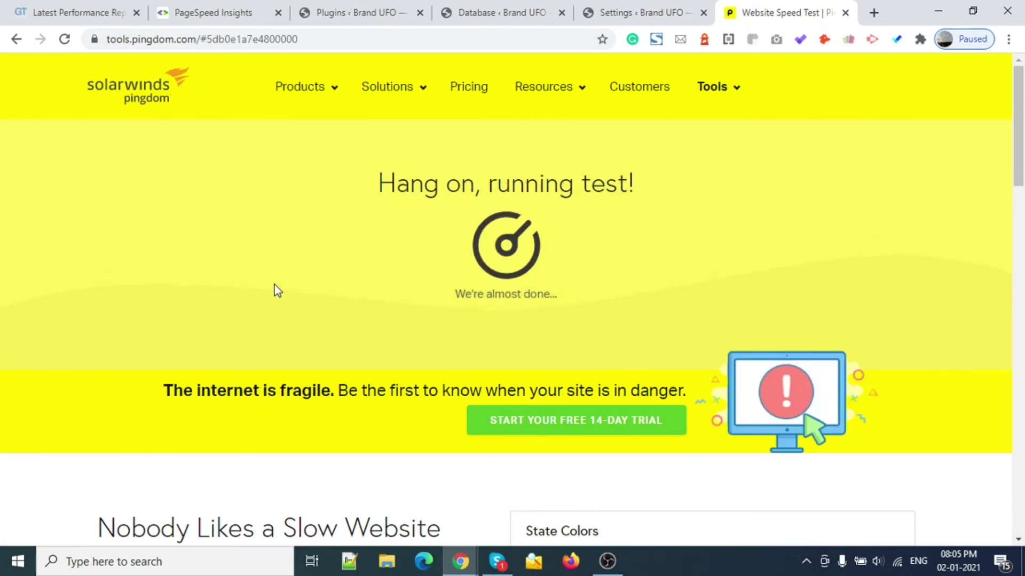
Step: Recheck the PageSpeed score and WP-Optimize's cache settings while Pingdom runs
{"action": "left_click", "coordinate": [219, 10]}
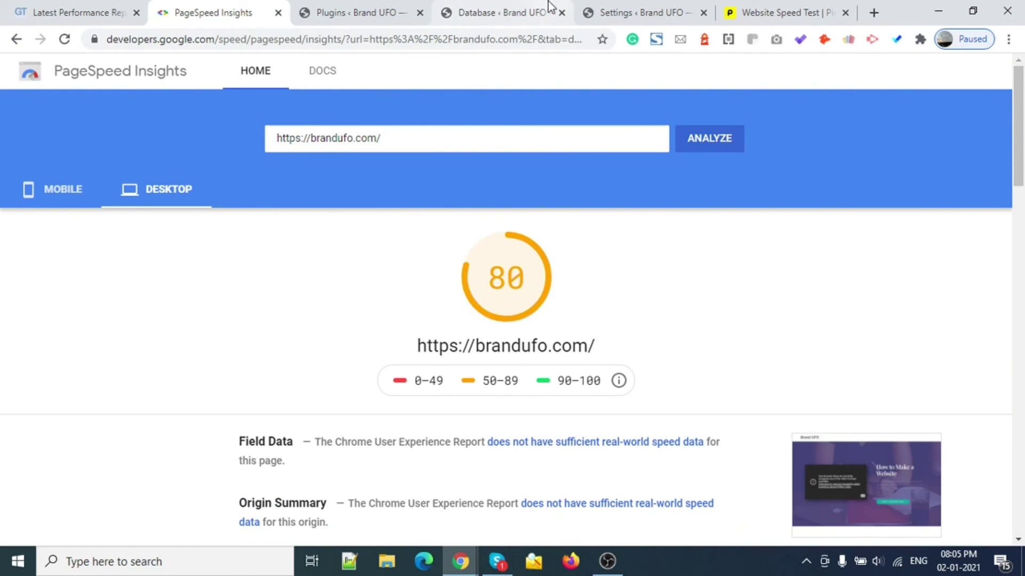
{"action": "left_click", "coordinate": [605, 11]}
{"action": "scroll", "coordinate": [377, 263], "scroll_direction": "up", "scroll_amount": 3}
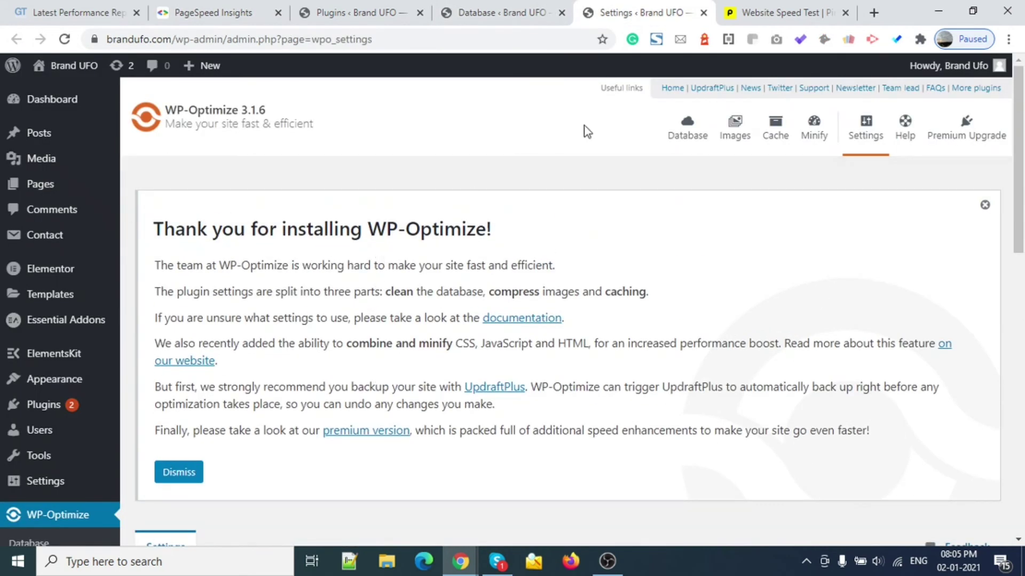
{"action": "left_click", "coordinate": [770, 133]}
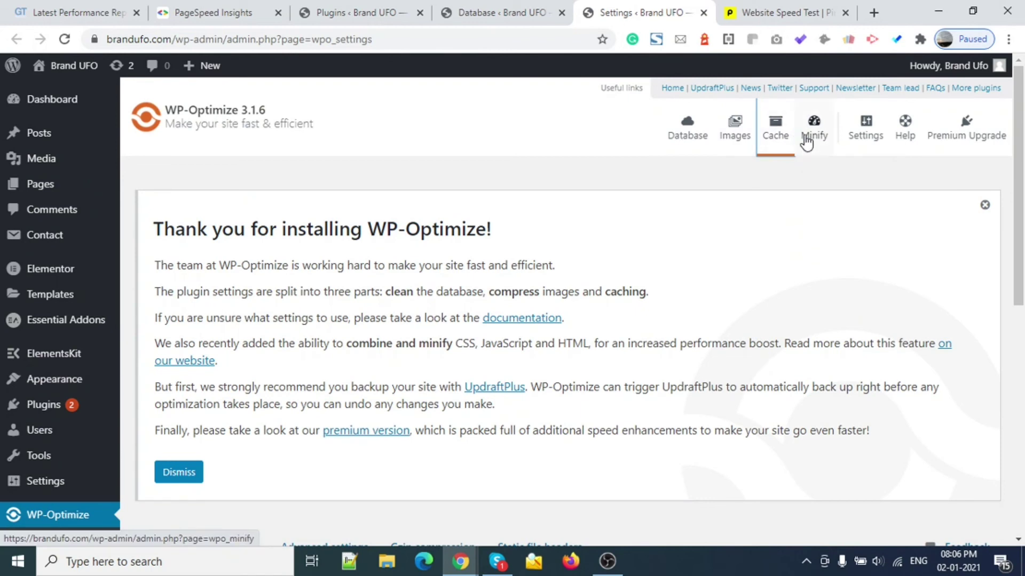
{"action": "scroll", "coordinate": [670, 309], "scroll_direction": "down", "scroll_amount": 4}
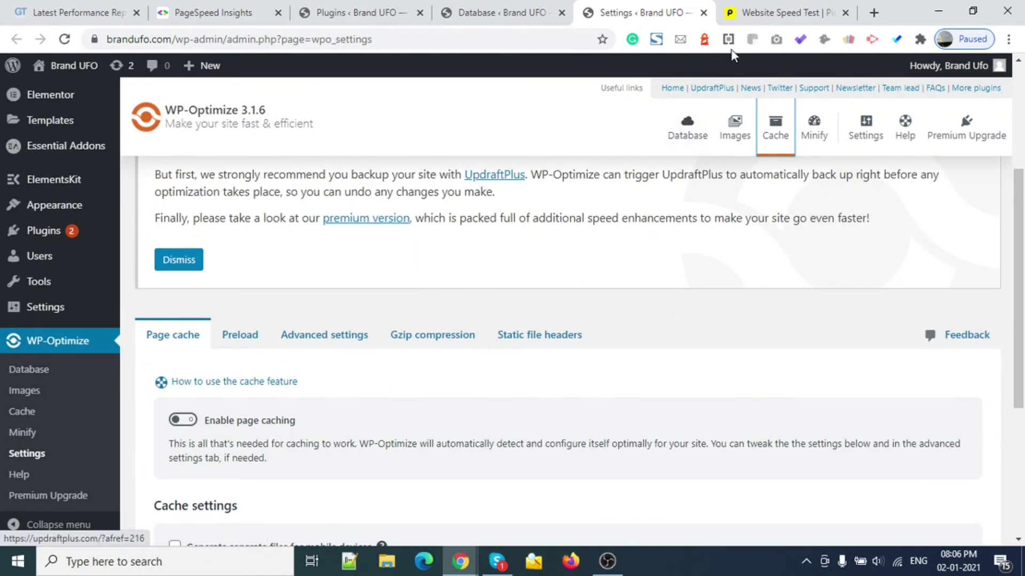
Step: Review Pingdom's results (grade 76, 1.46 s load time, 3.2 MB, 83 requests)
{"action": "left_click", "coordinate": [757, 18]}
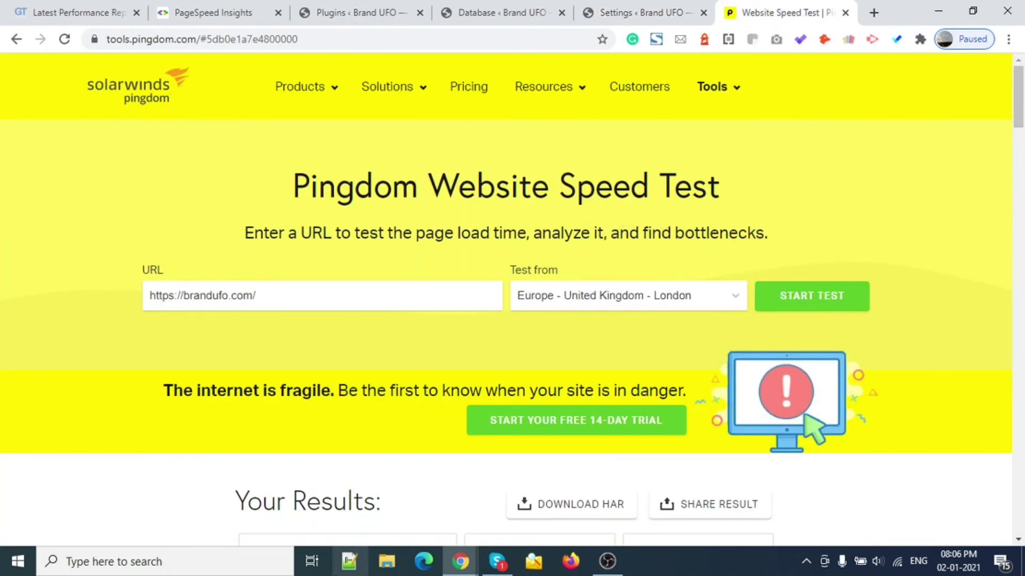
{"action": "scroll", "coordinate": [311, 477], "scroll_direction": "down", "scroll_amount": 3}
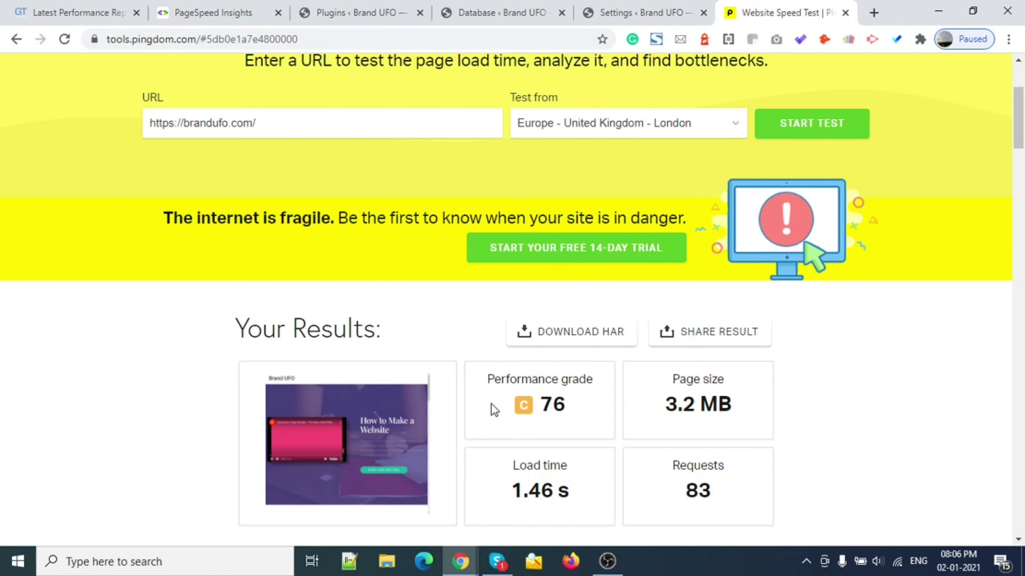
{"action": "scroll", "coordinate": [491, 404], "scroll_direction": "down", "scroll_amount": 3}
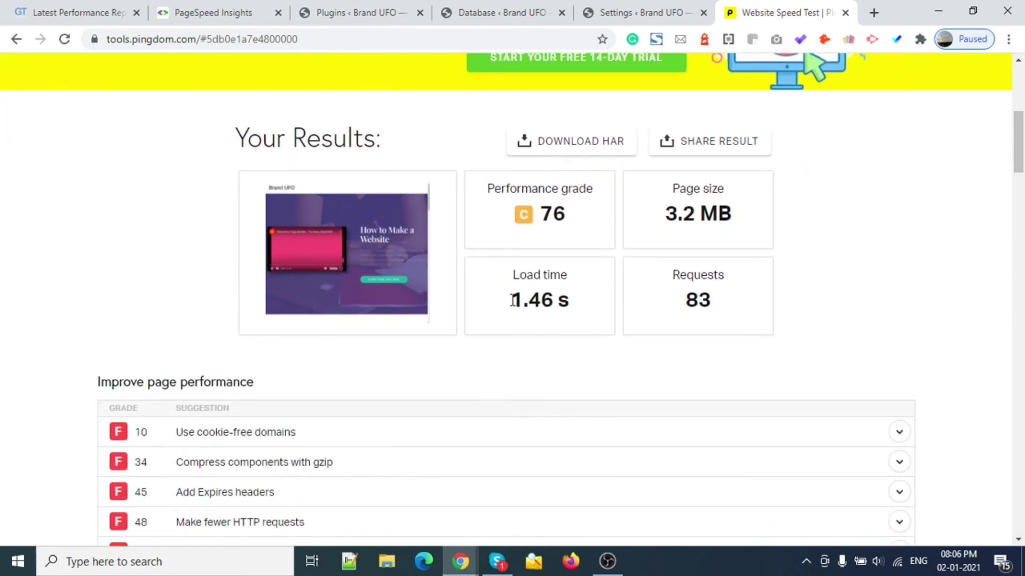
{"action": "left_click_drag", "start_coordinate": [540, 299], "coordinate": [552, 300]}
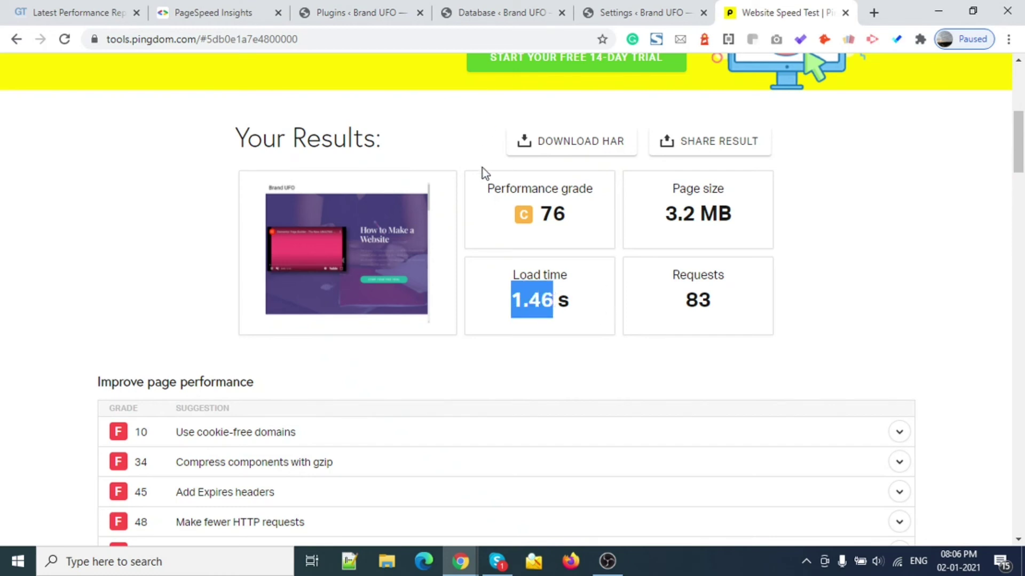
{"action": "left_click", "coordinate": [235, 12]}
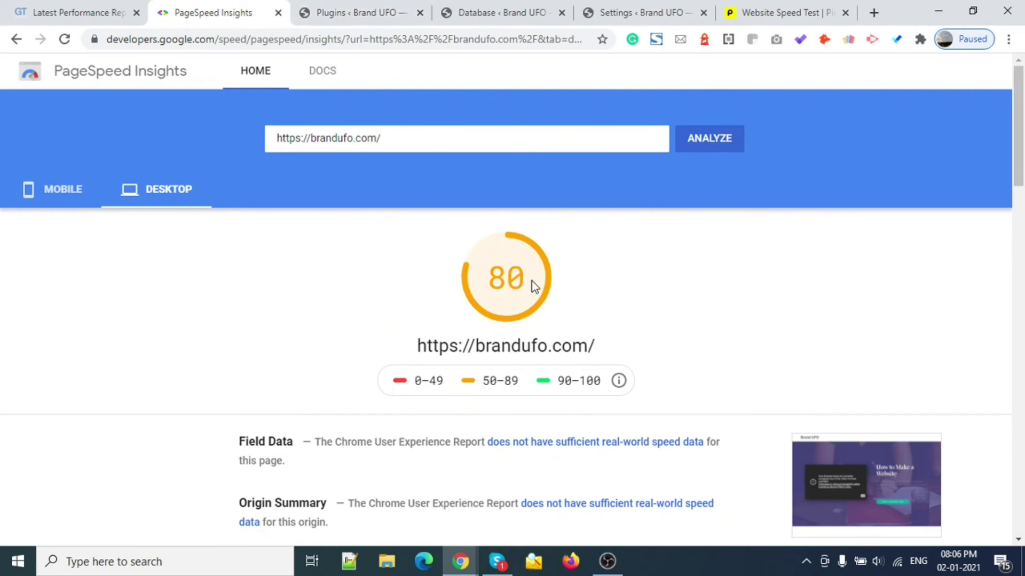
{"action": "left_click", "coordinate": [373, 10]}
{"action": "left_click", "coordinate": [465, 2]}
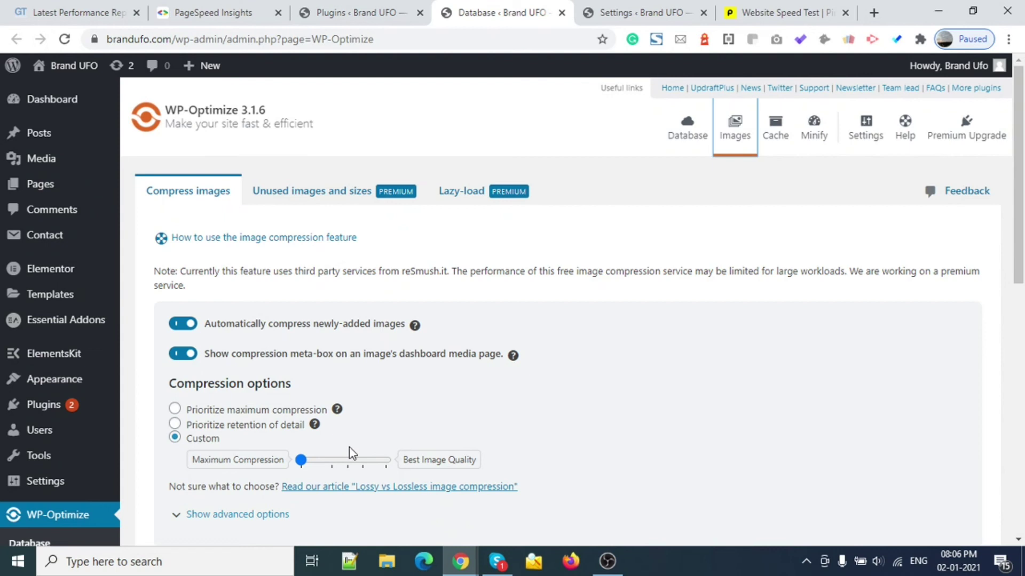
{"action": "left_click", "coordinate": [779, 134]}
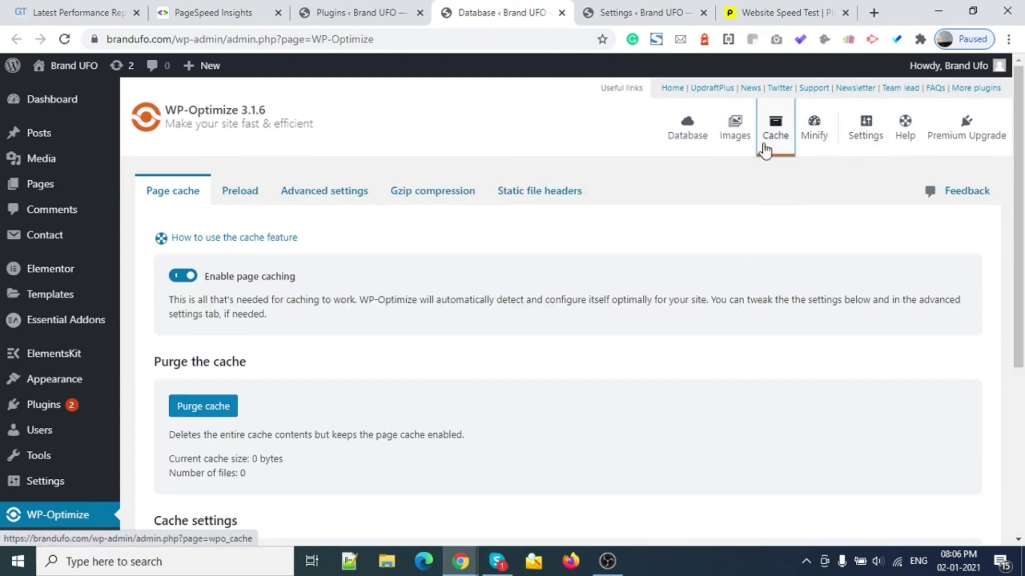
{"action": "left_click", "coordinate": [241, 191]}
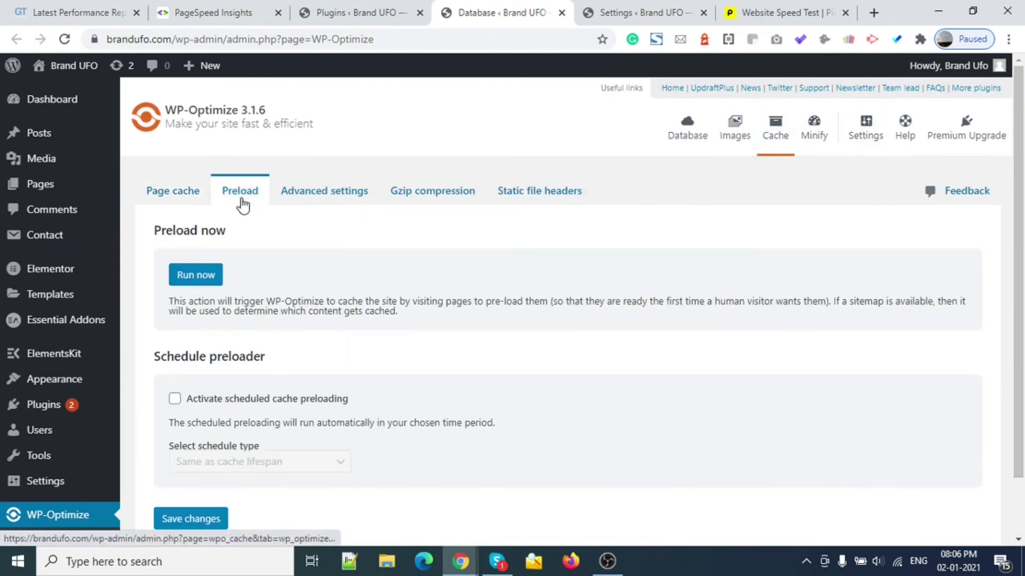
{"action": "scroll", "coordinate": [233, 315], "scroll_direction": "down", "scroll_amount": 2}
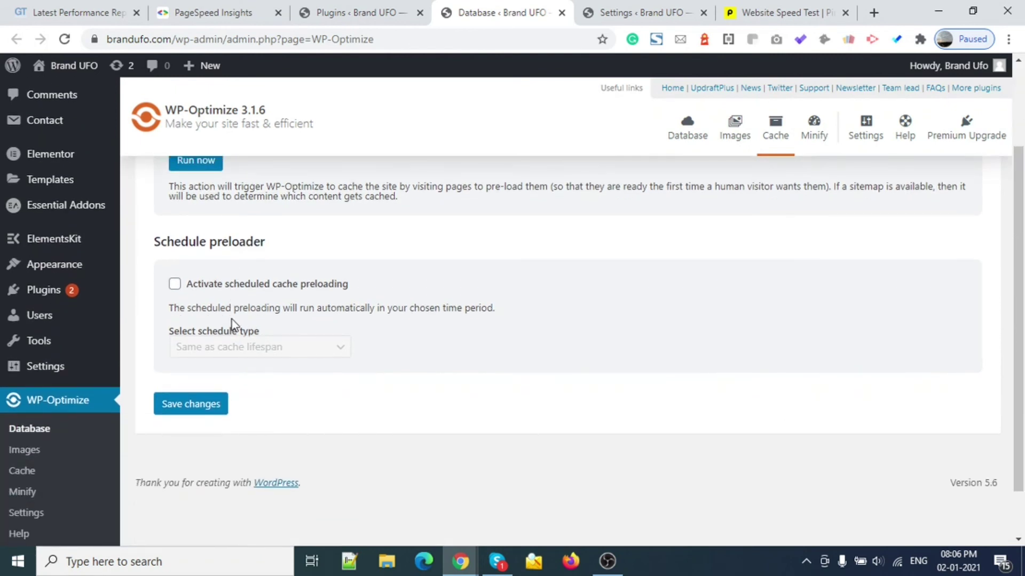
{"action": "scroll", "coordinate": [233, 320], "scroll_direction": "up", "scroll_amount": 2}
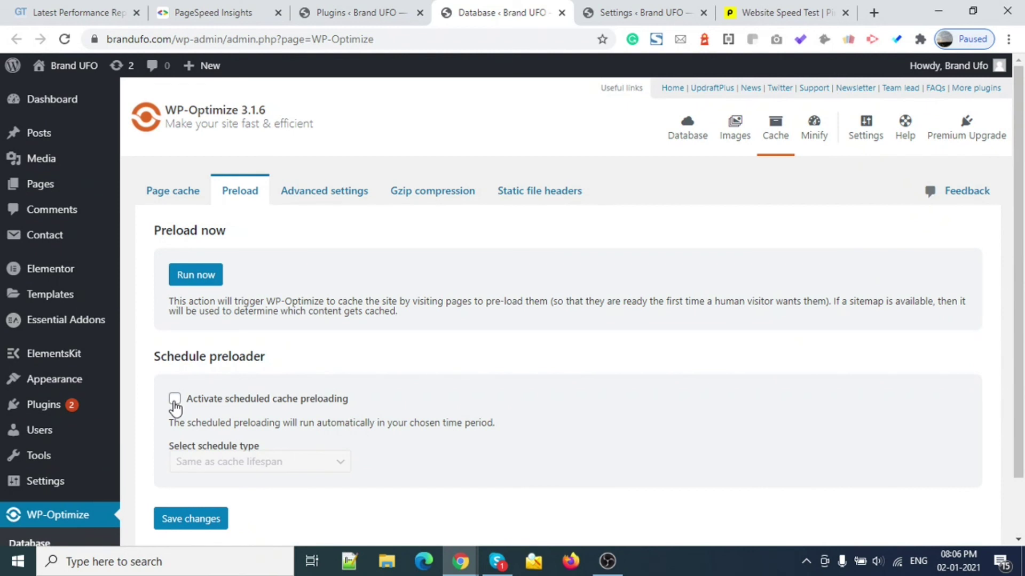
{"action": "left_click", "coordinate": [319, 196]}
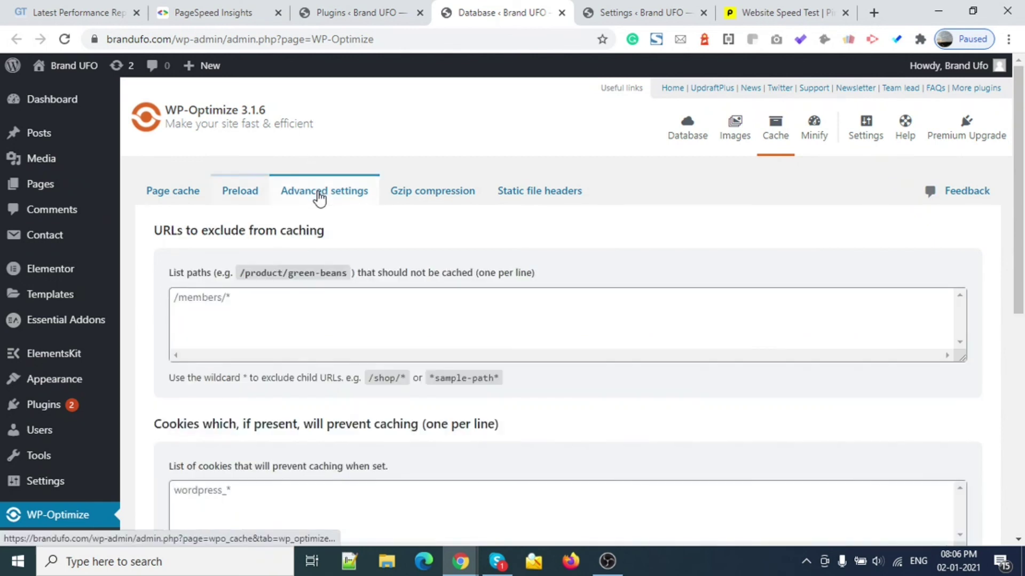
{"action": "left_click", "coordinate": [401, 201]}
{"action": "left_click", "coordinate": [513, 196]}
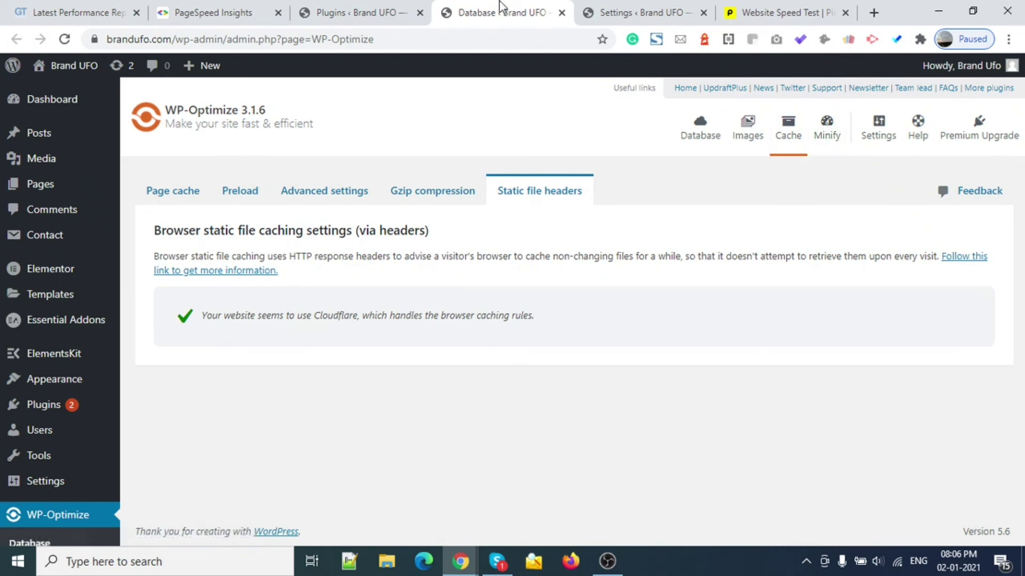
{"action": "left_click", "coordinate": [361, 6]}
{"action": "left_click", "coordinate": [198, 9]}
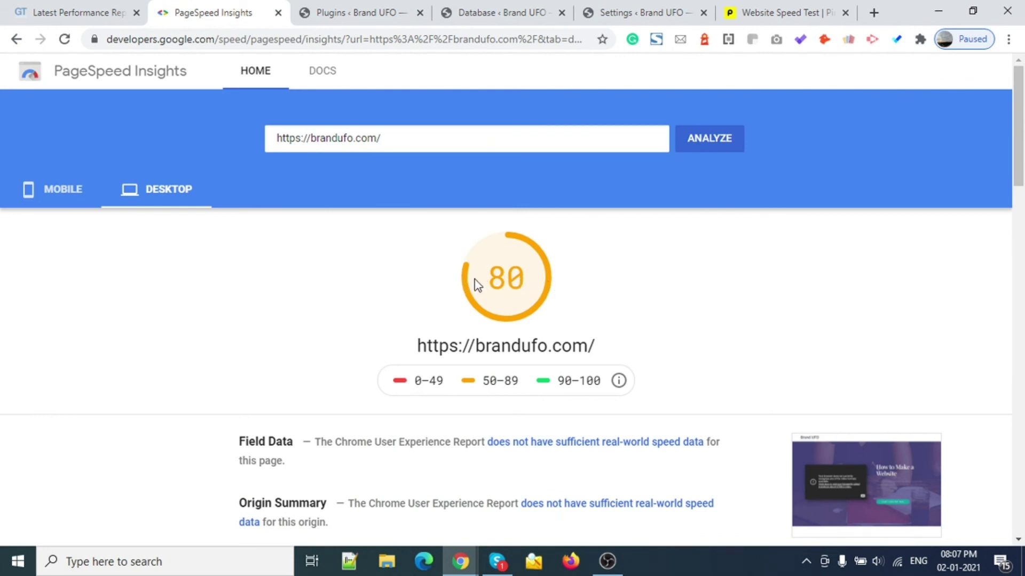
Step: Leave the PageSpeed desktop score of 80 and return to WP-Optimize's page cache settings
{"action": "left_click", "coordinate": [350, 8]}
{"action": "left_click", "coordinate": [603, 8]}
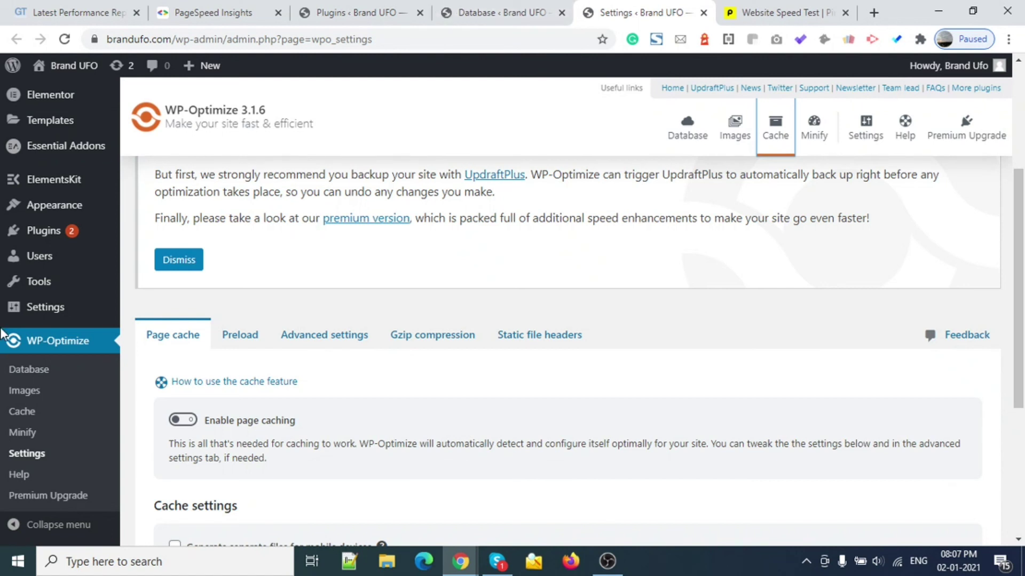
Step: Open the Plugins page from the sidebar in a new browser tab and switch to it
{"action": "scroll", "coordinate": [37, 259], "scroll_direction": "up", "scroll_amount": 1}
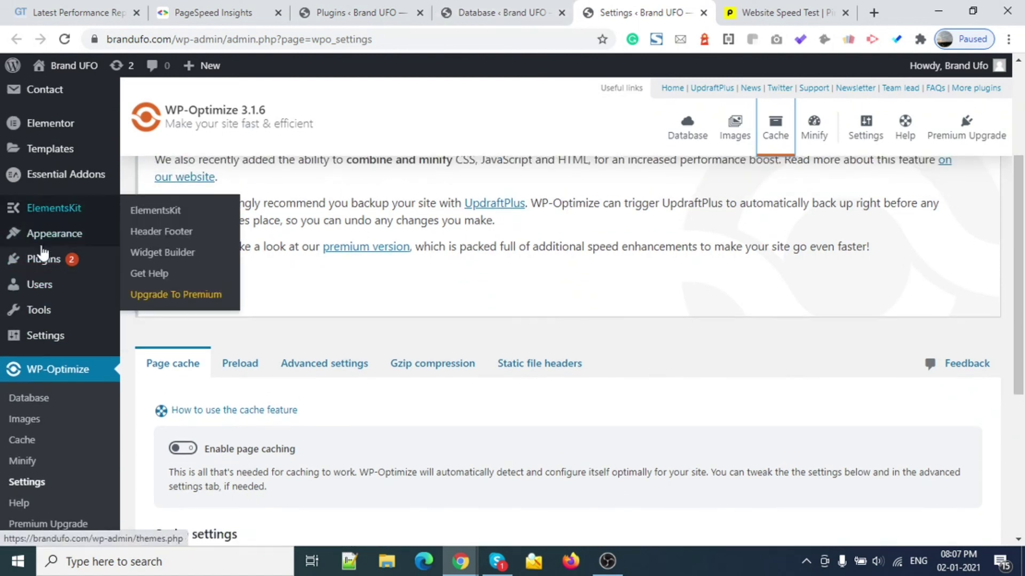
{"action": "scroll", "coordinate": [48, 389], "scroll_direction": "down", "scroll_amount": 3}
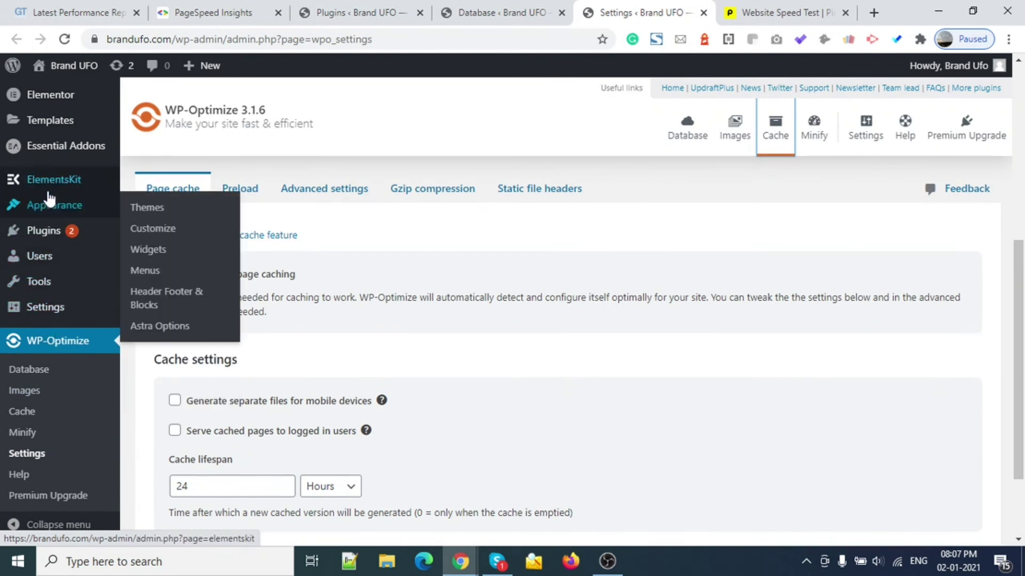
{"action": "right_click", "coordinate": [48, 233]}
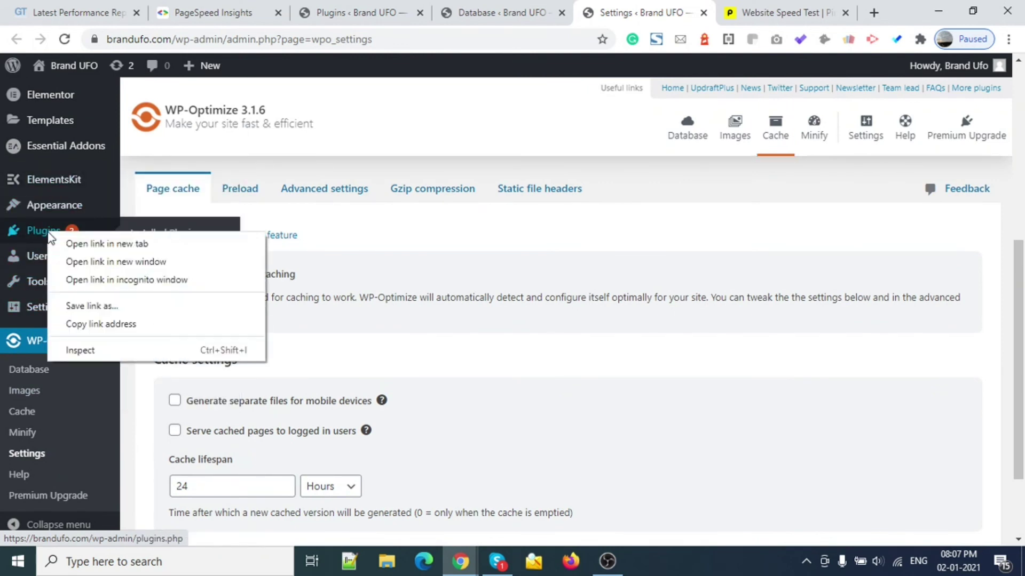
{"action": "left_click", "coordinate": [107, 244]}
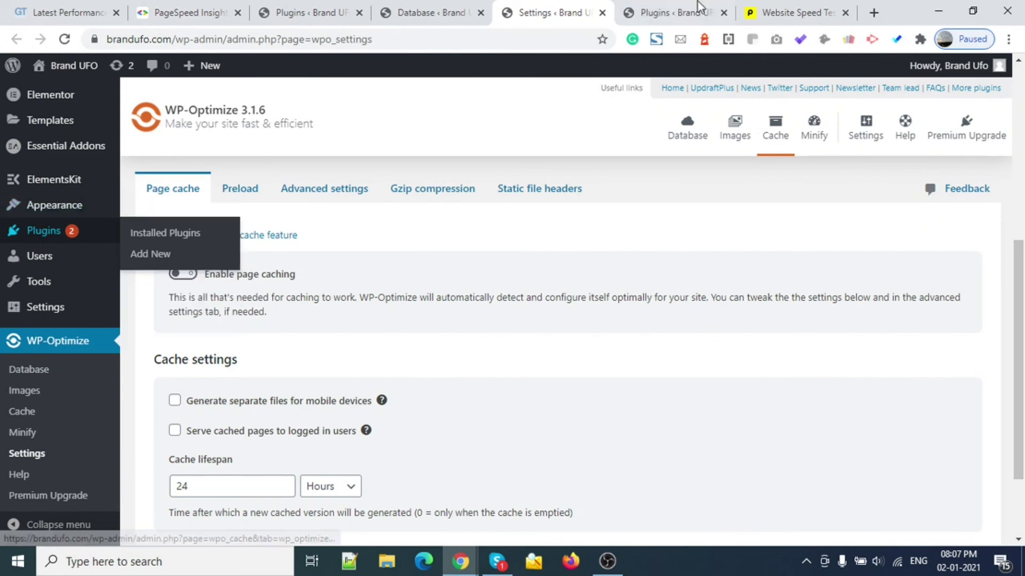
{"action": "left_click", "coordinate": [673, 2]}
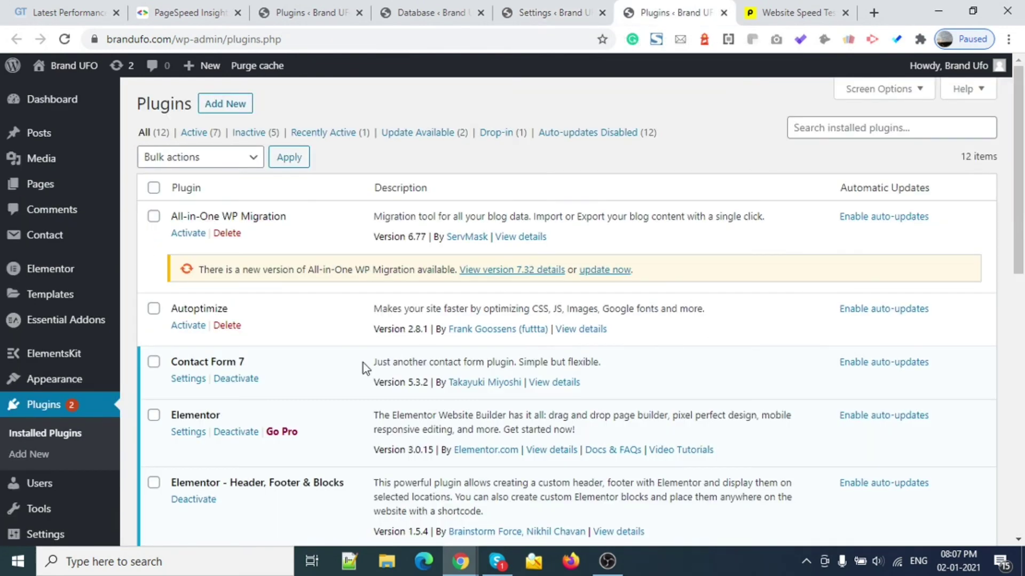
Step: Select the name of the inactive Autoptimize plugin in the 12-plugin list
{"action": "scroll", "coordinate": [352, 358], "scroll_direction": "down", "scroll_amount": 2}
{"action": "double_click", "coordinate": [200, 212]}
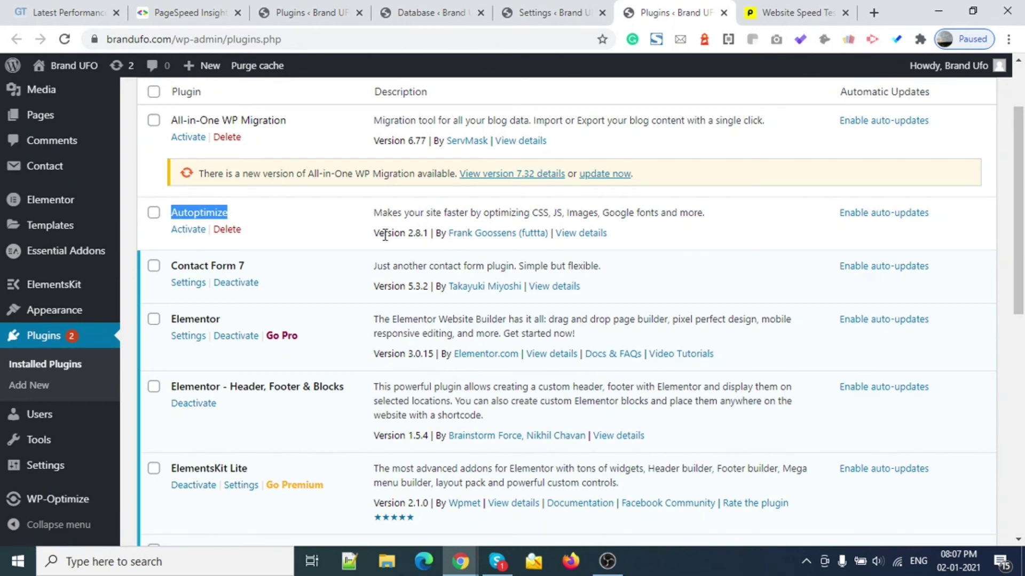
{"action": "scroll", "coordinate": [385, 234], "scroll_direction": "down", "scroll_amount": 4}
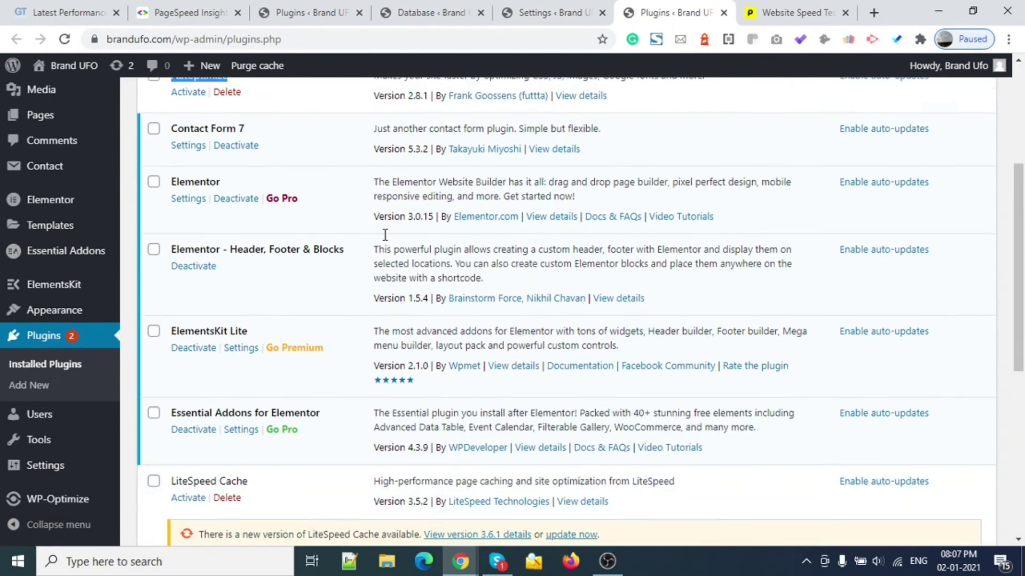
{"action": "scroll", "coordinate": [384, 235], "scroll_direction": "up", "scroll_amount": 5}
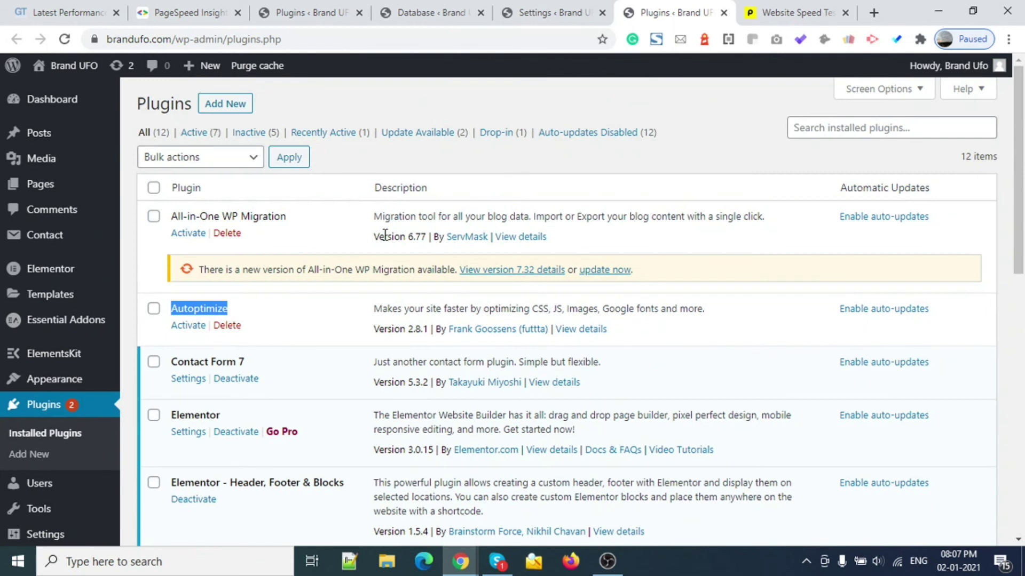